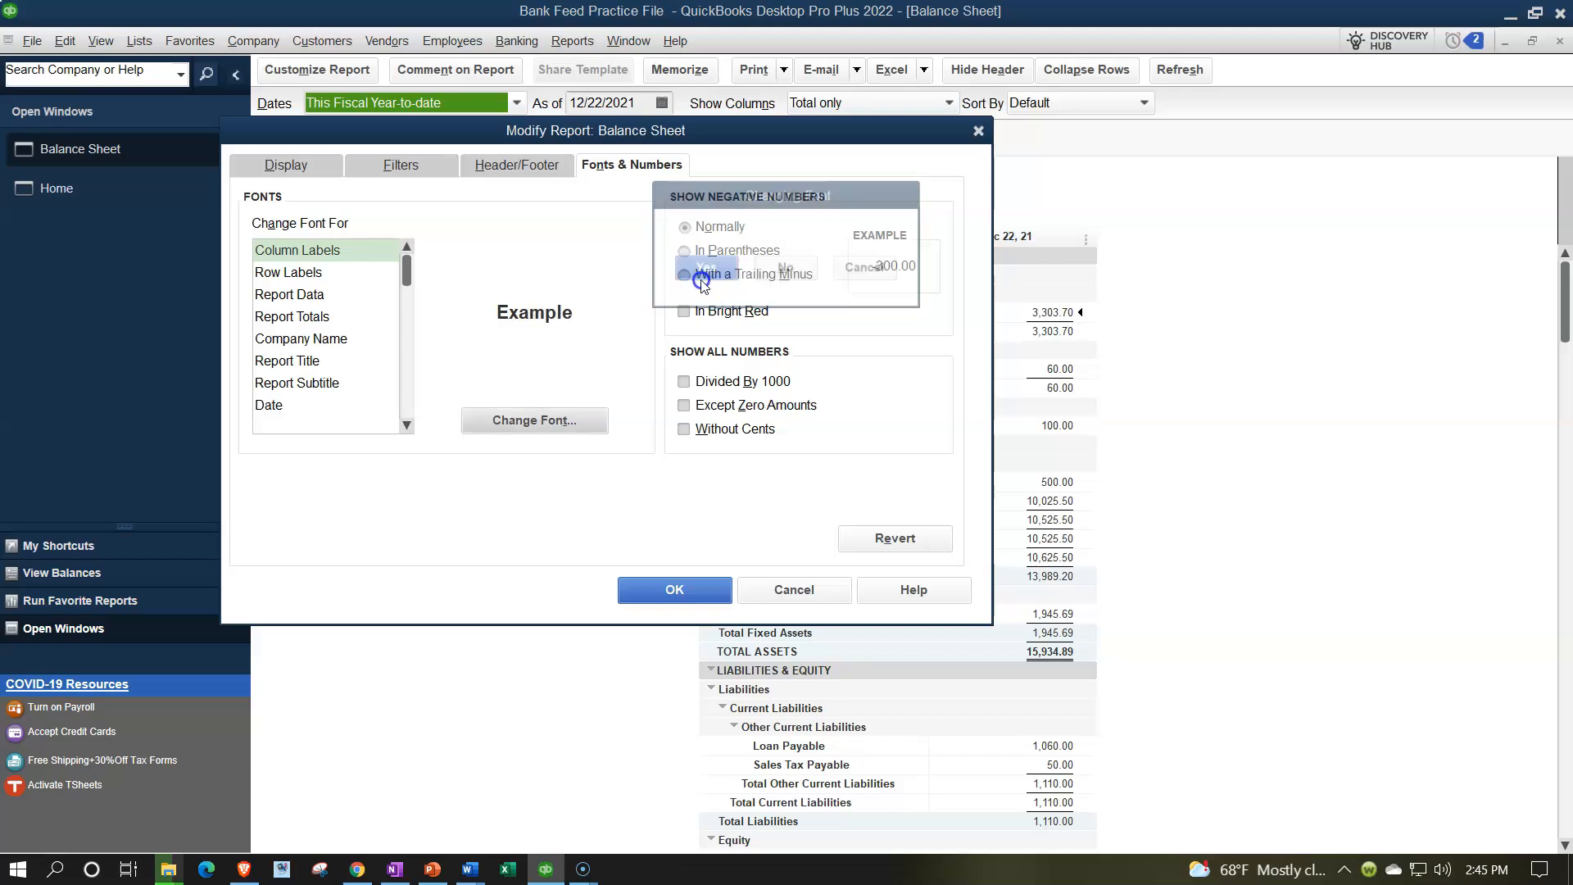
Apply the enlarged fonts to the Balance Sheet dated December 31, 2021.
click(692, 589)
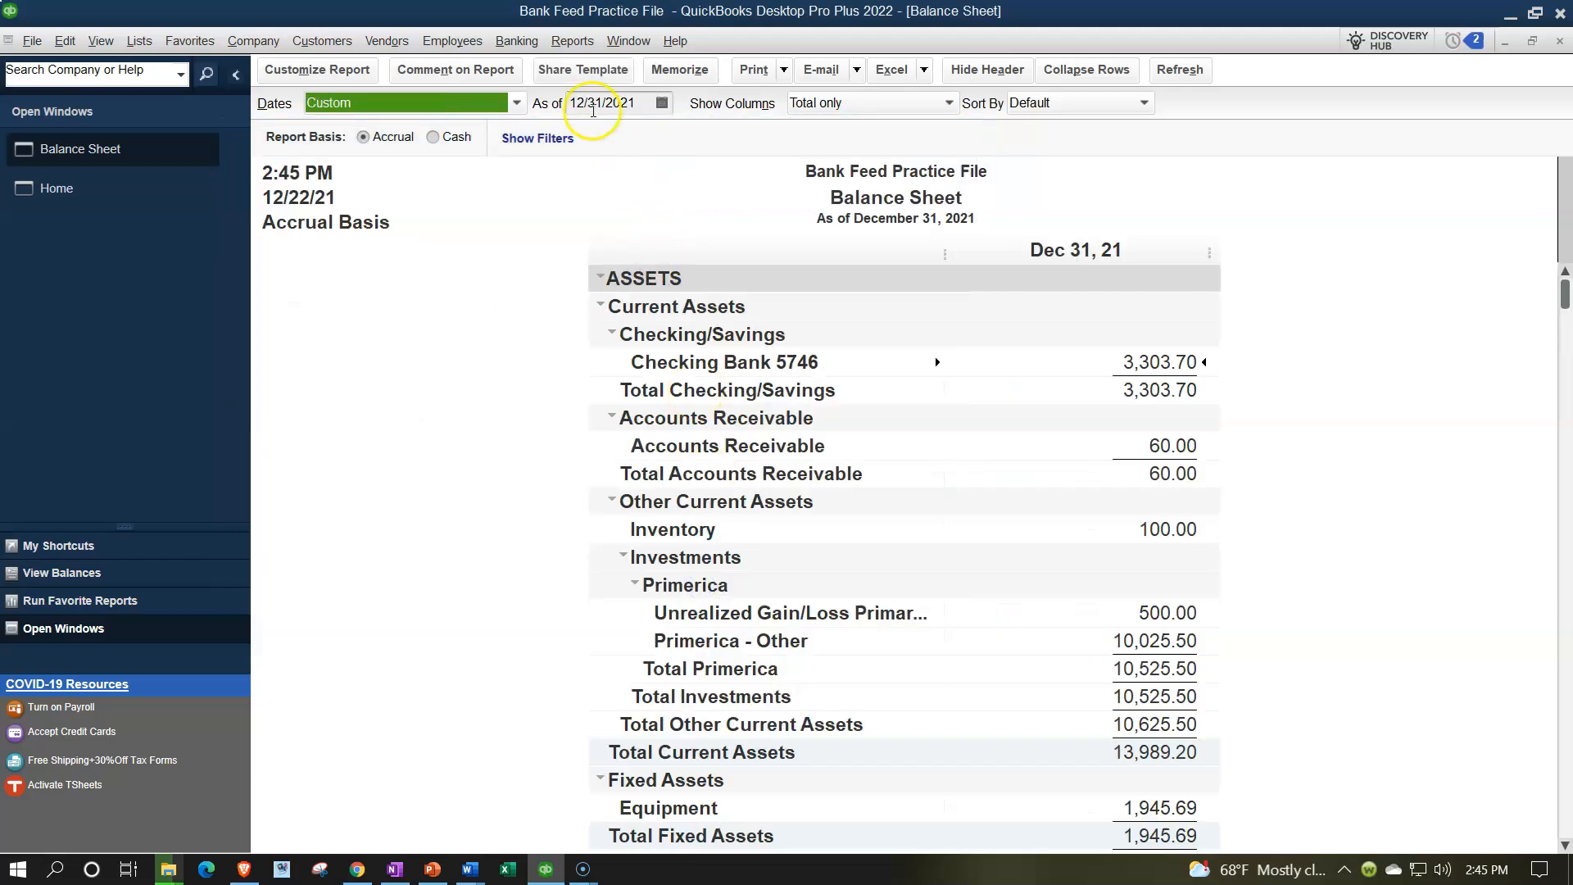
click(572, 41)
Open the standard Profit & Loss report for 01/01/2021 through 12/31/2021.
mouse_move(686, 203)
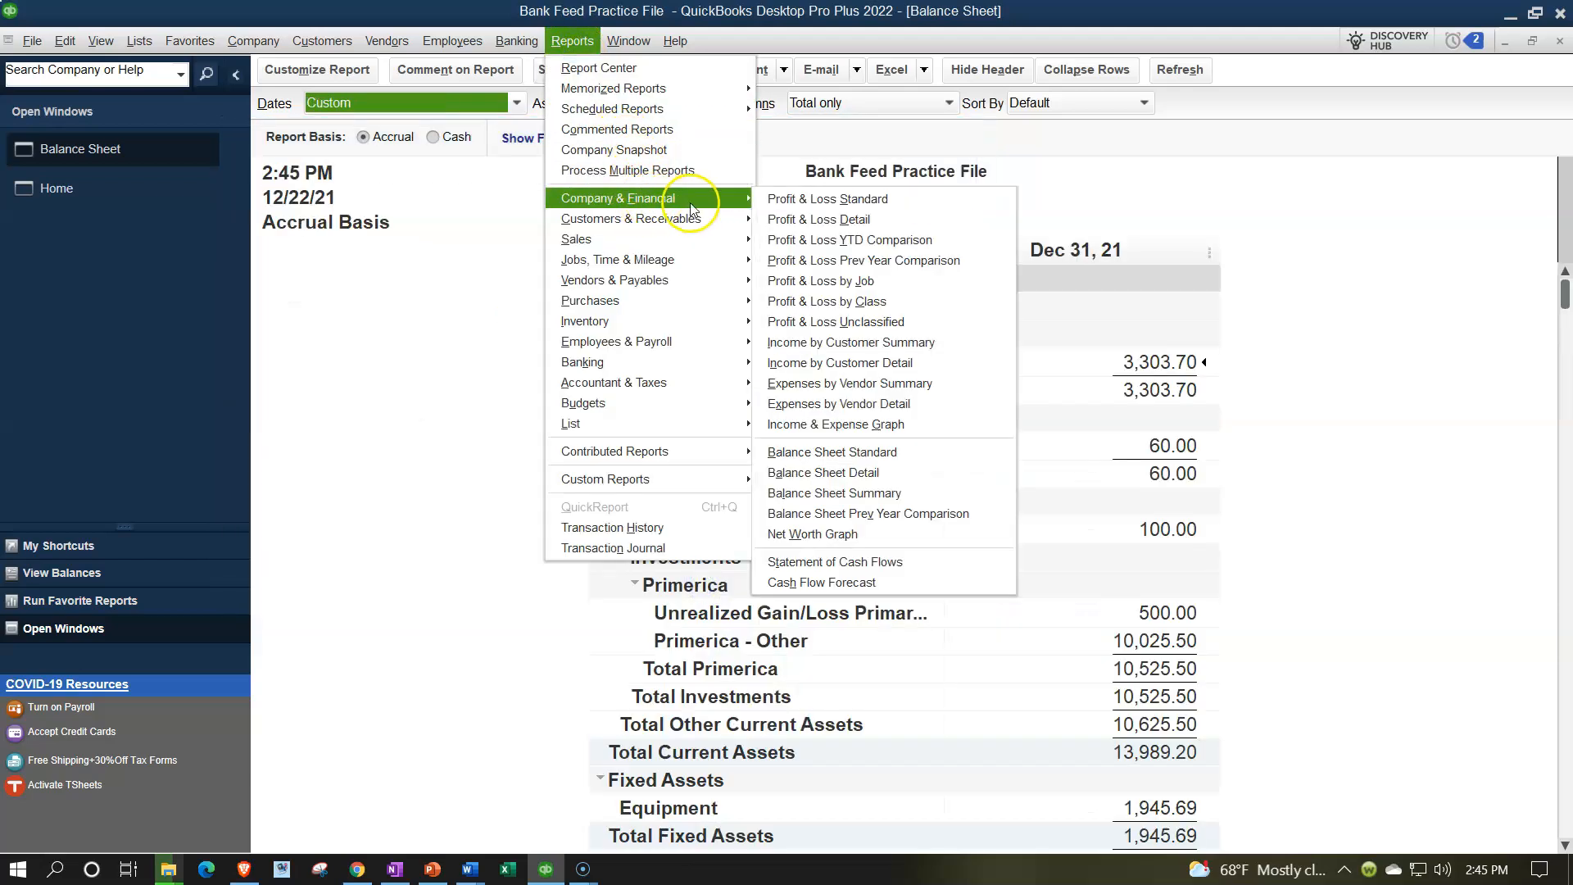
click(767, 198)
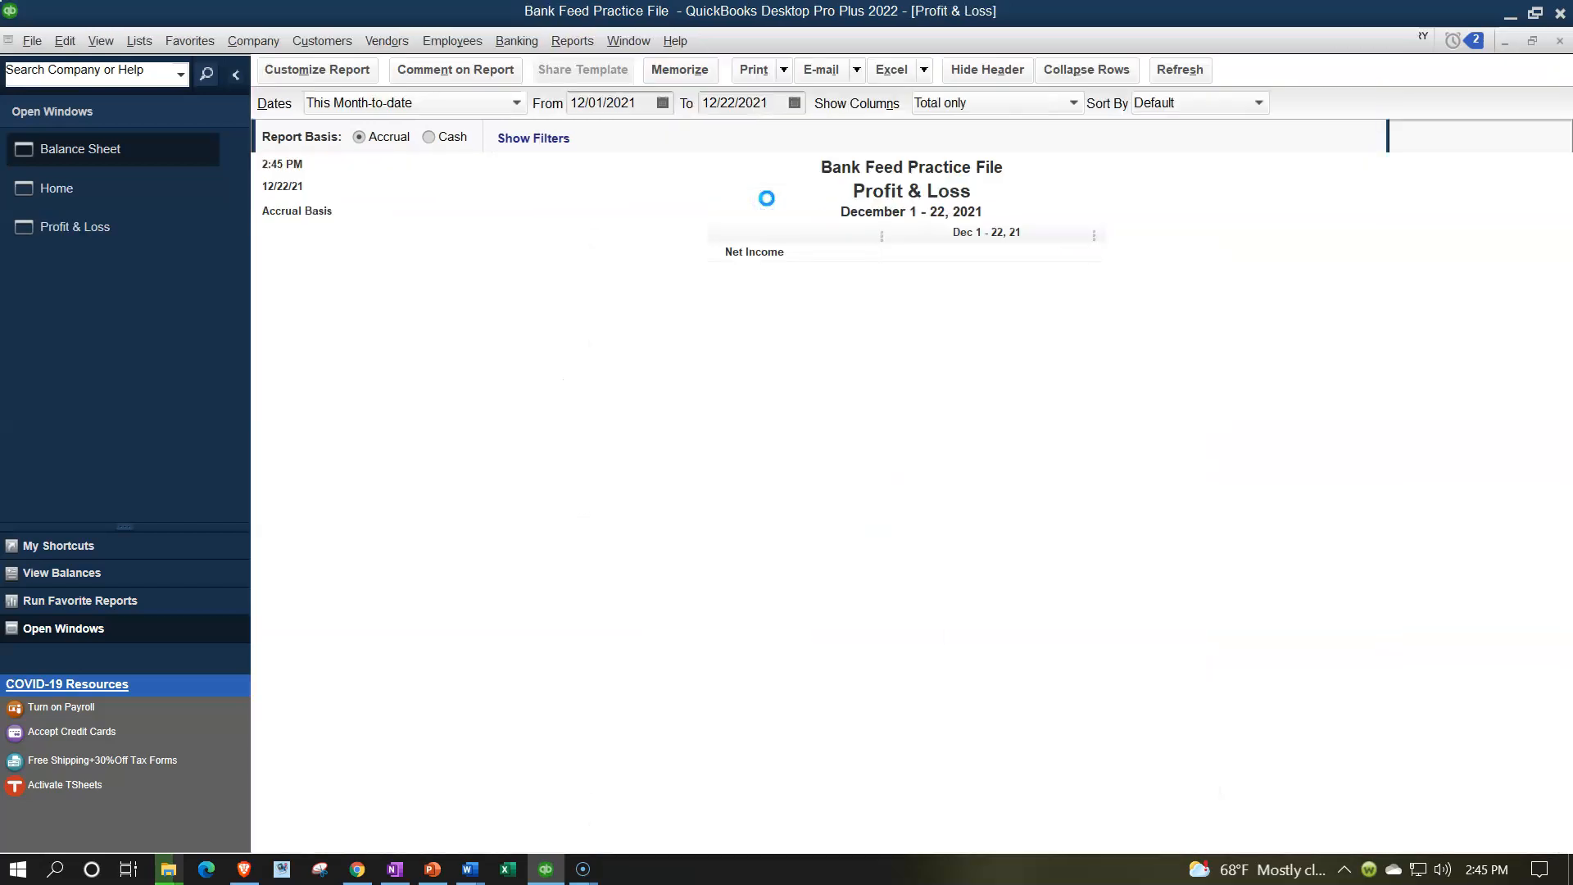
key(Tab)
text(01/01/2021)
key(Tab)
text(13)
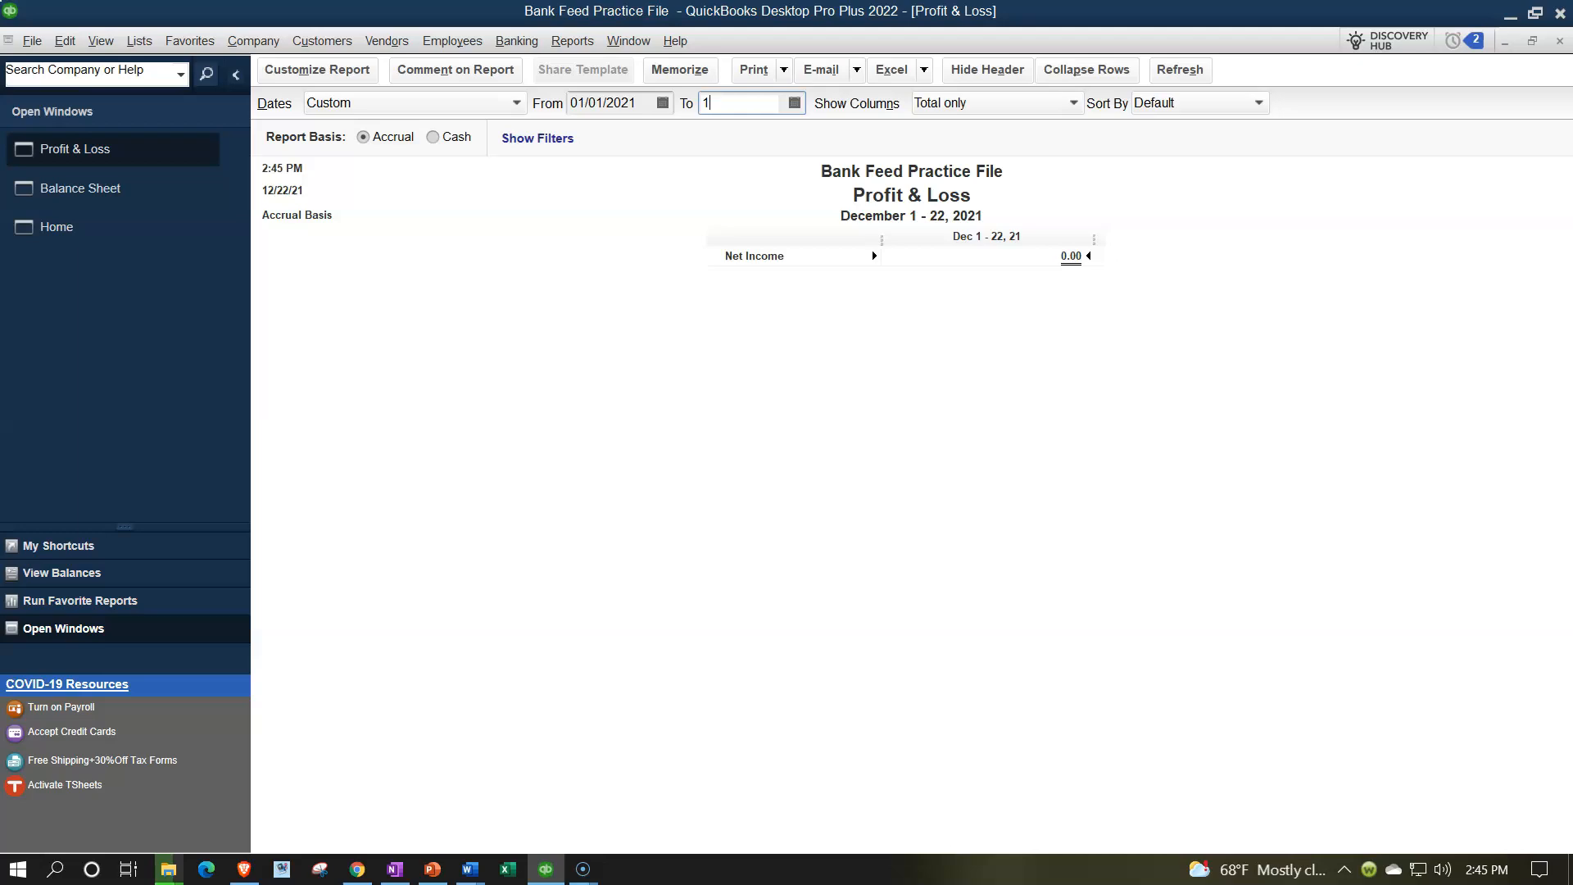
text(3121)
key(Tab)
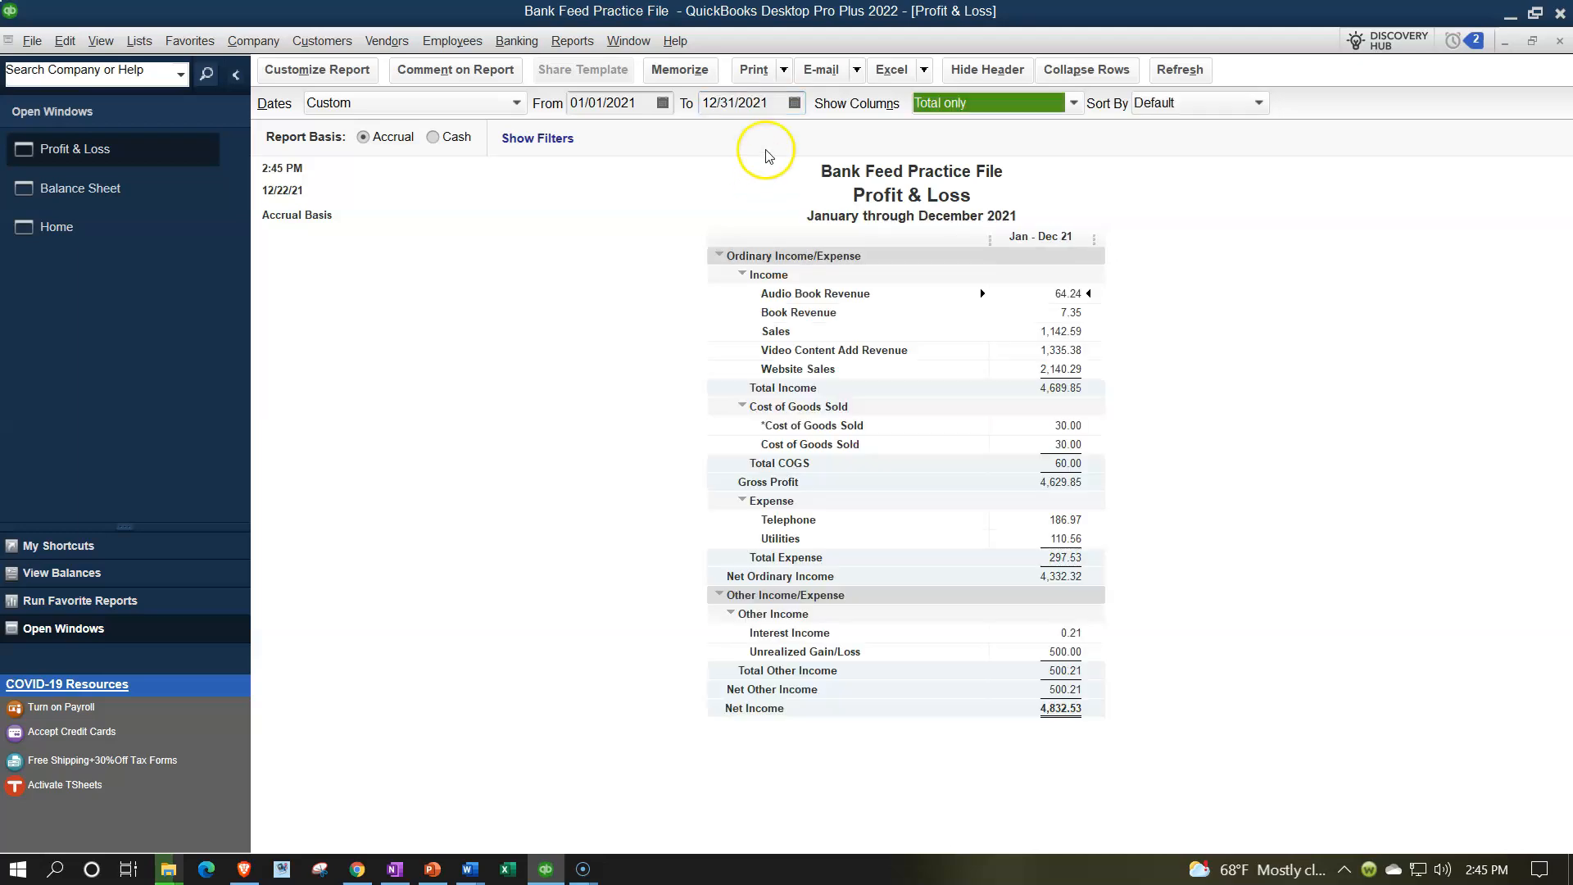
Enlarge all Profit & Loss report fonts to size 14.
click(351, 69)
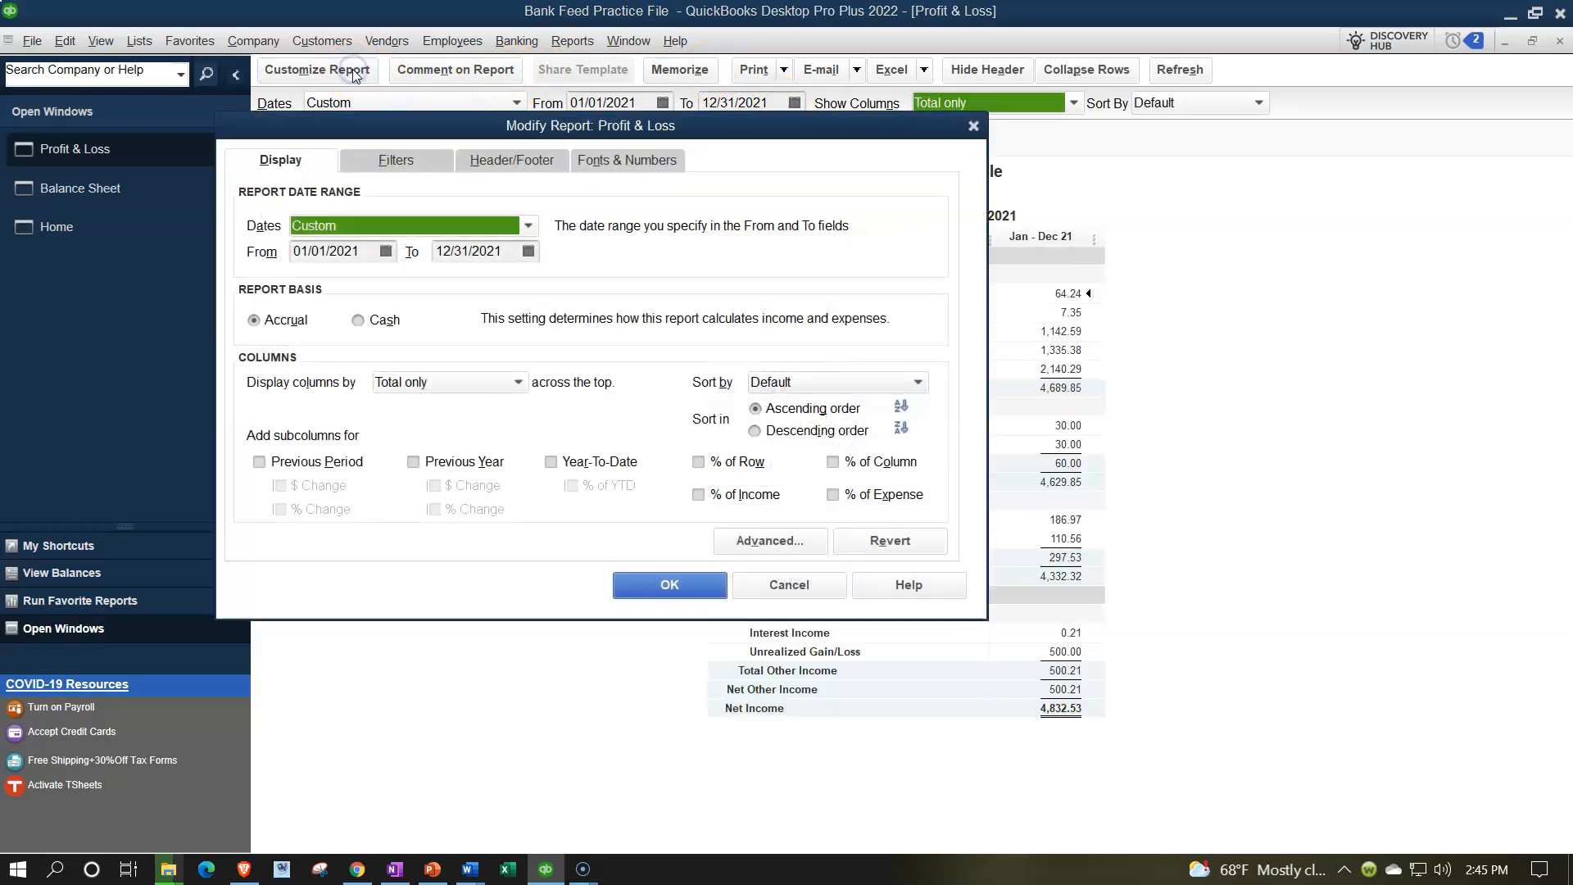
click(595, 162)
click(571, 417)
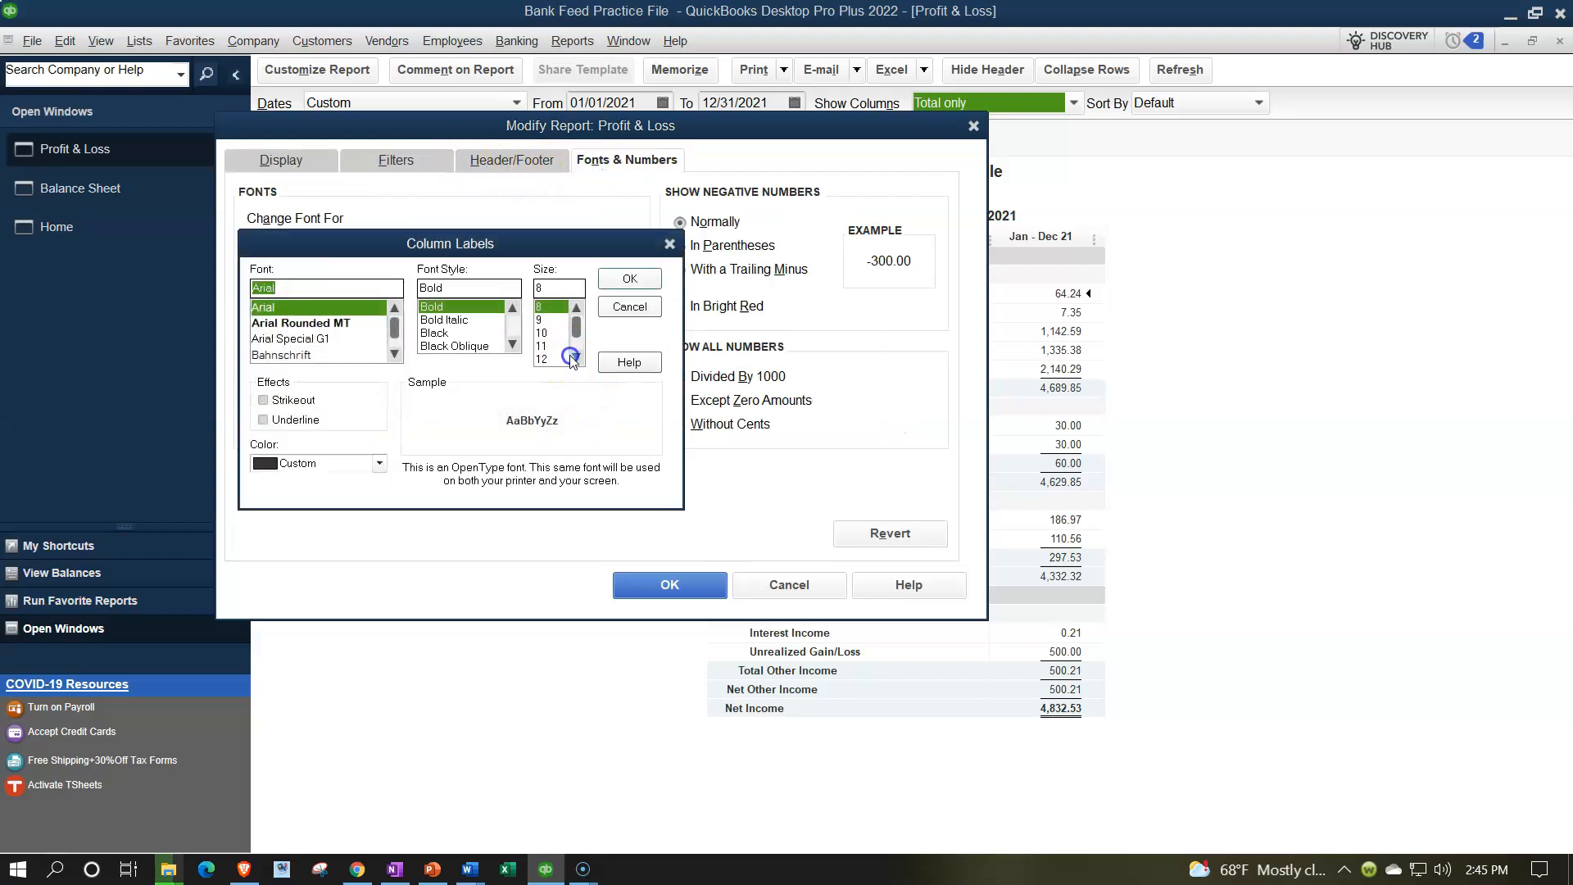
click(557, 358)
click(629, 278)
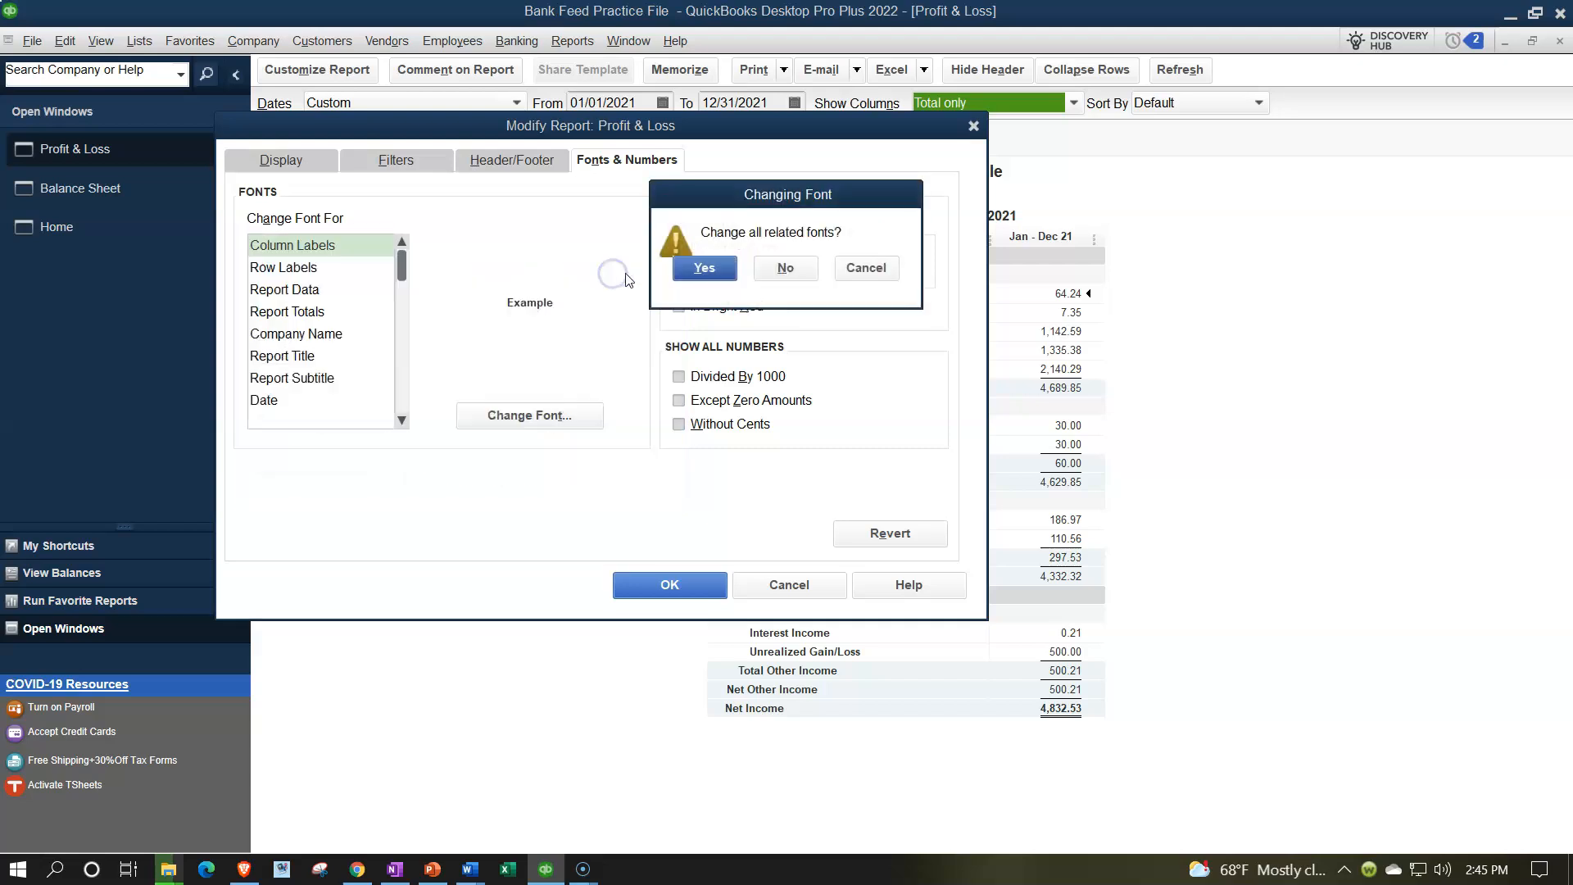
click(692, 263)
click(669, 584)
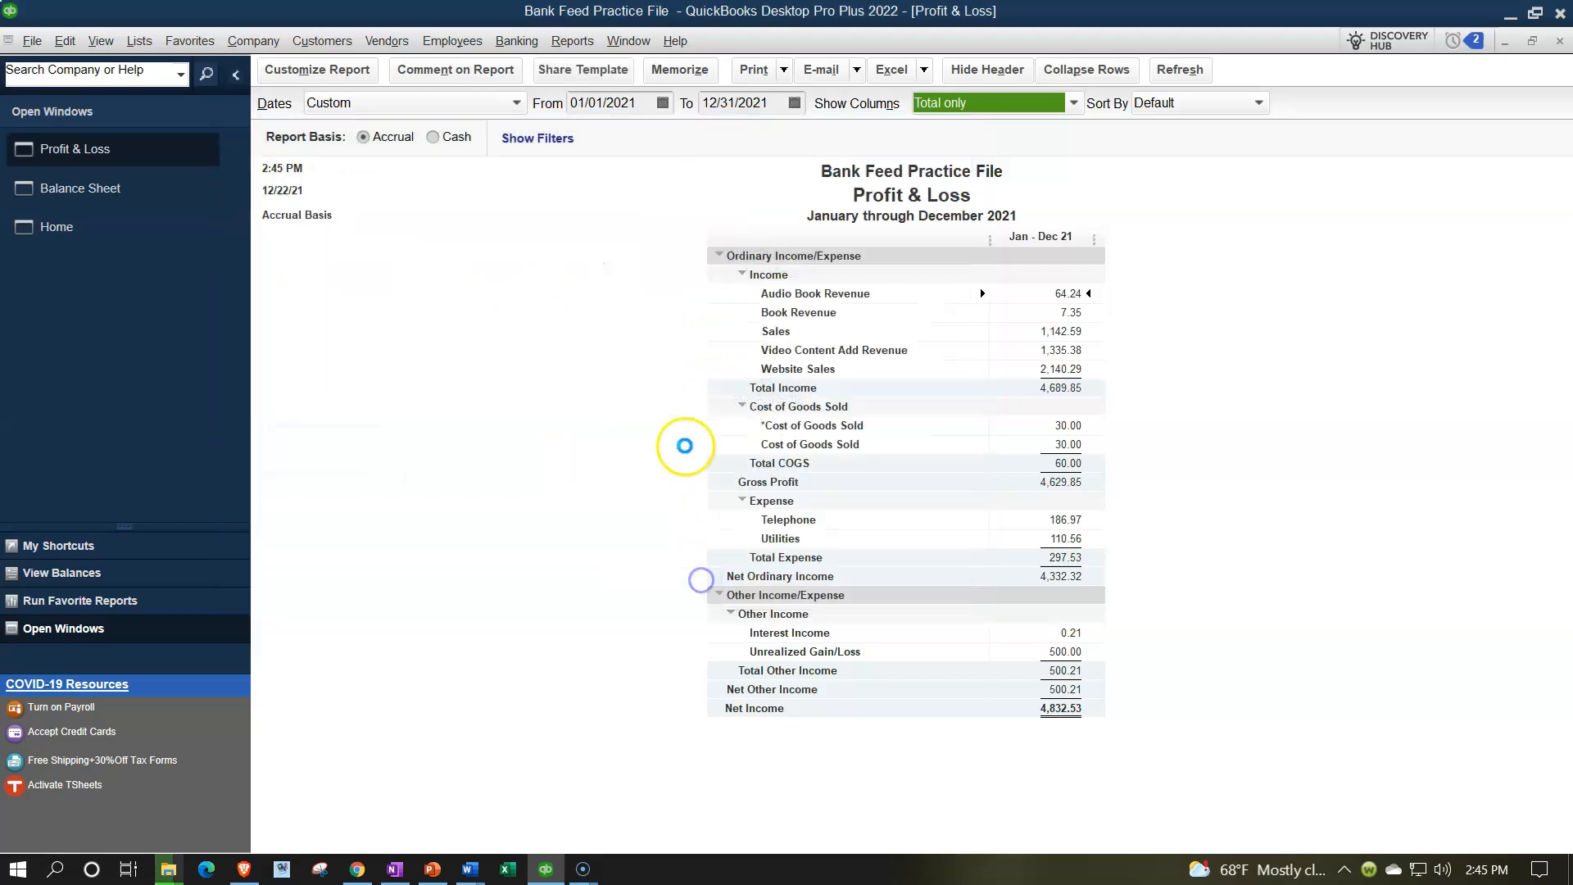
click(579, 51)
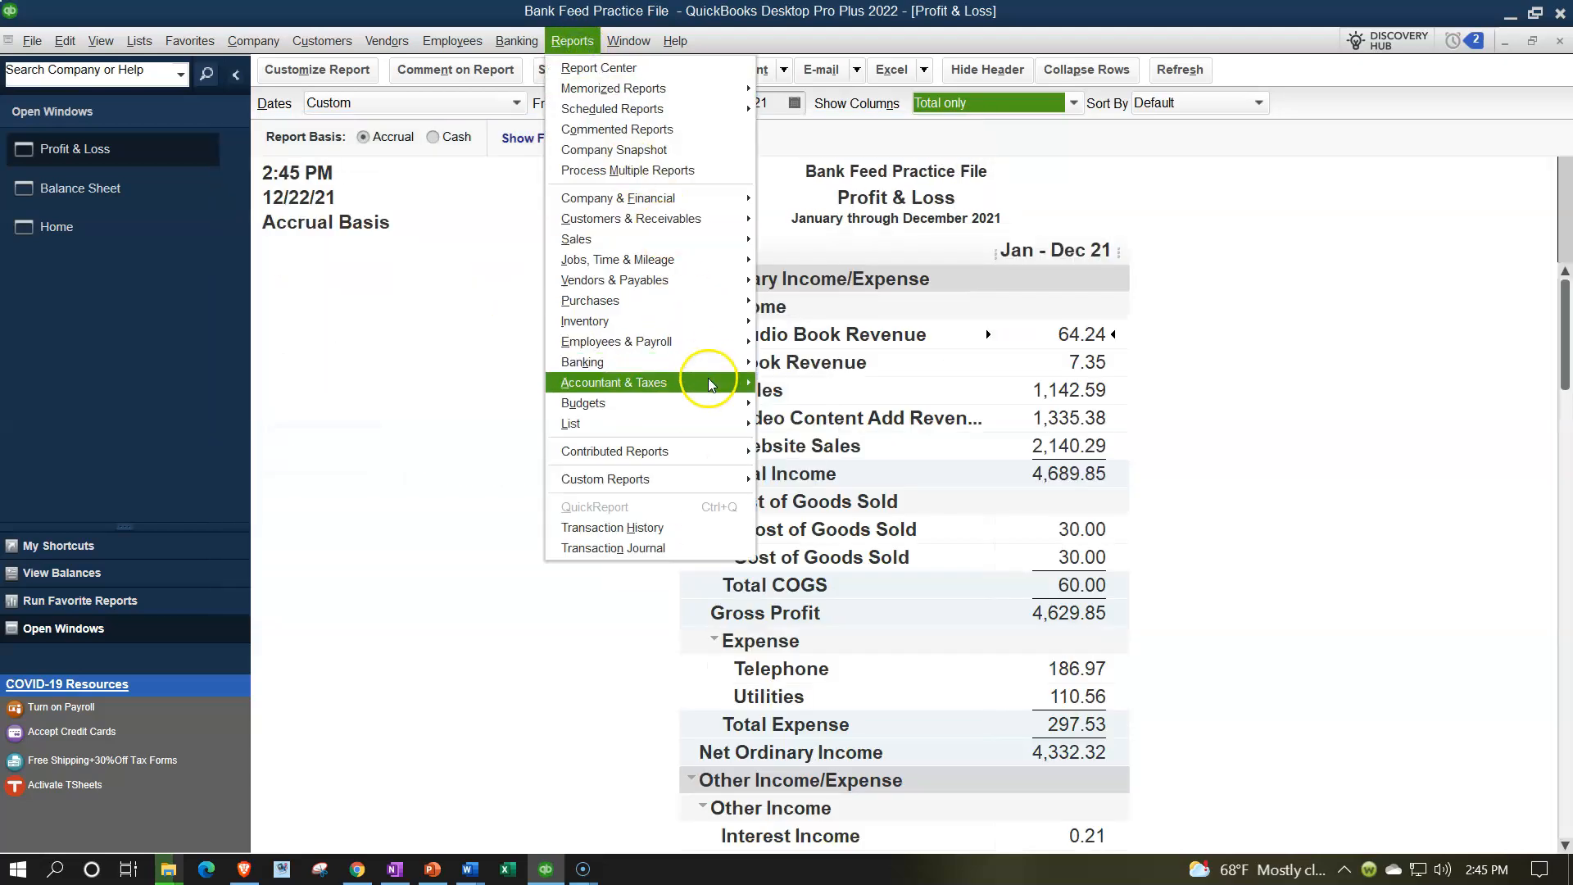
Open the Trial Balance report for 01/01/2021 through 12/31/2021.
mouse_move(719, 382)
click(799, 384)
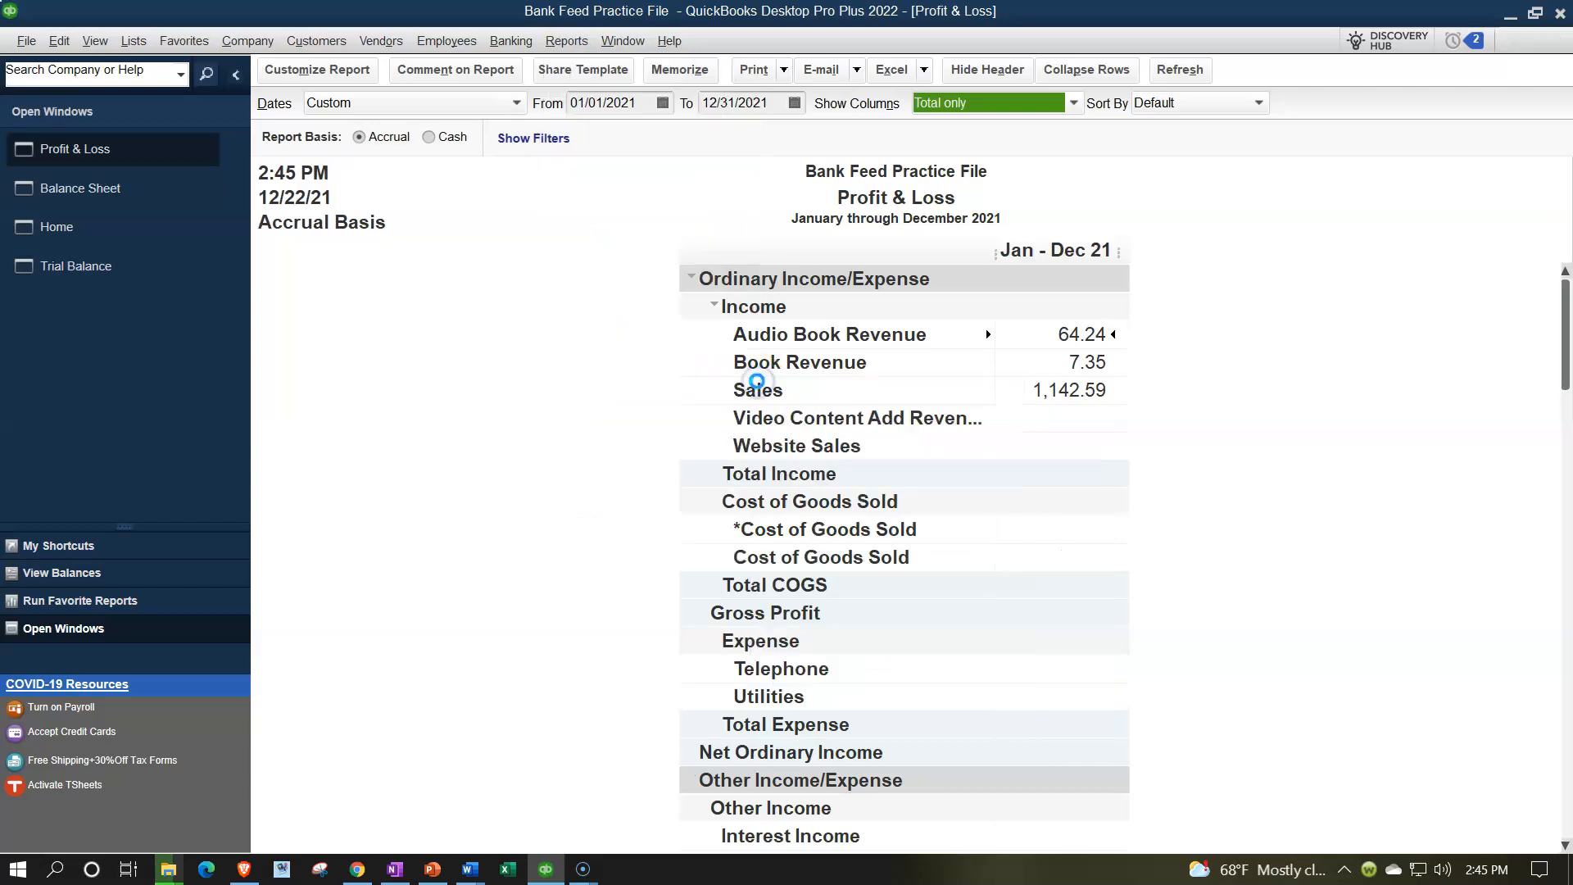
text(01/01/2021)
key(Tab)
text(1)
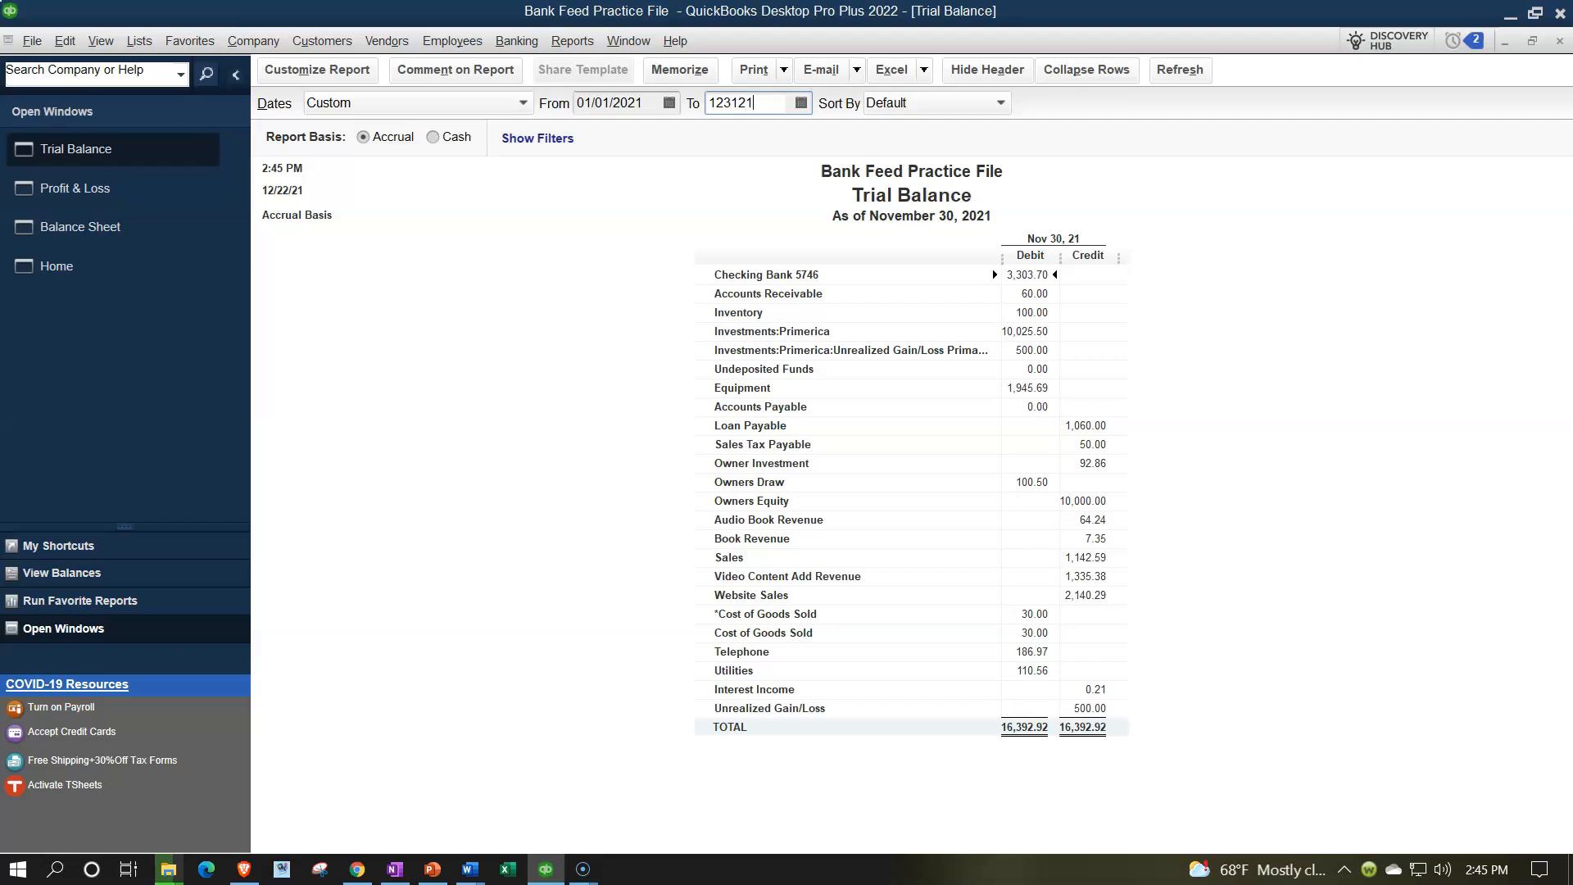
text(2/31/2021)
key(Tab)
Enlarge all Trial Balance report fonts to size 14.
click(344, 87)
click(588, 151)
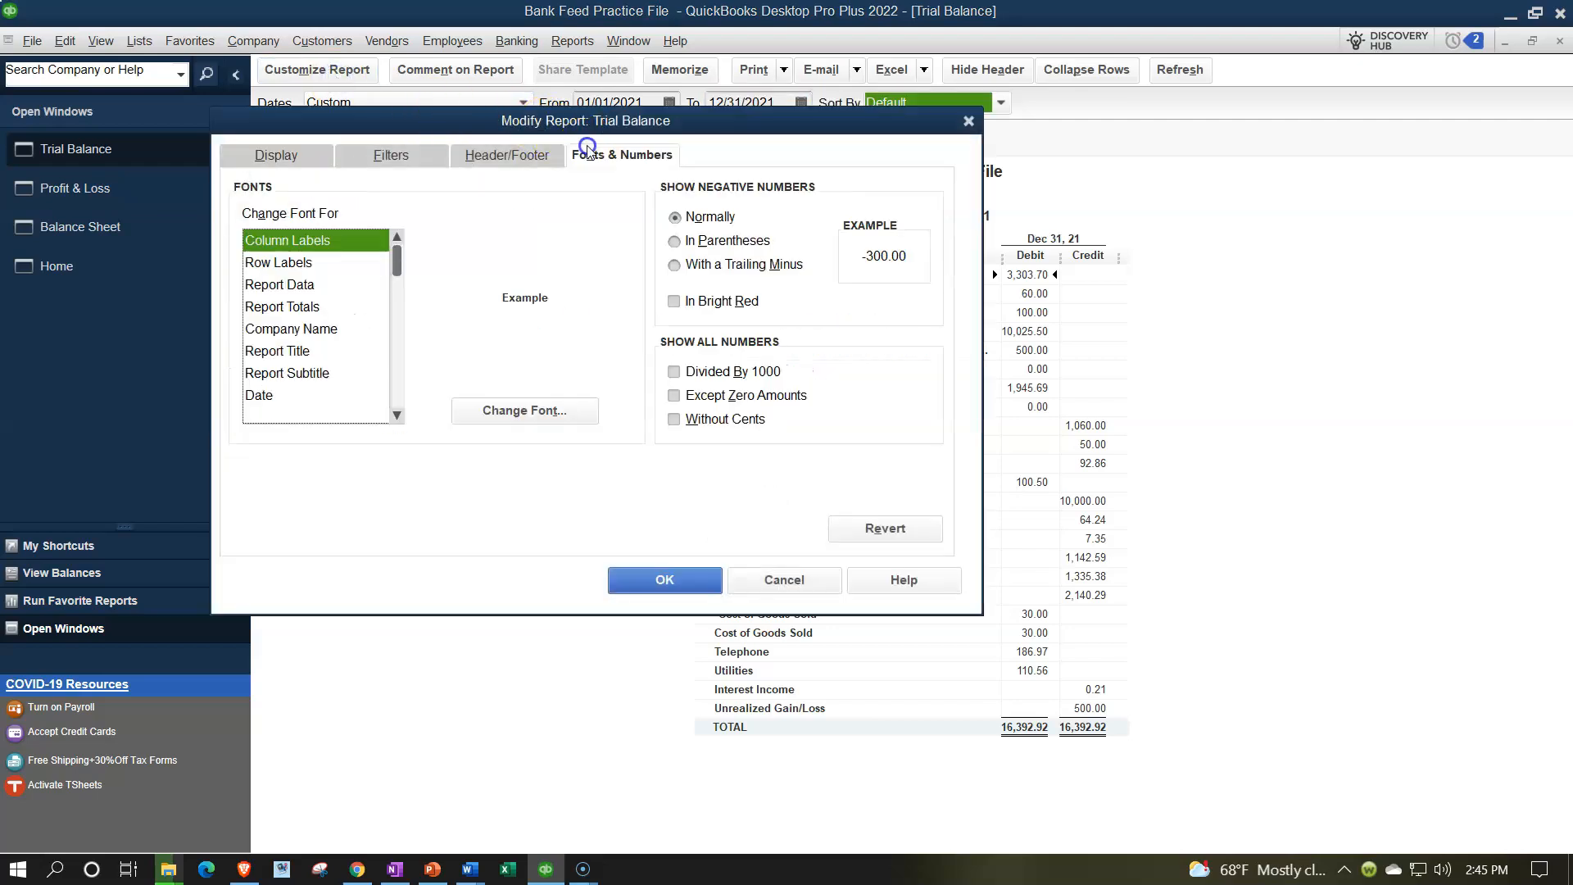
click(578, 412)
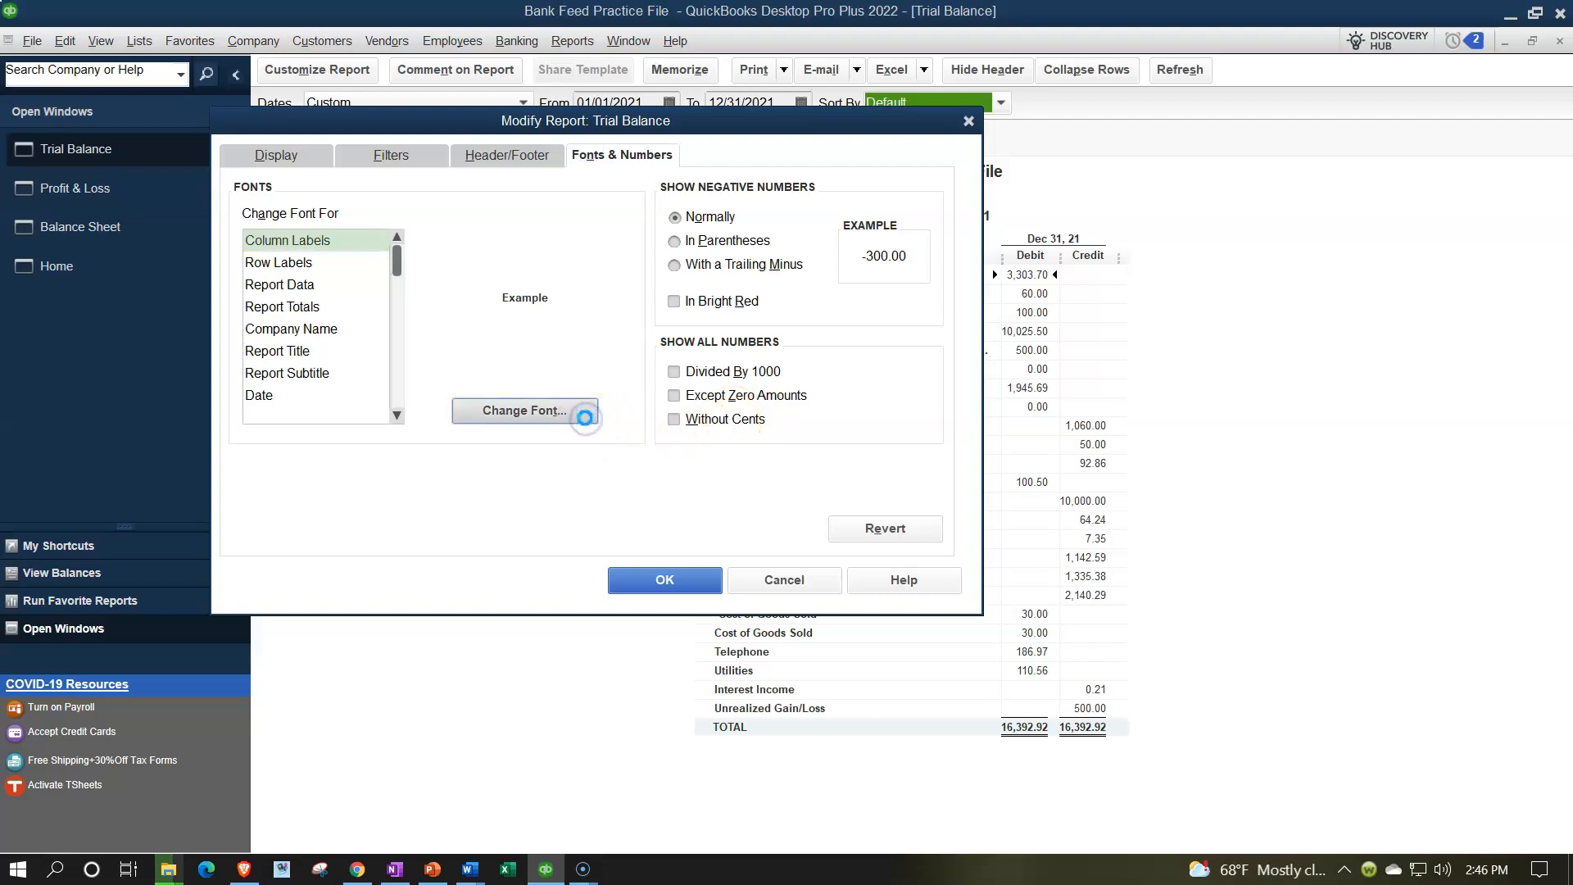
scroll(553, 336, down, 2)
click(548, 354)
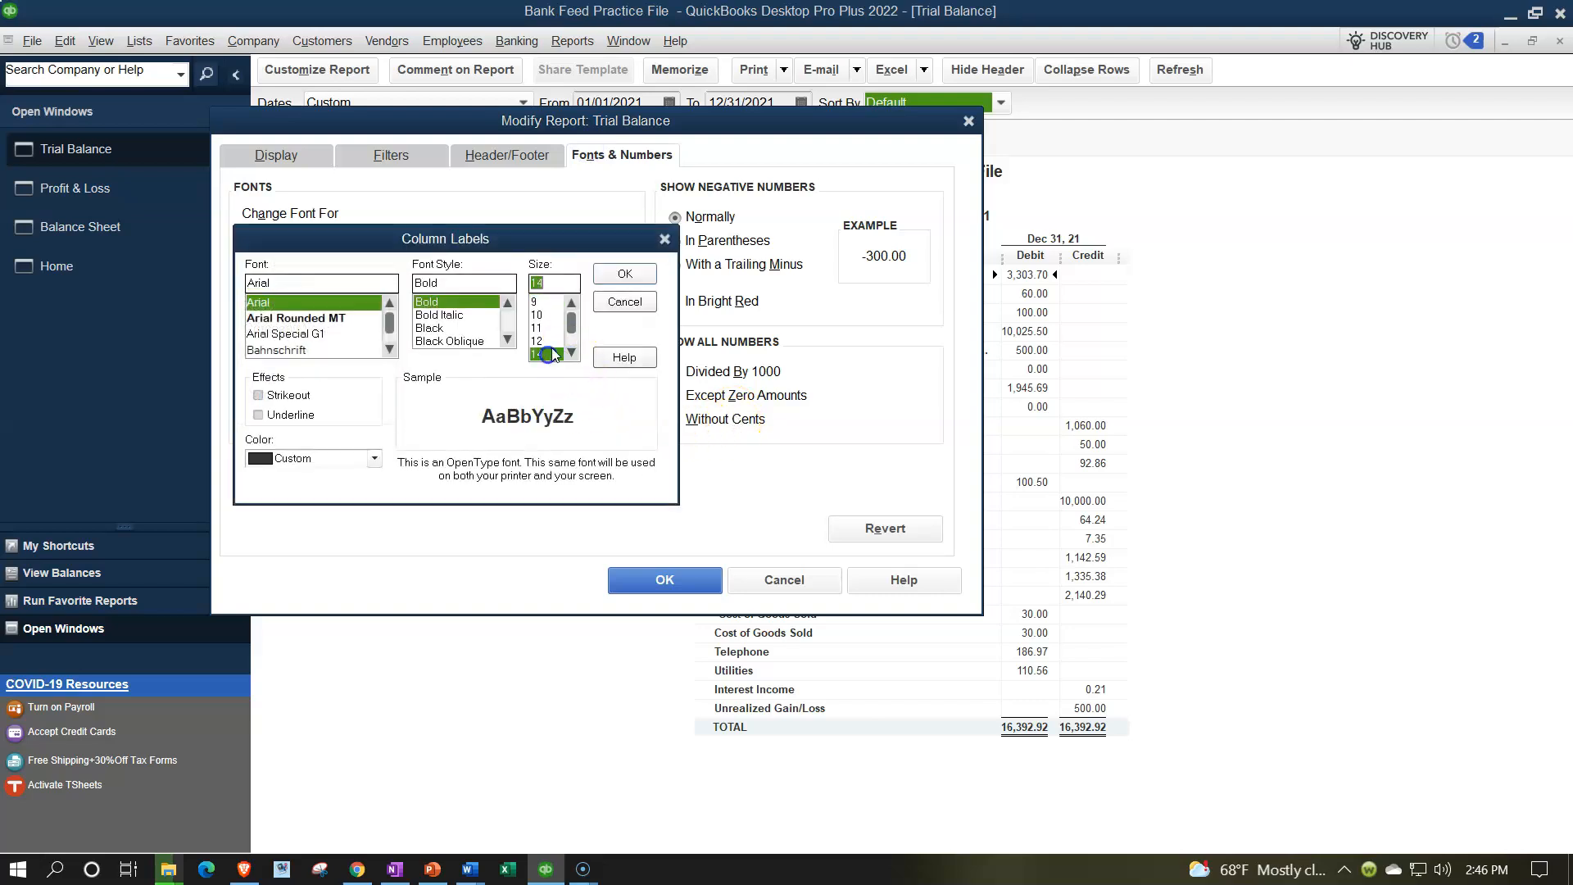
click(624, 274)
click(692, 265)
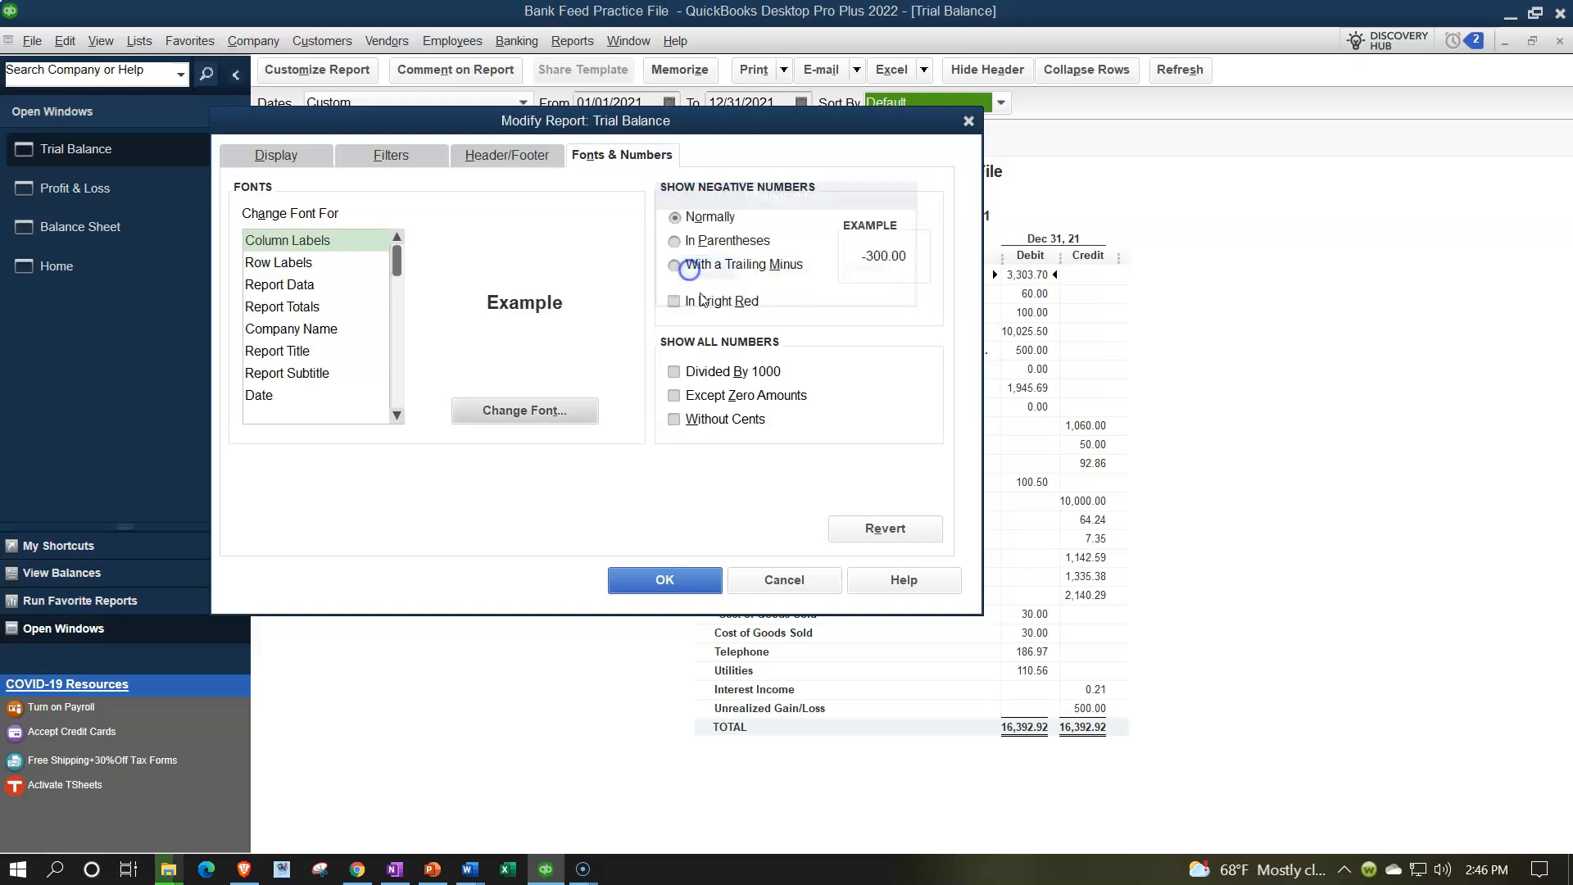
click(665, 579)
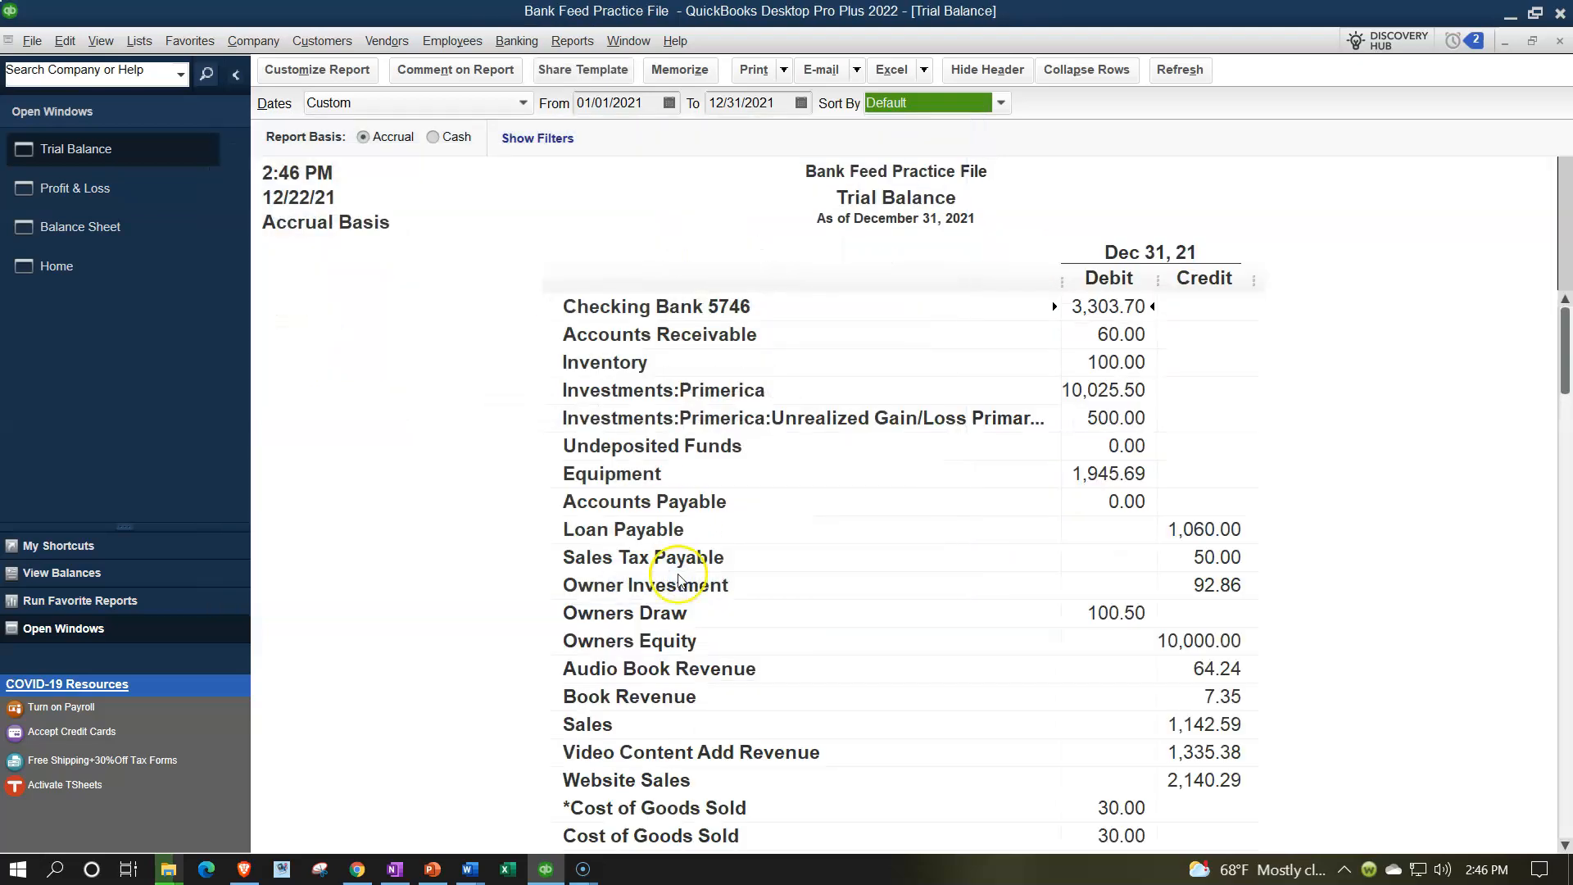
Open the Bank Feeds Center maximized, with the side panel collapsed.
click(521, 43)
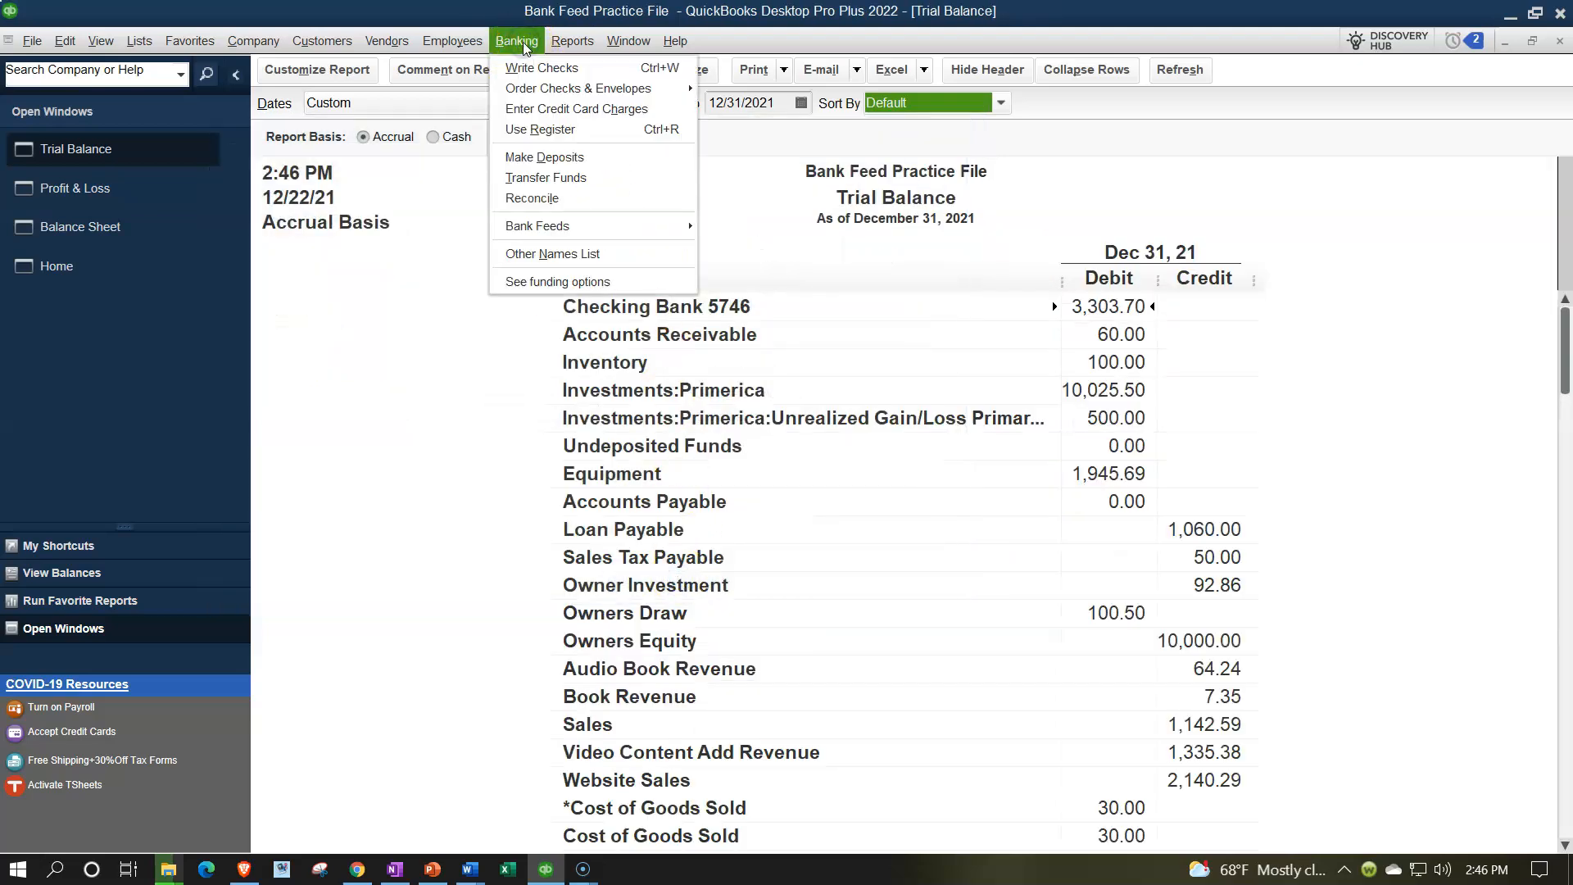
mouse_move(572, 228)
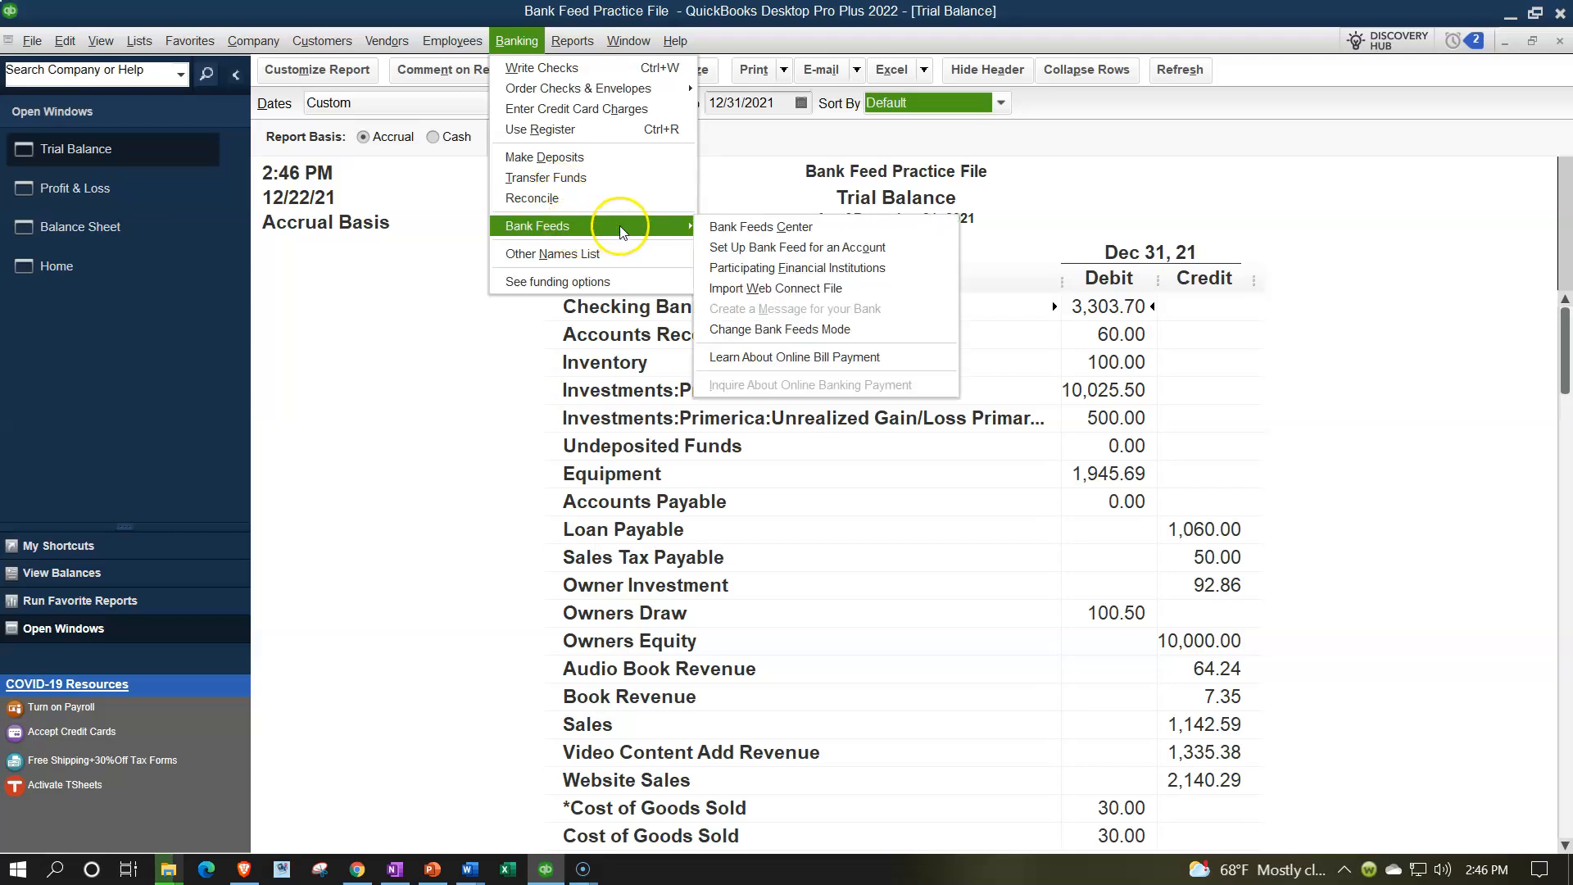
click(714, 230)
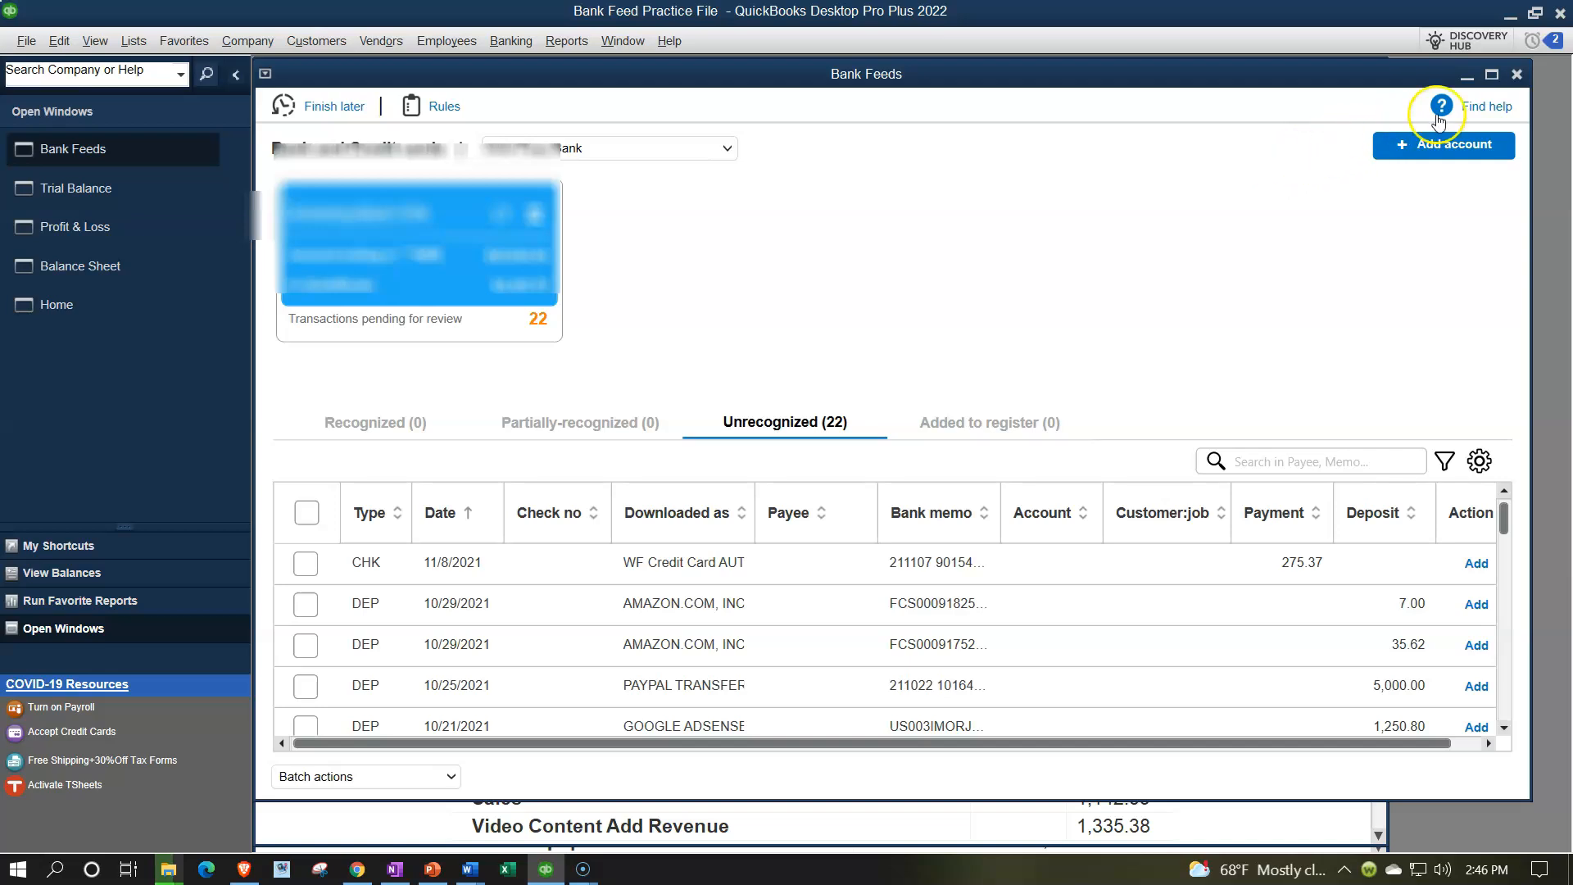
click(1492, 74)
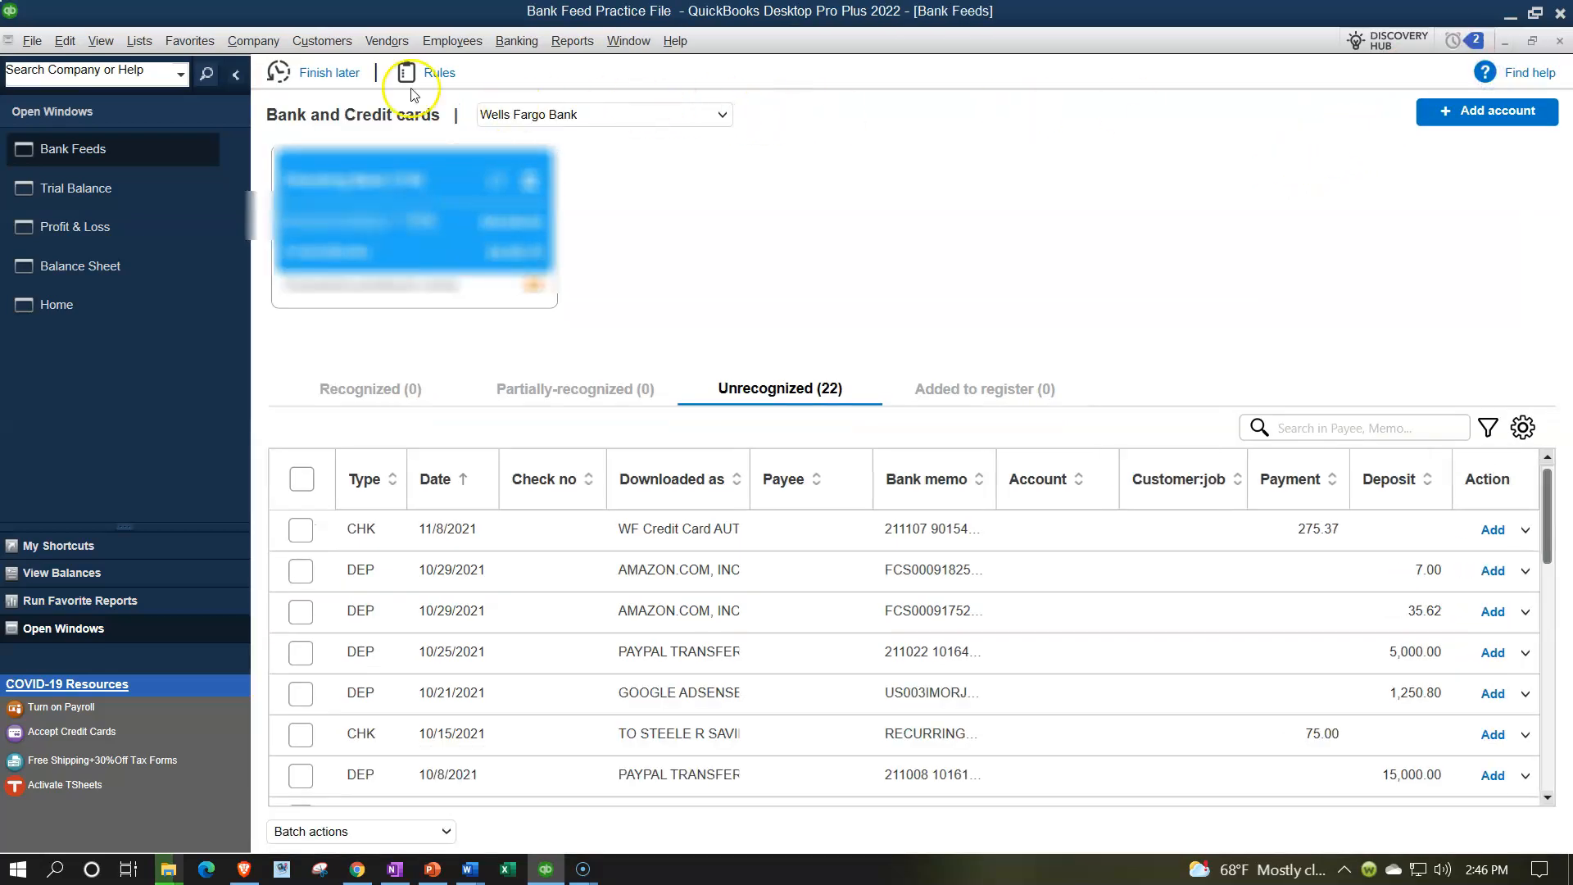
click(235, 75)
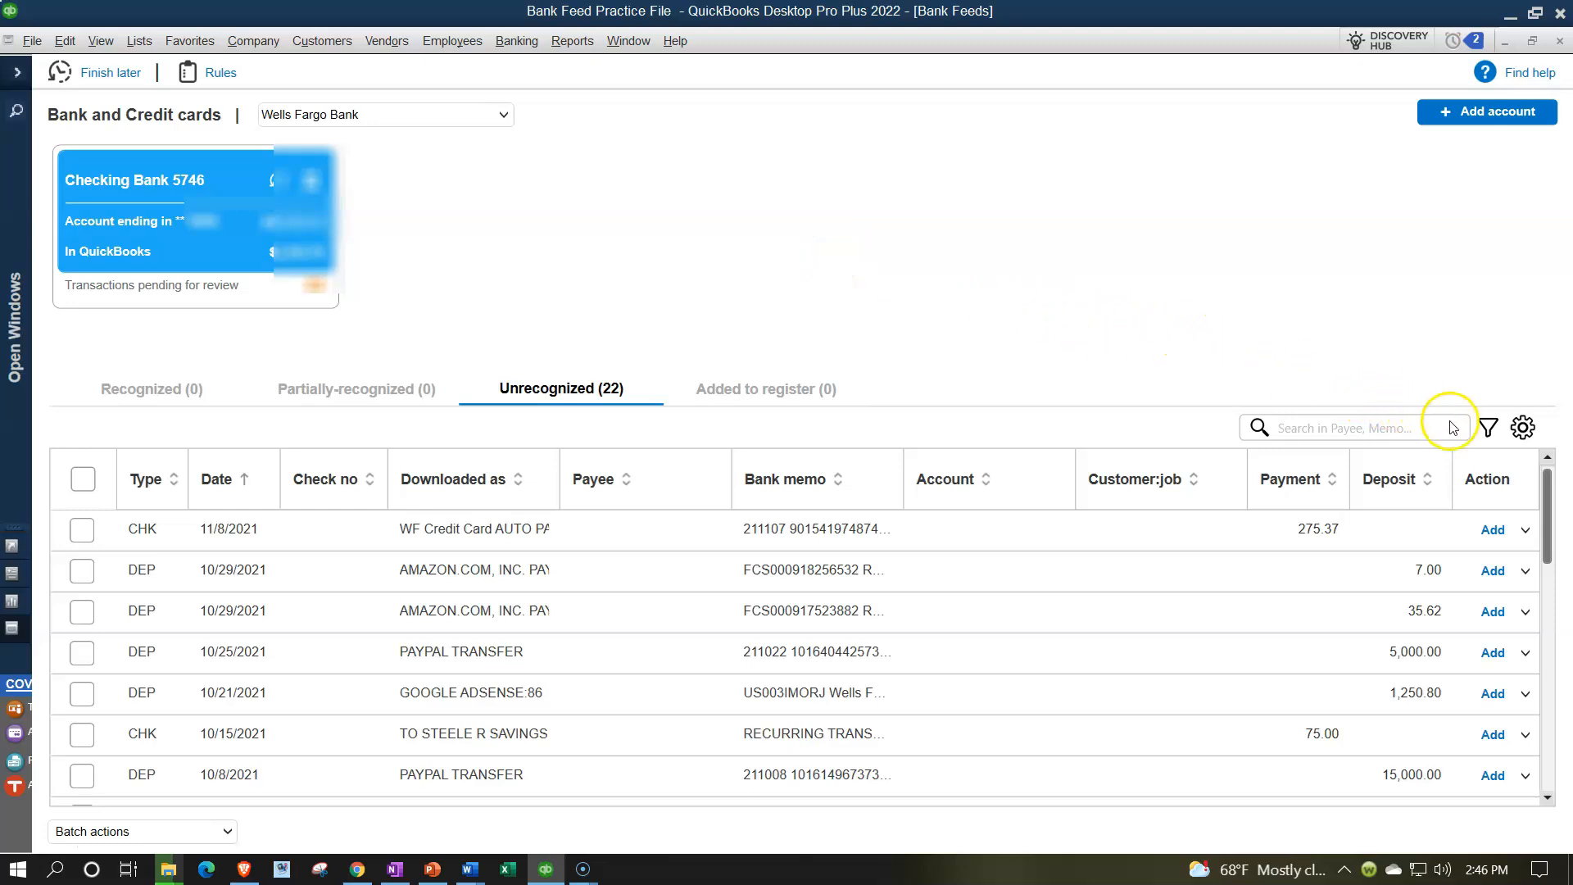
Filter the feed to DEP transactions and tick the 9/30/2021 INTEREST PAYMENT of 0.09.
click(1488, 427)
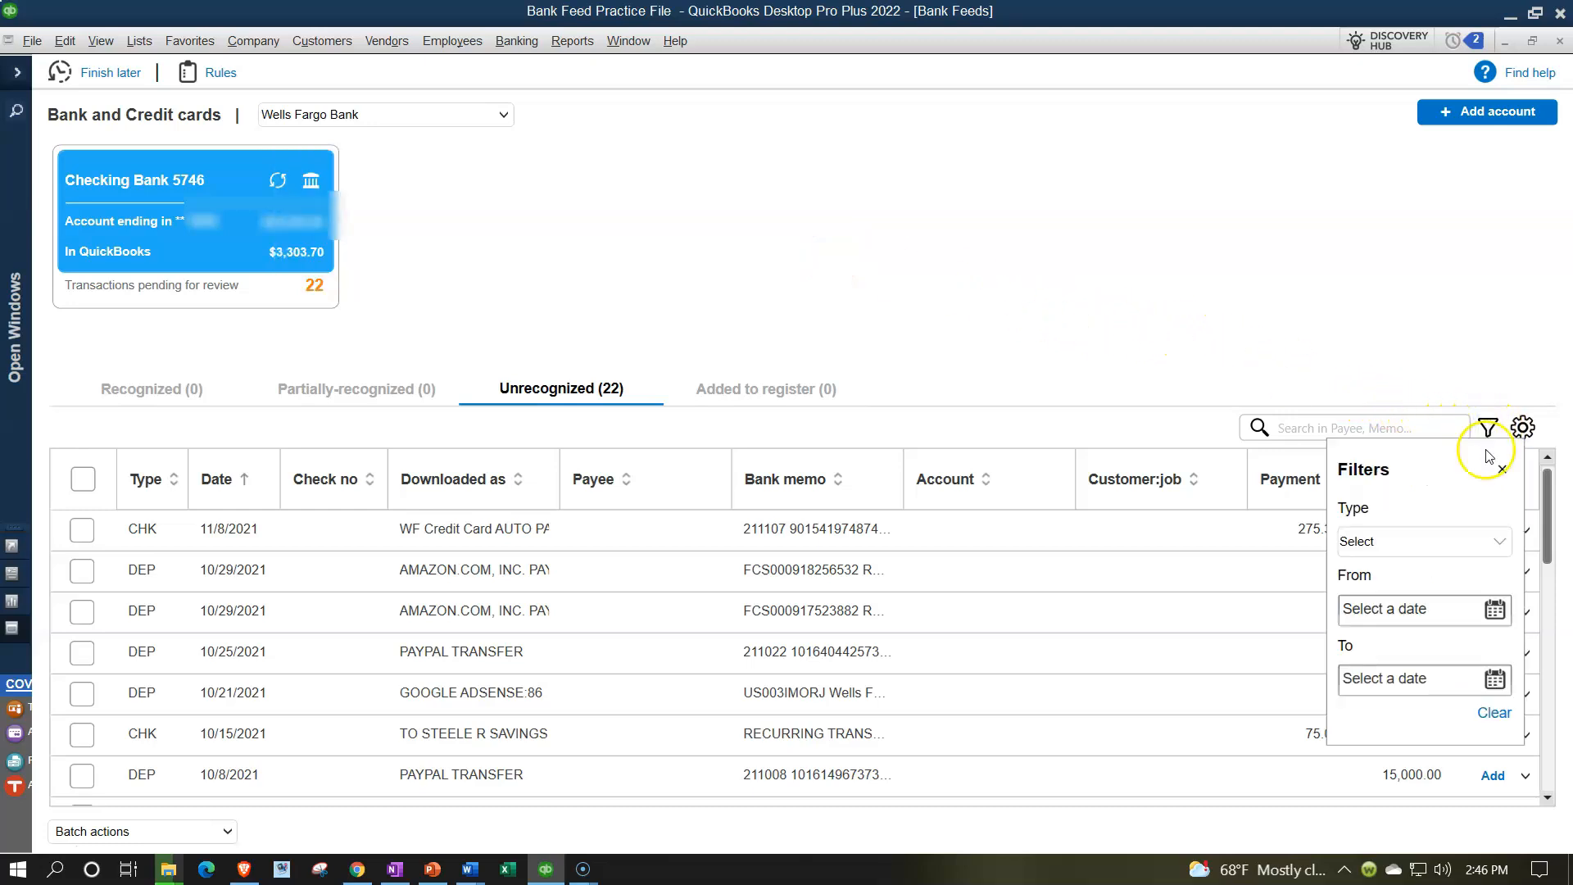
click(1475, 542)
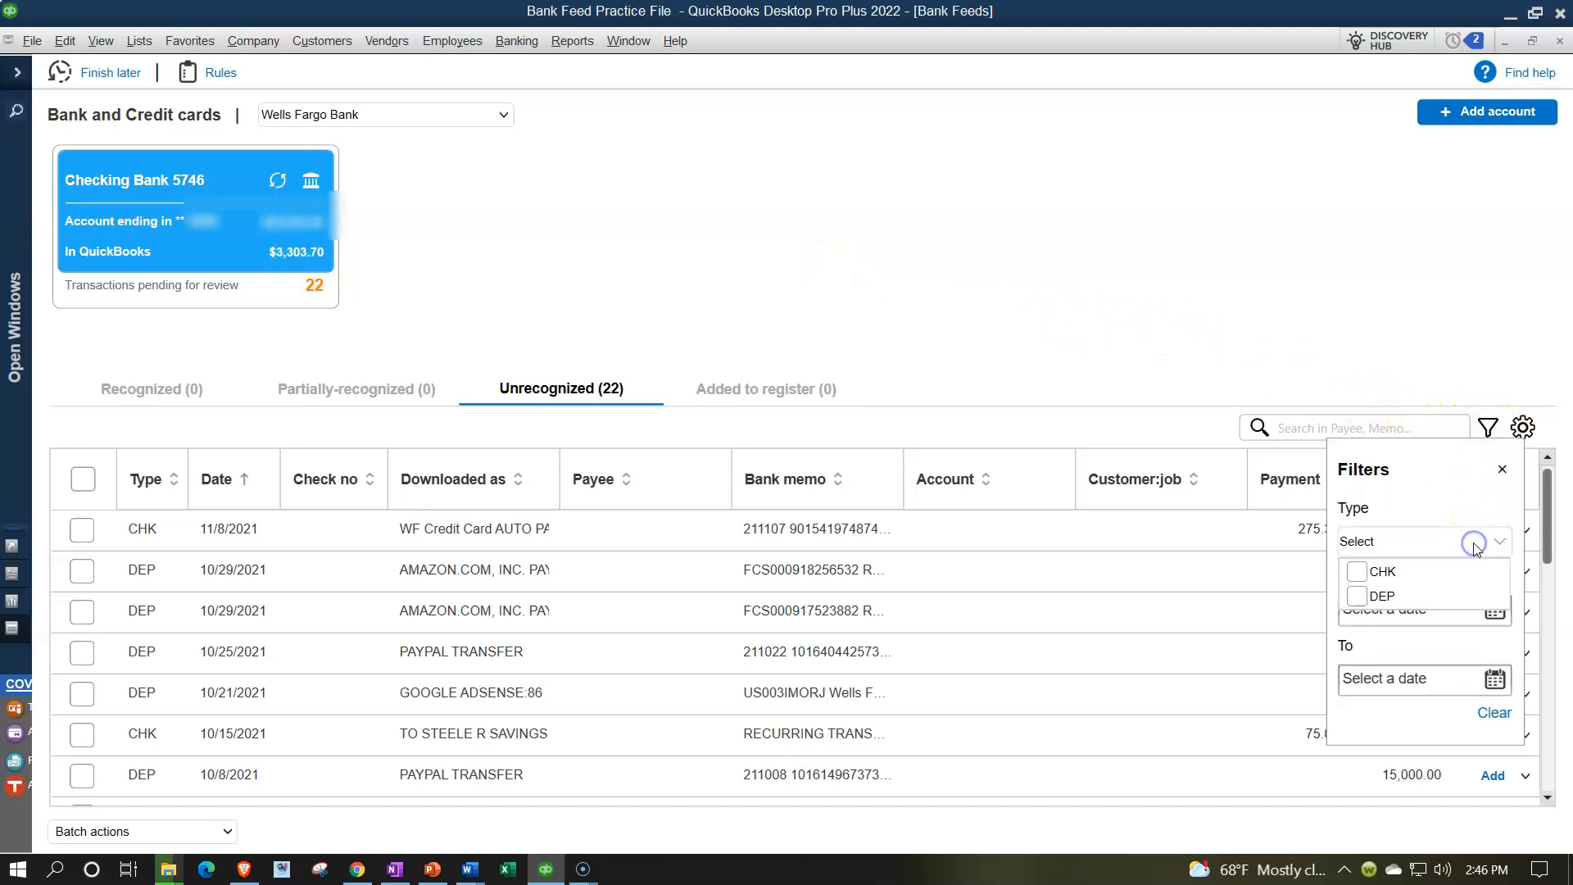
click(1383, 599)
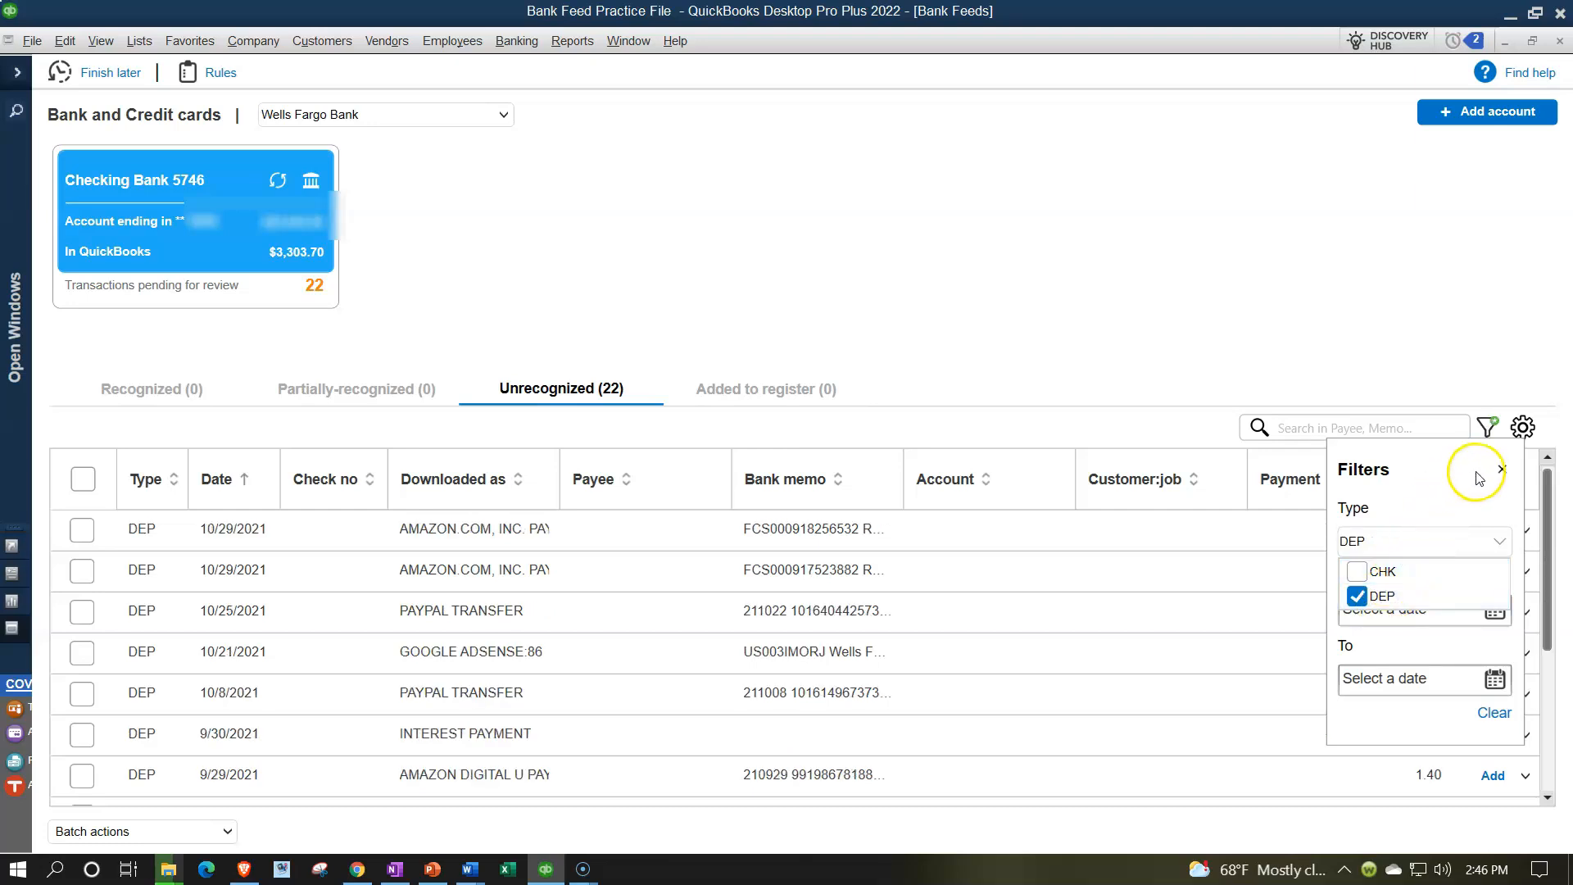
click(1501, 470)
click(1501, 469)
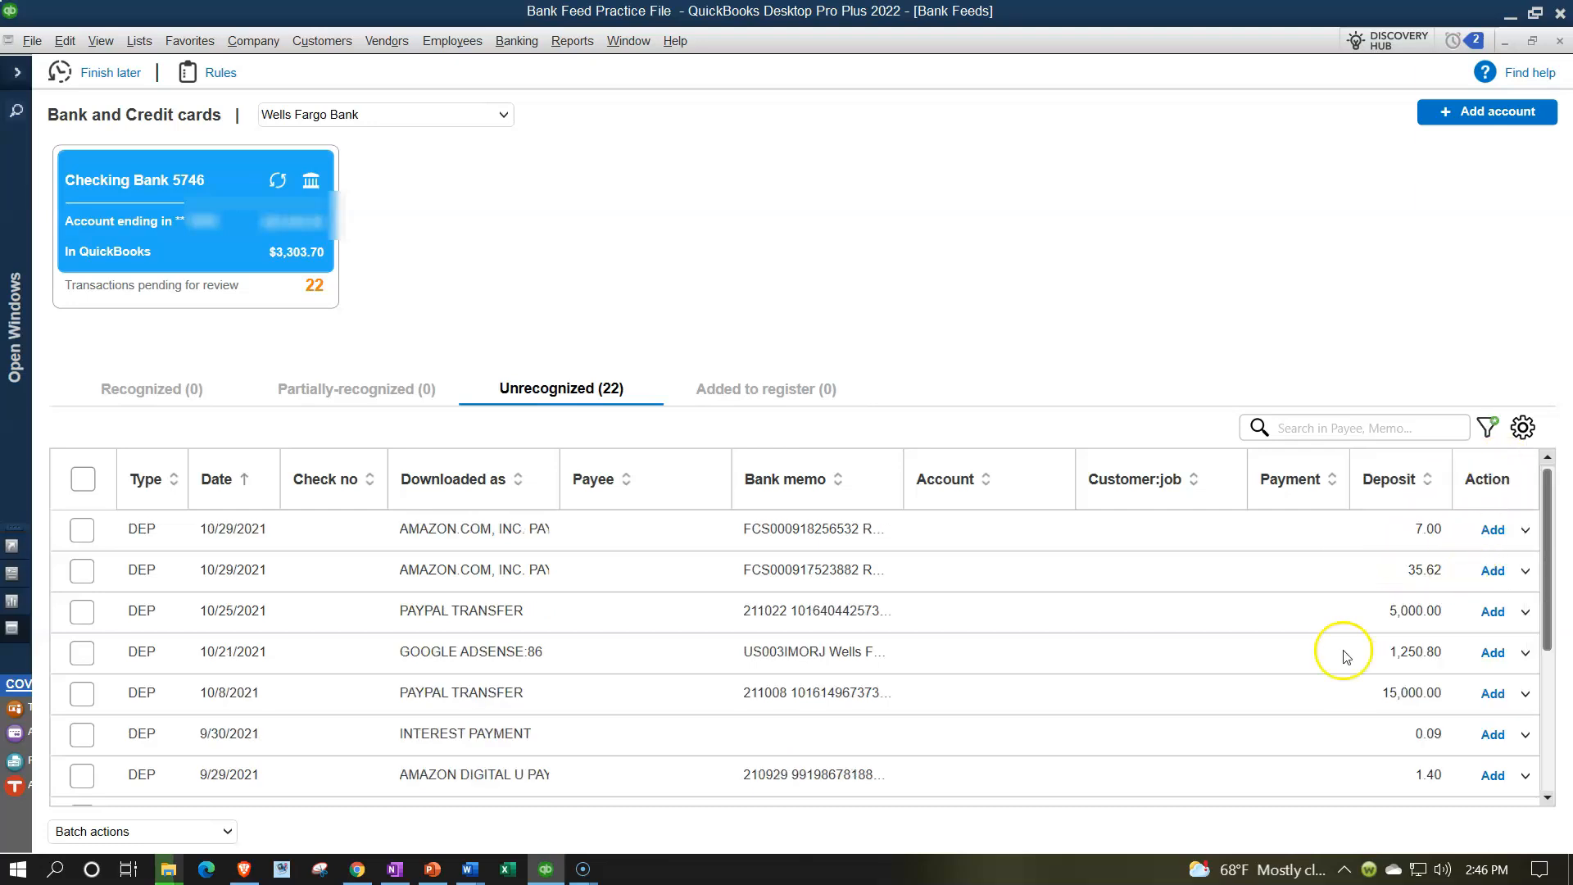
scroll(1070, 690, down, 1)
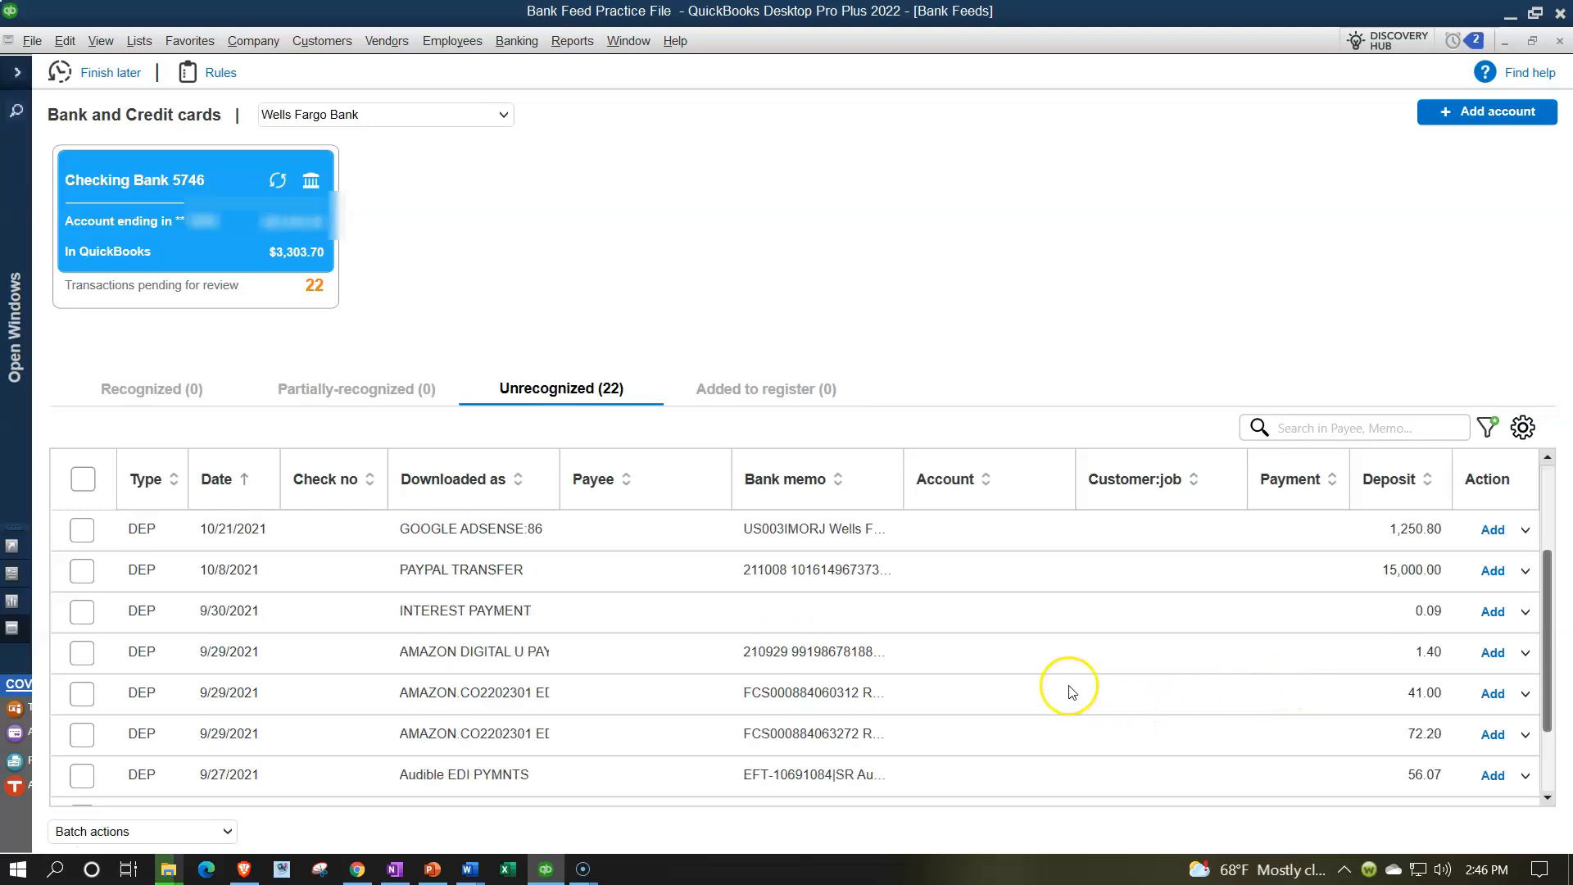
click(83, 615)
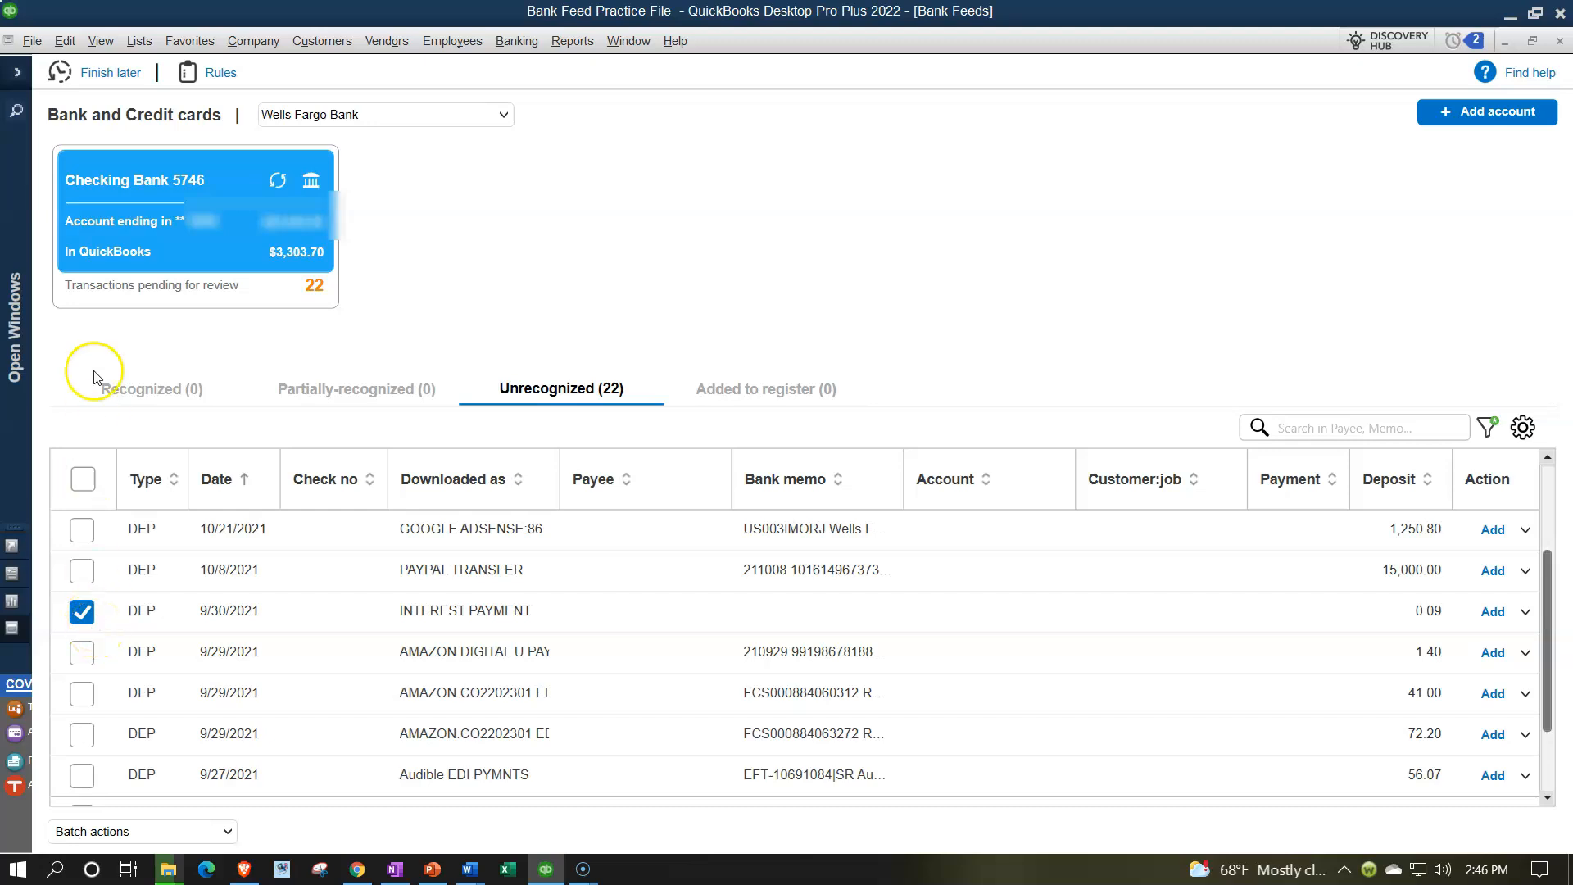
click(19, 78)
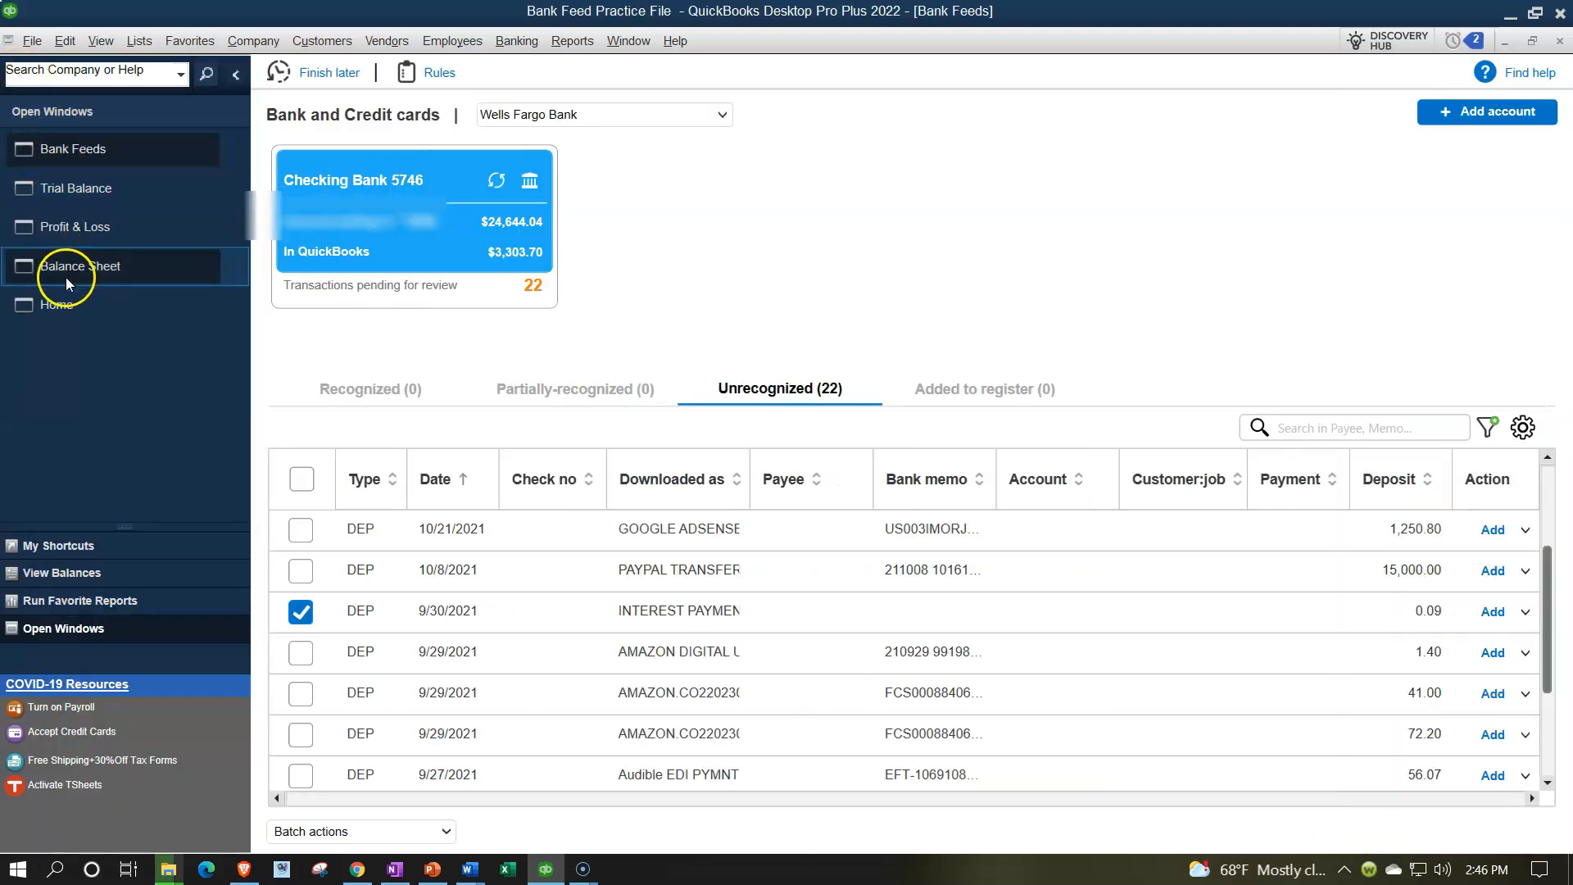
Switch from Bank Feeds to Home using the Open Windows list.
click(66, 310)
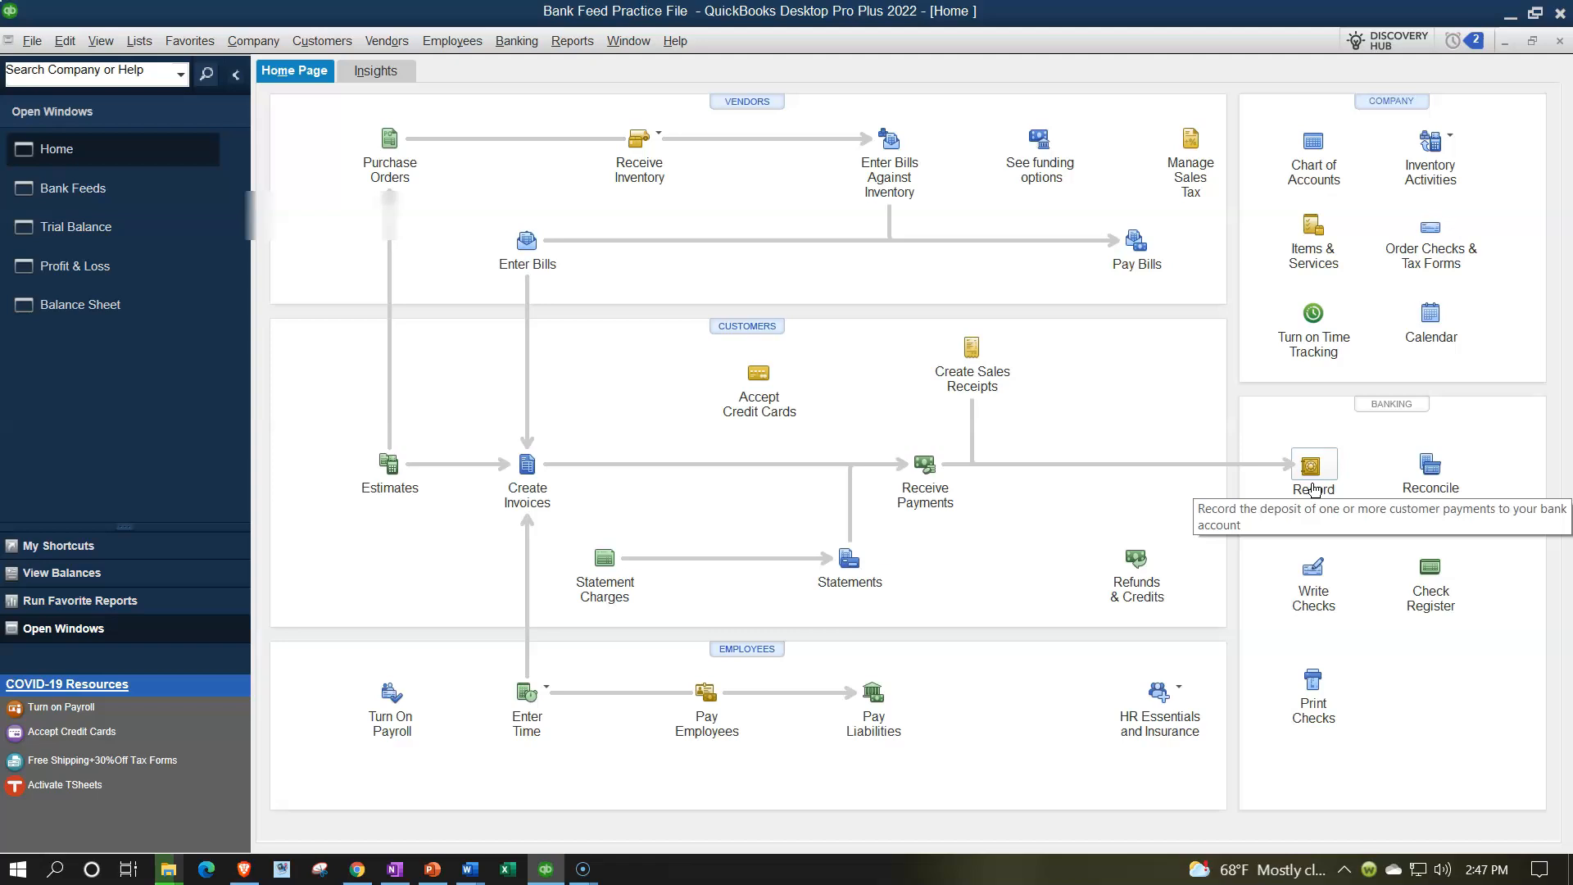
Start a new invoice for Customer 1 dated 10/15/2021.
click(529, 494)
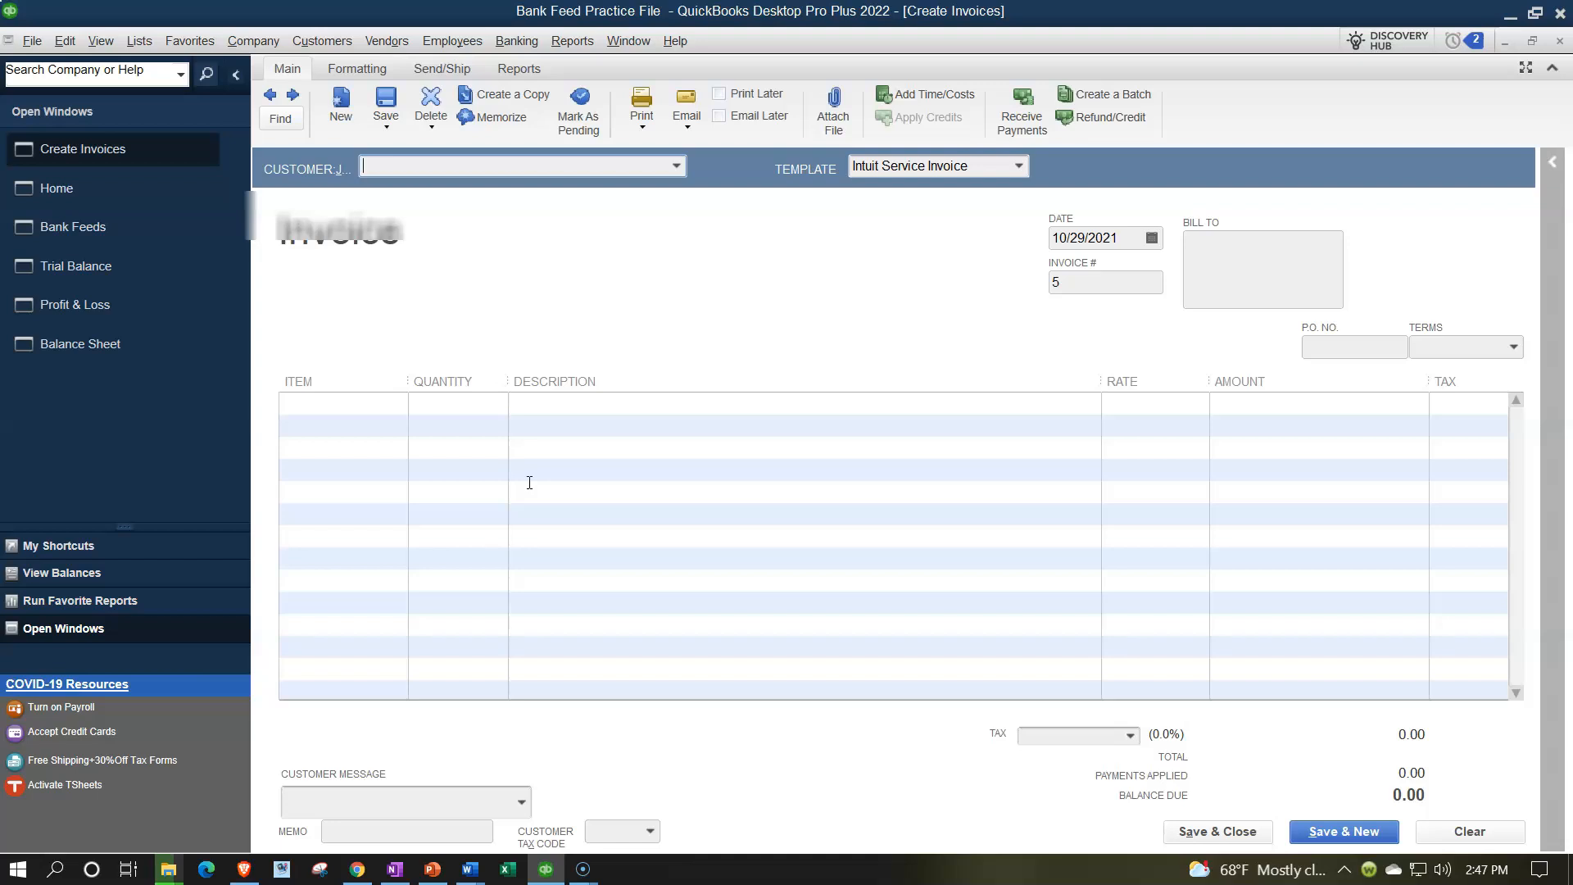
text(c)
key(Tab)
key(Tab)
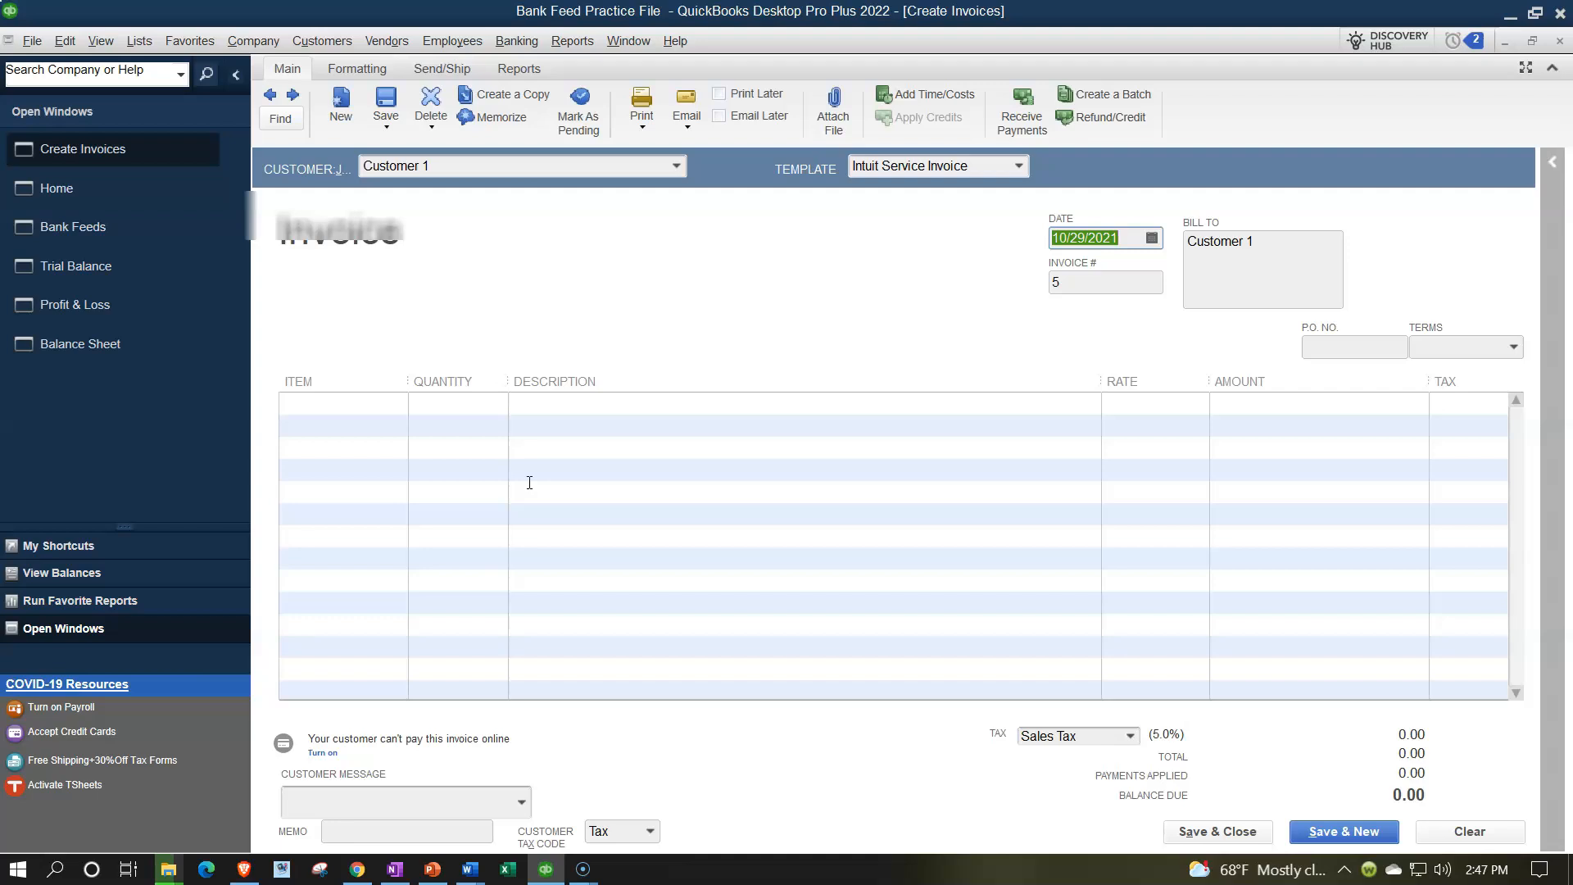
text(10/15)
key(Tab)
key(Tab)
key(Tab)
key(Tab)
key(Tab)
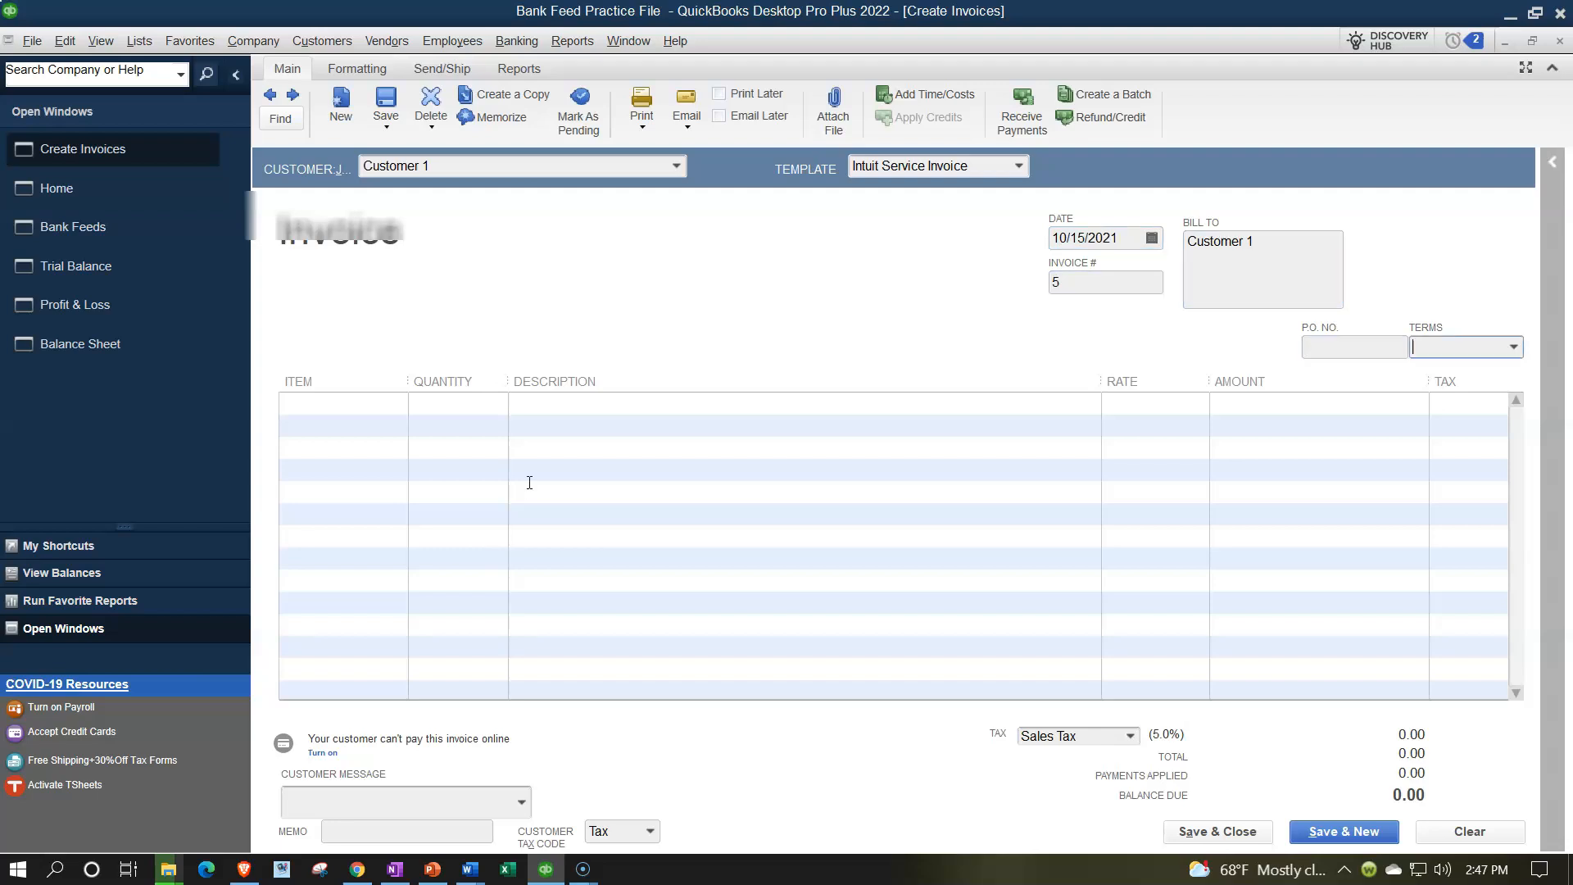
Add one Item 3 at rate 0.06 and save invoice 5 with Save & New.
text(i)
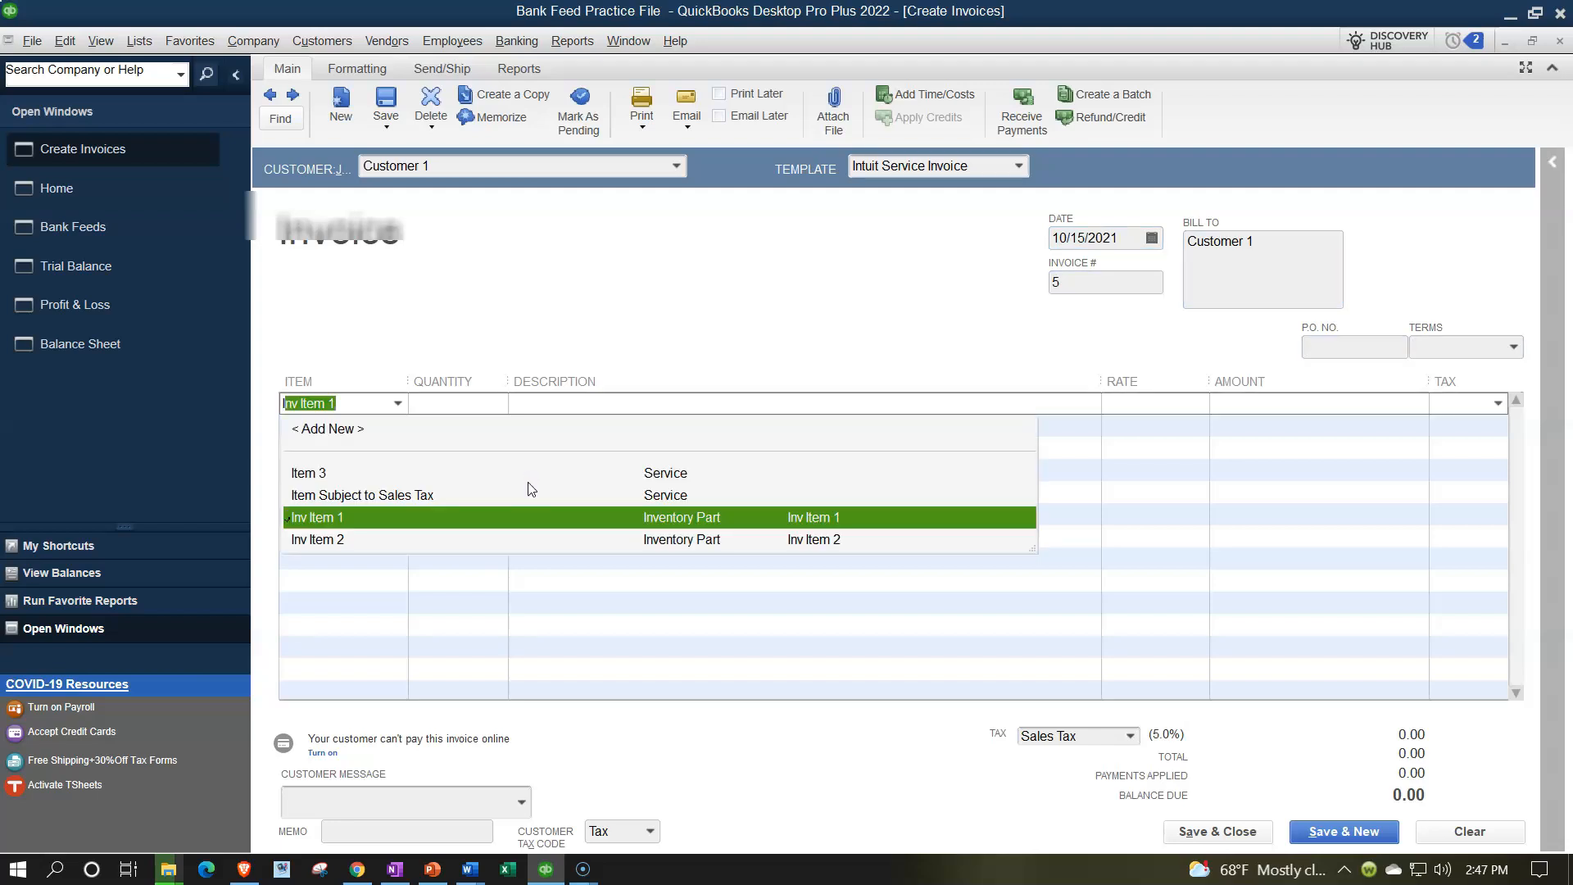
click(529, 483)
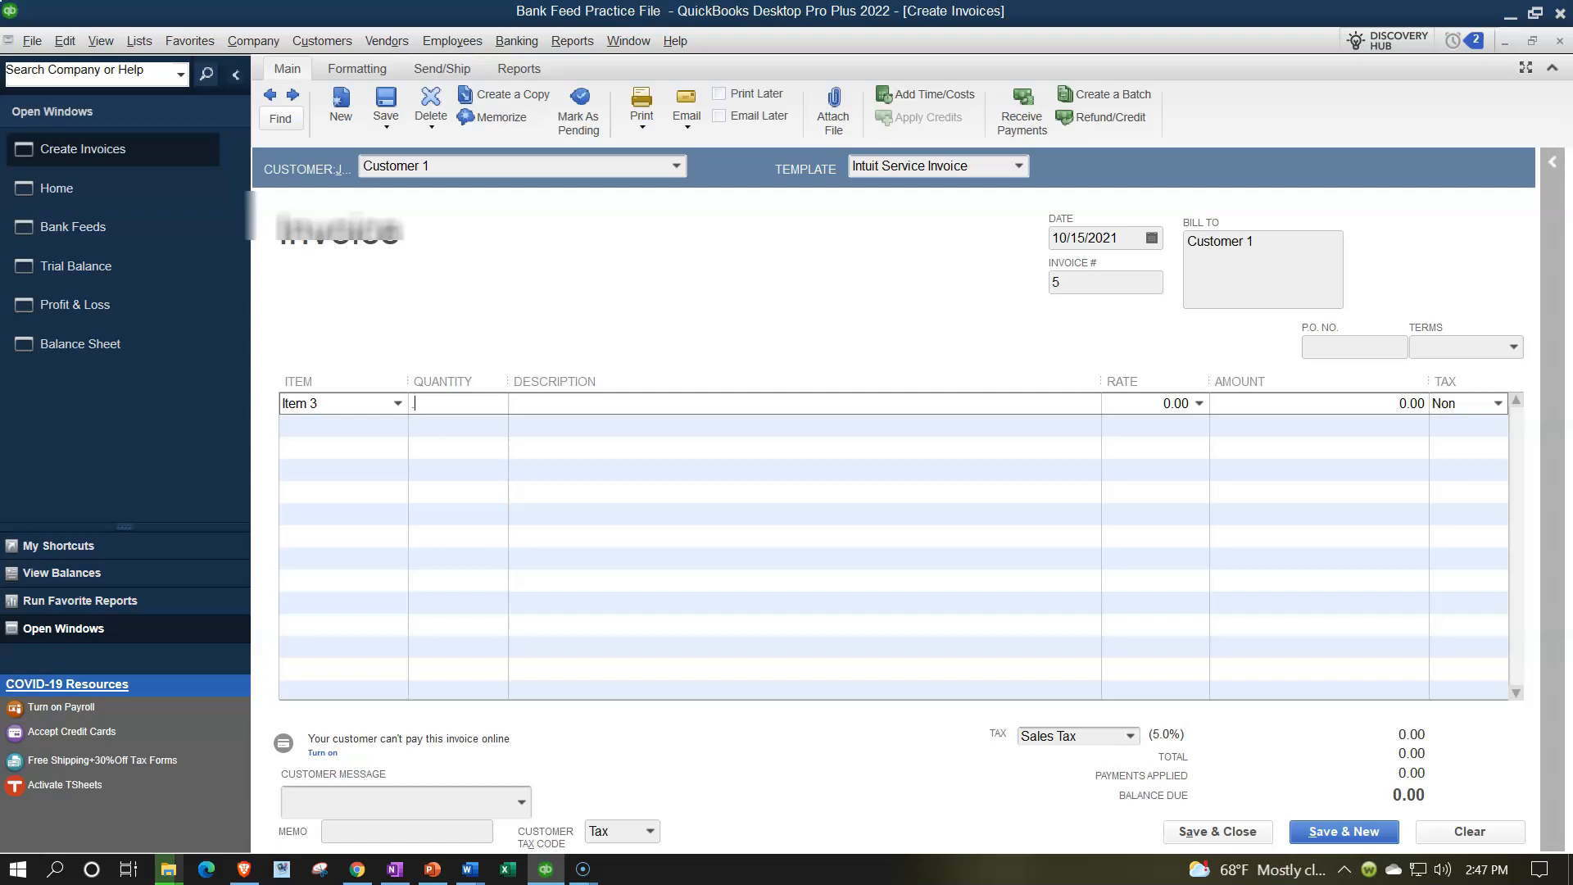
key(Tab)
click(435, 404)
text(1)
key(Tab)
key(Tab)
text(.0)
key(Tab)
key(Tab)
key(Tab)
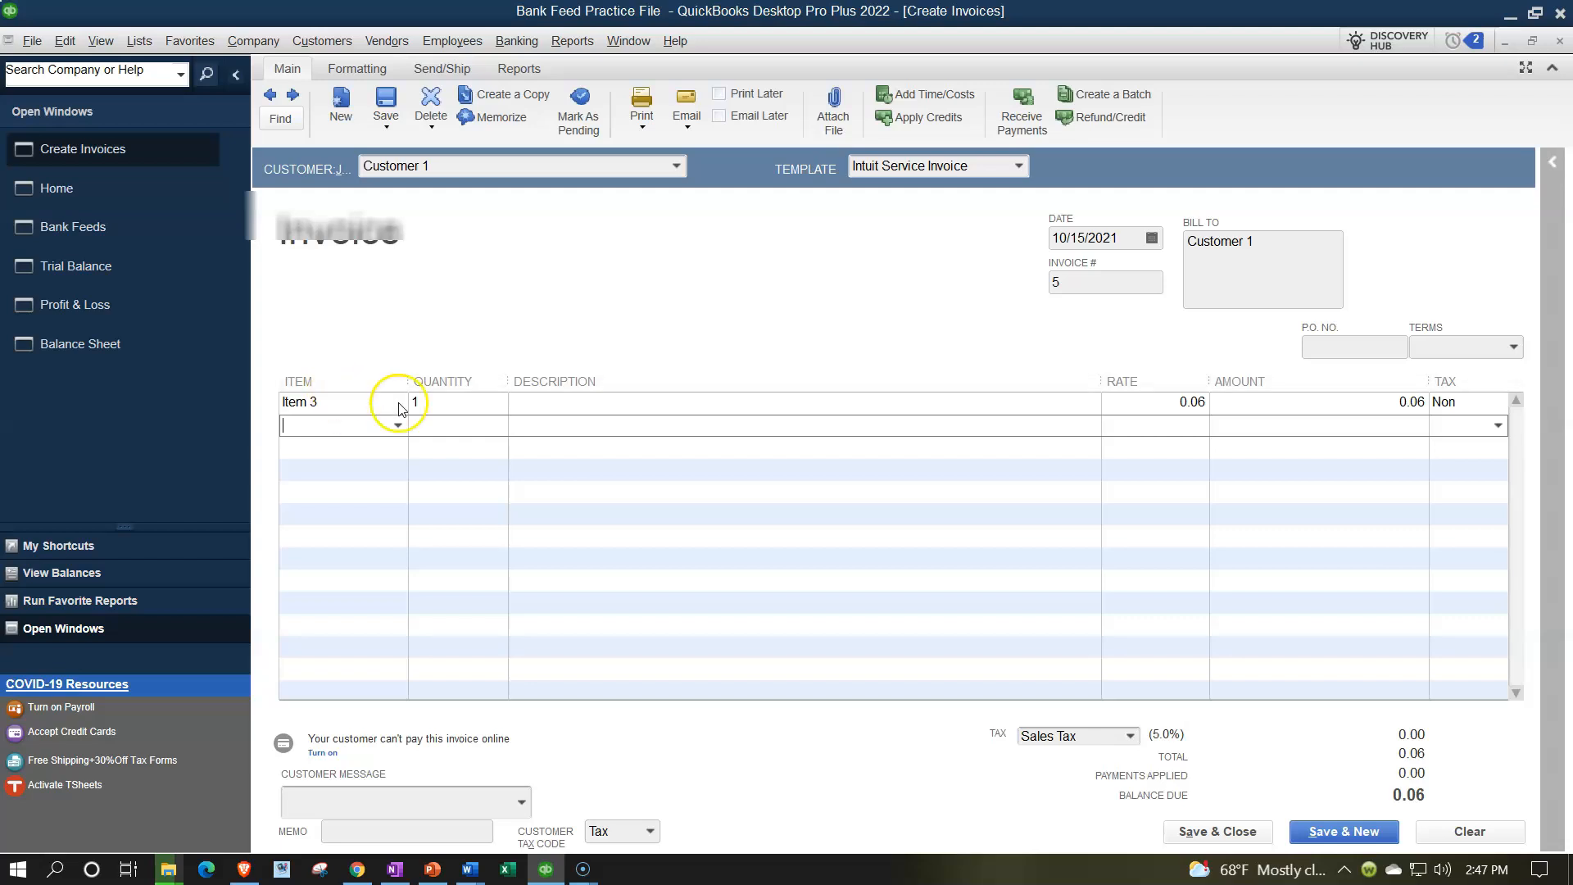
click(1332, 832)
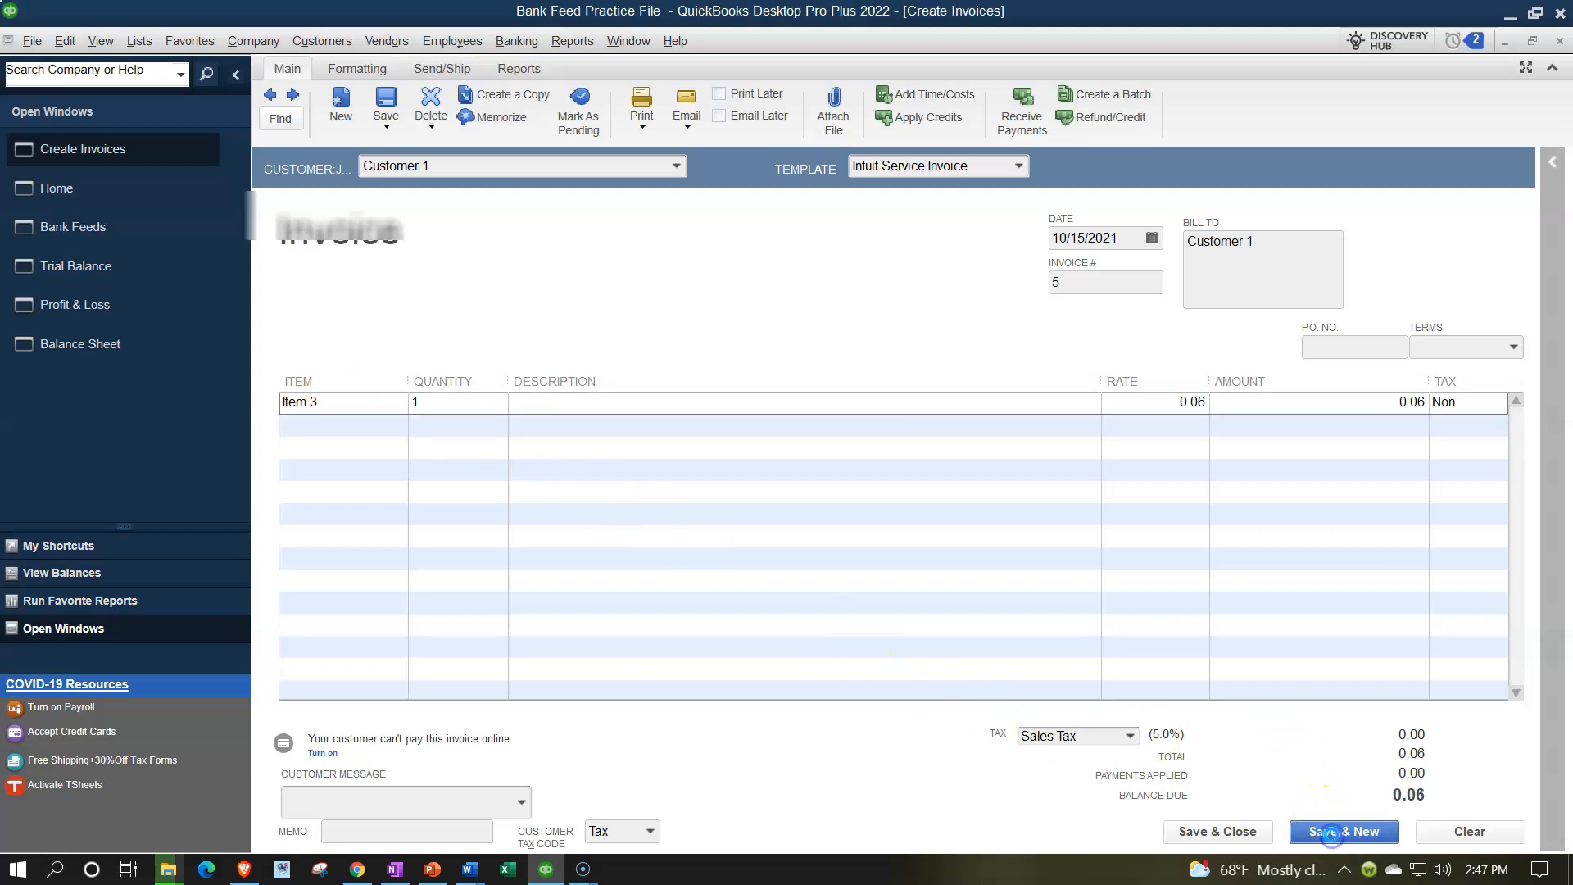
click(677, 167)
Quick-add Customer 2 as the customer on invoice 6.
click(615, 168)
text(Customer 1)
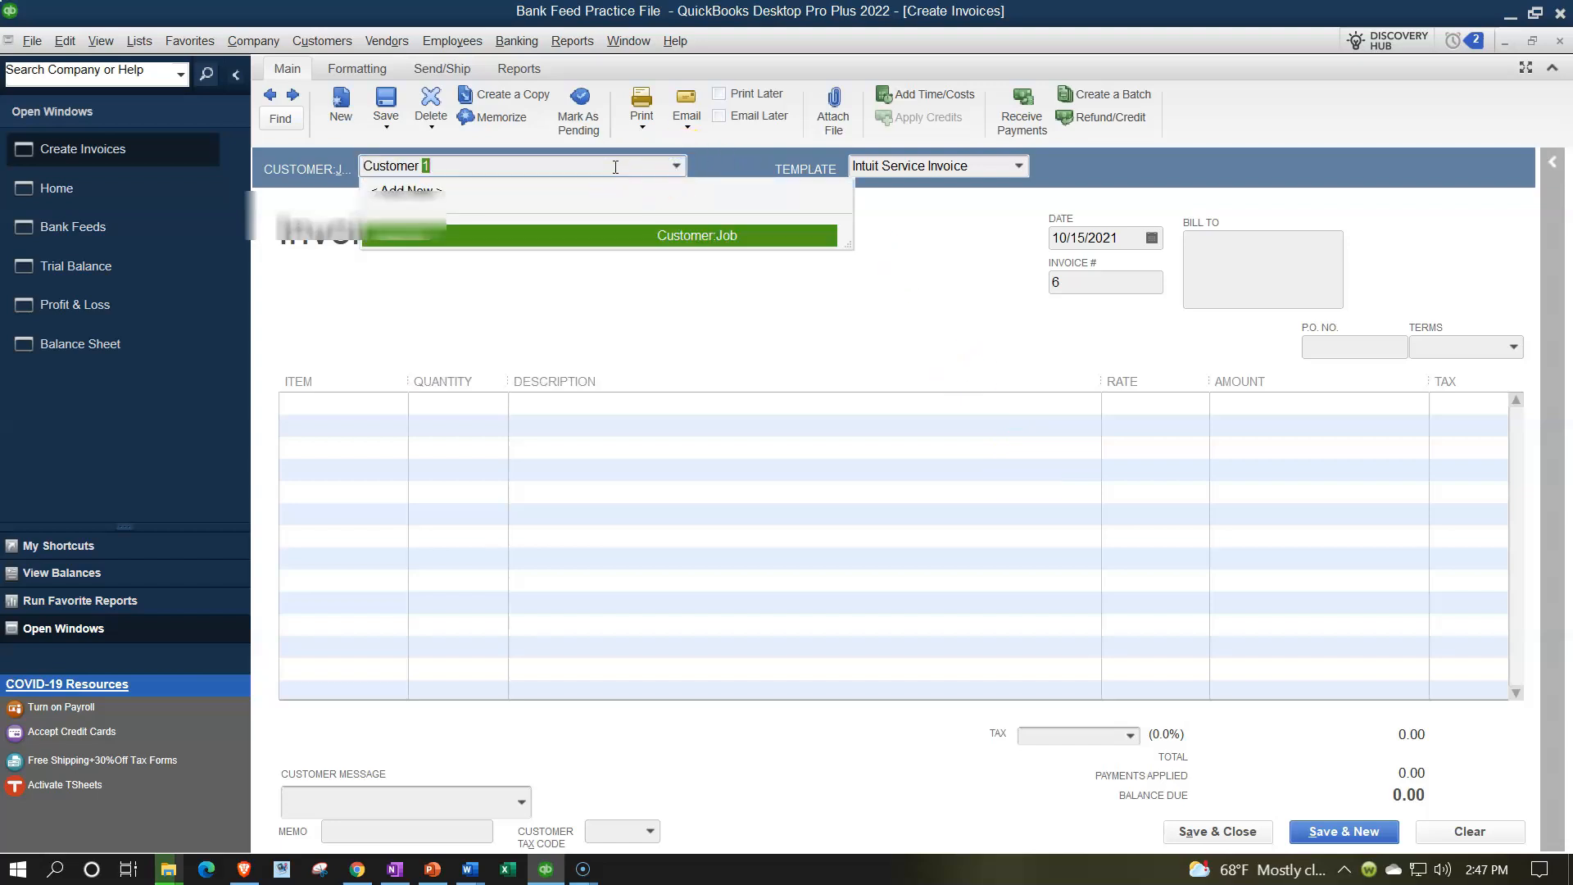
text(2)
key(Tab)
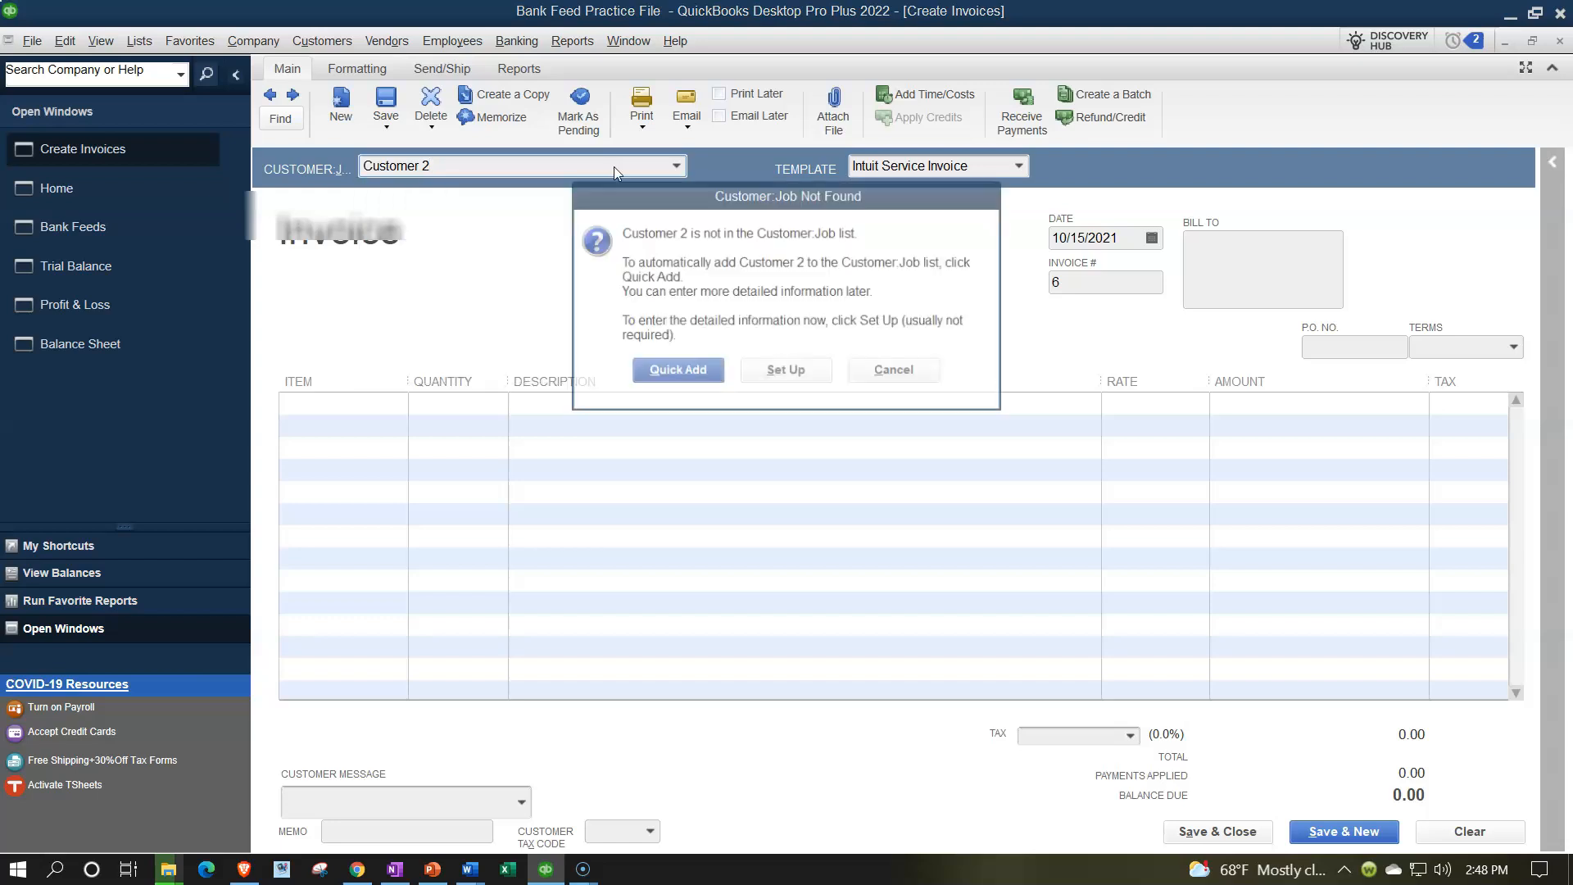
key(Return)
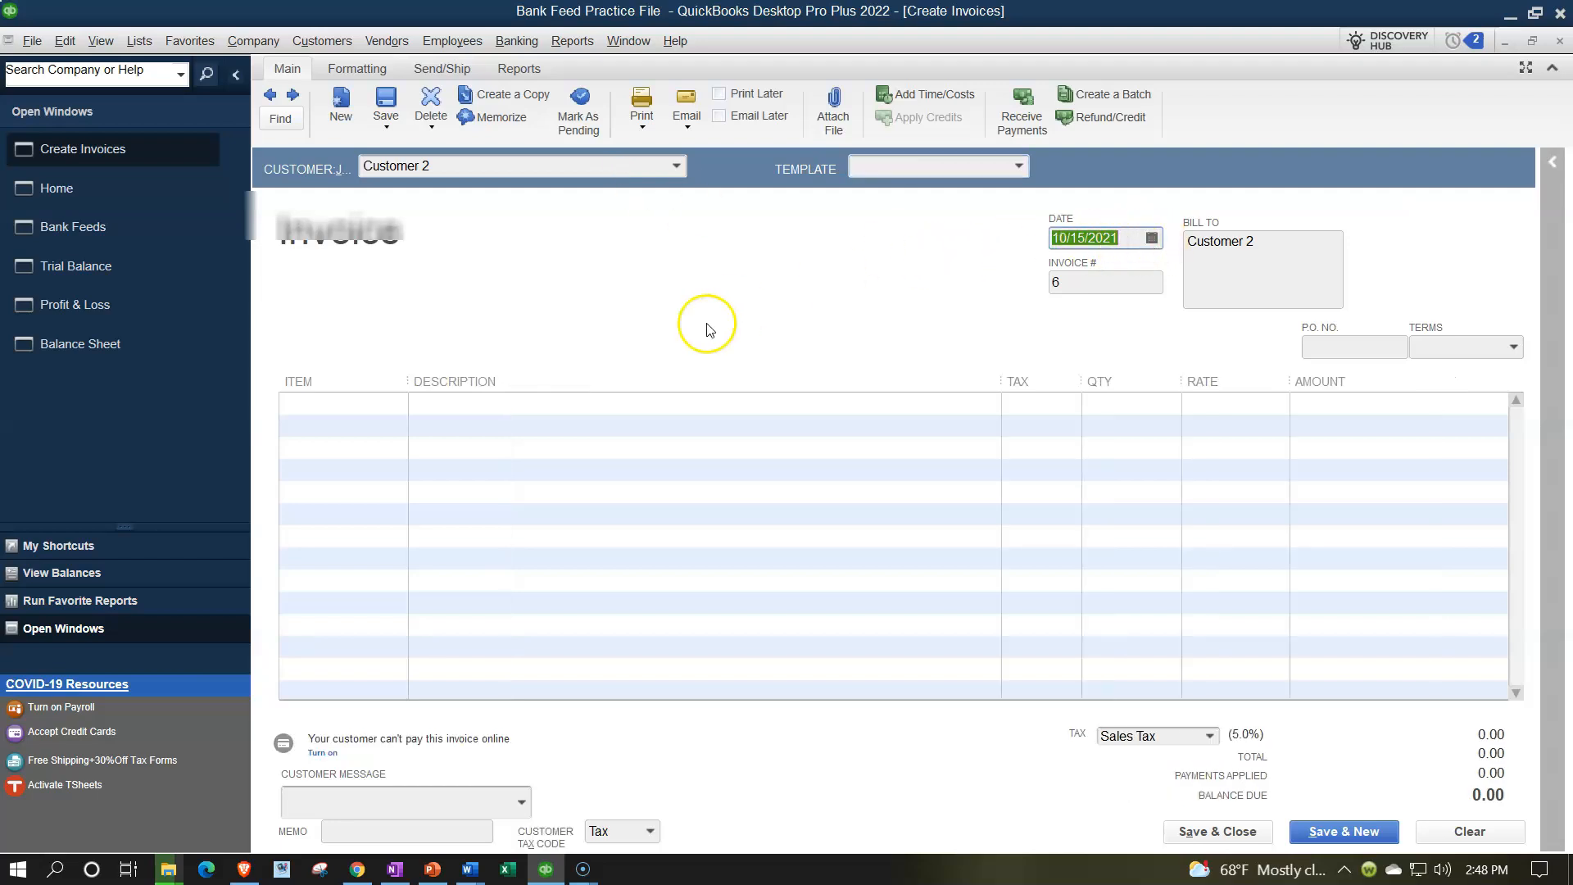
Bill one Item 3 at rate 0.03 on invoice 6 dated 10/16/2021, then save.
key(Tab)
key(Tab)
key(Tab)
key(Tab)
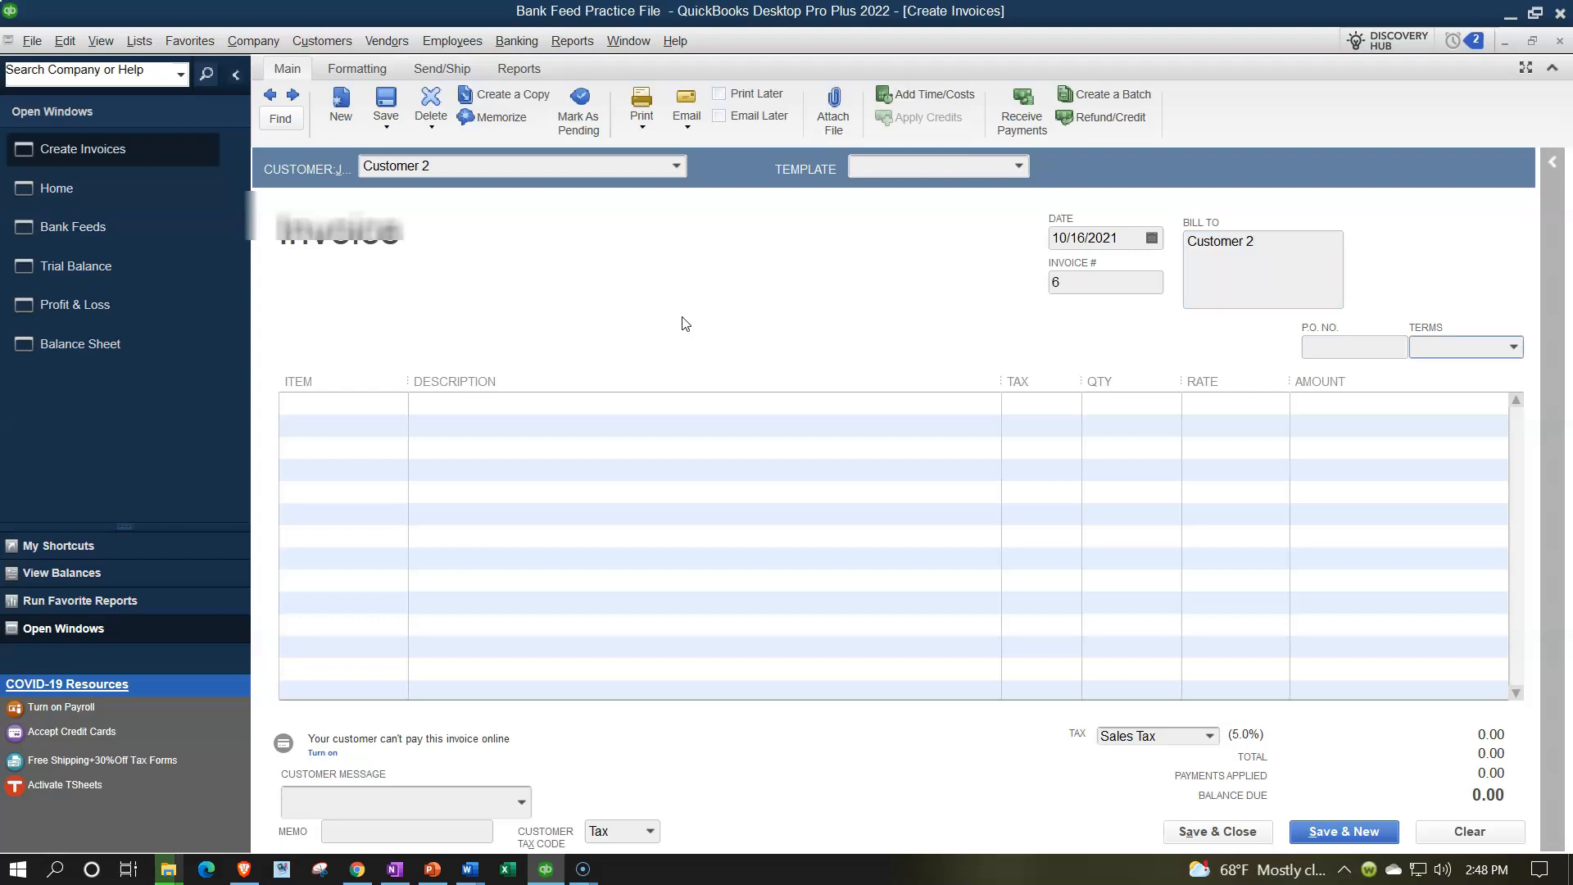
key(Tab)
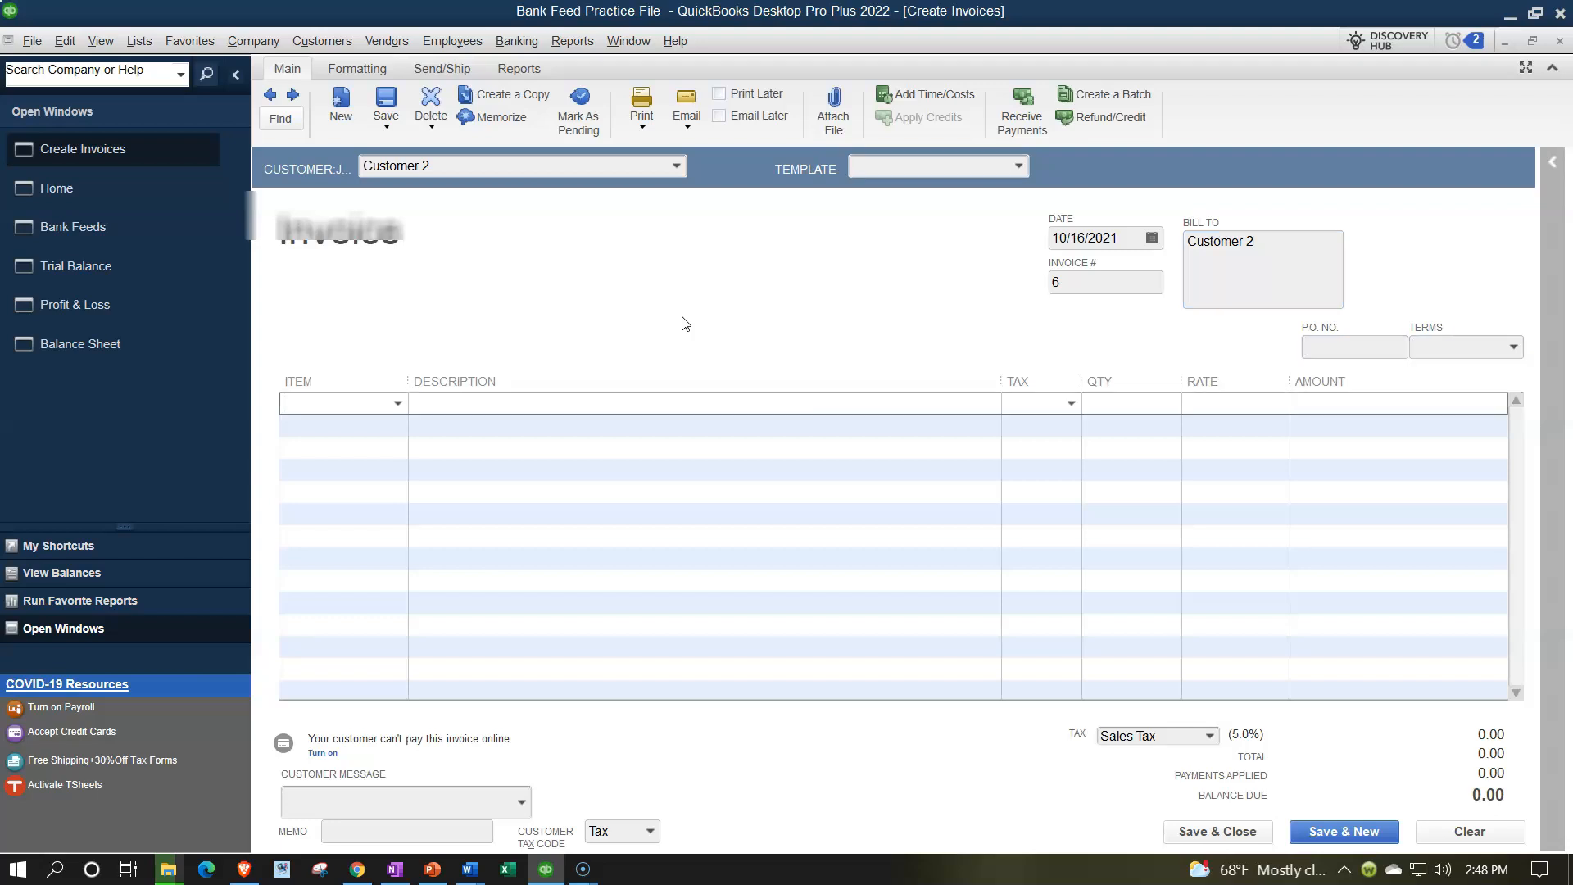
text(It)
key(Tab)
key(Tab)
key(Tab)
key(Tab)
click(1131, 401)
text(.03)
key(Tab)
key(Tab)
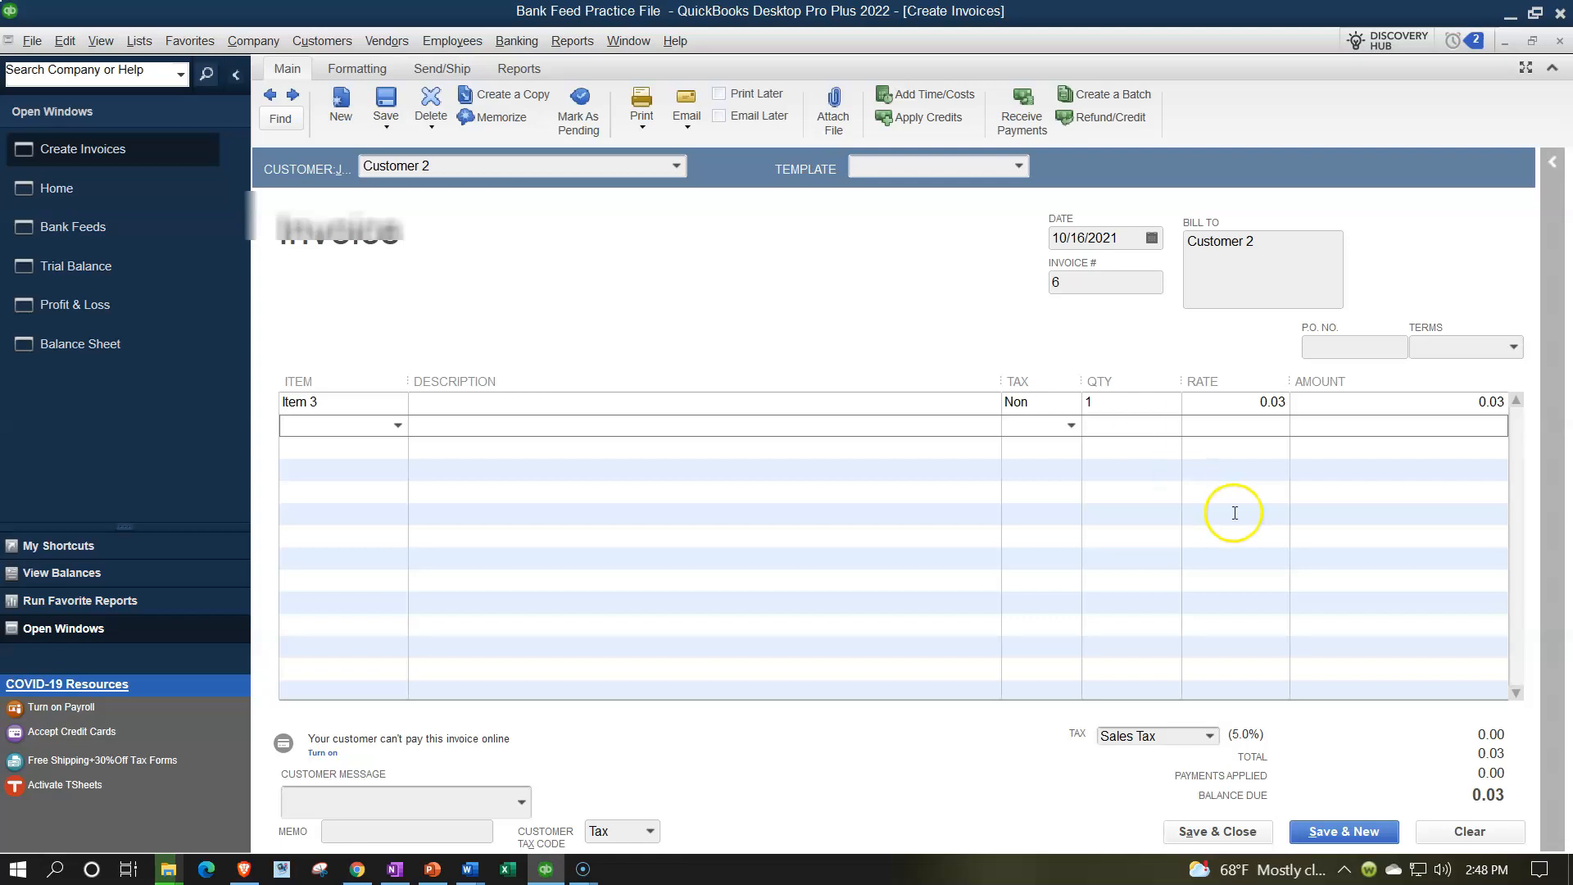
click(1264, 839)
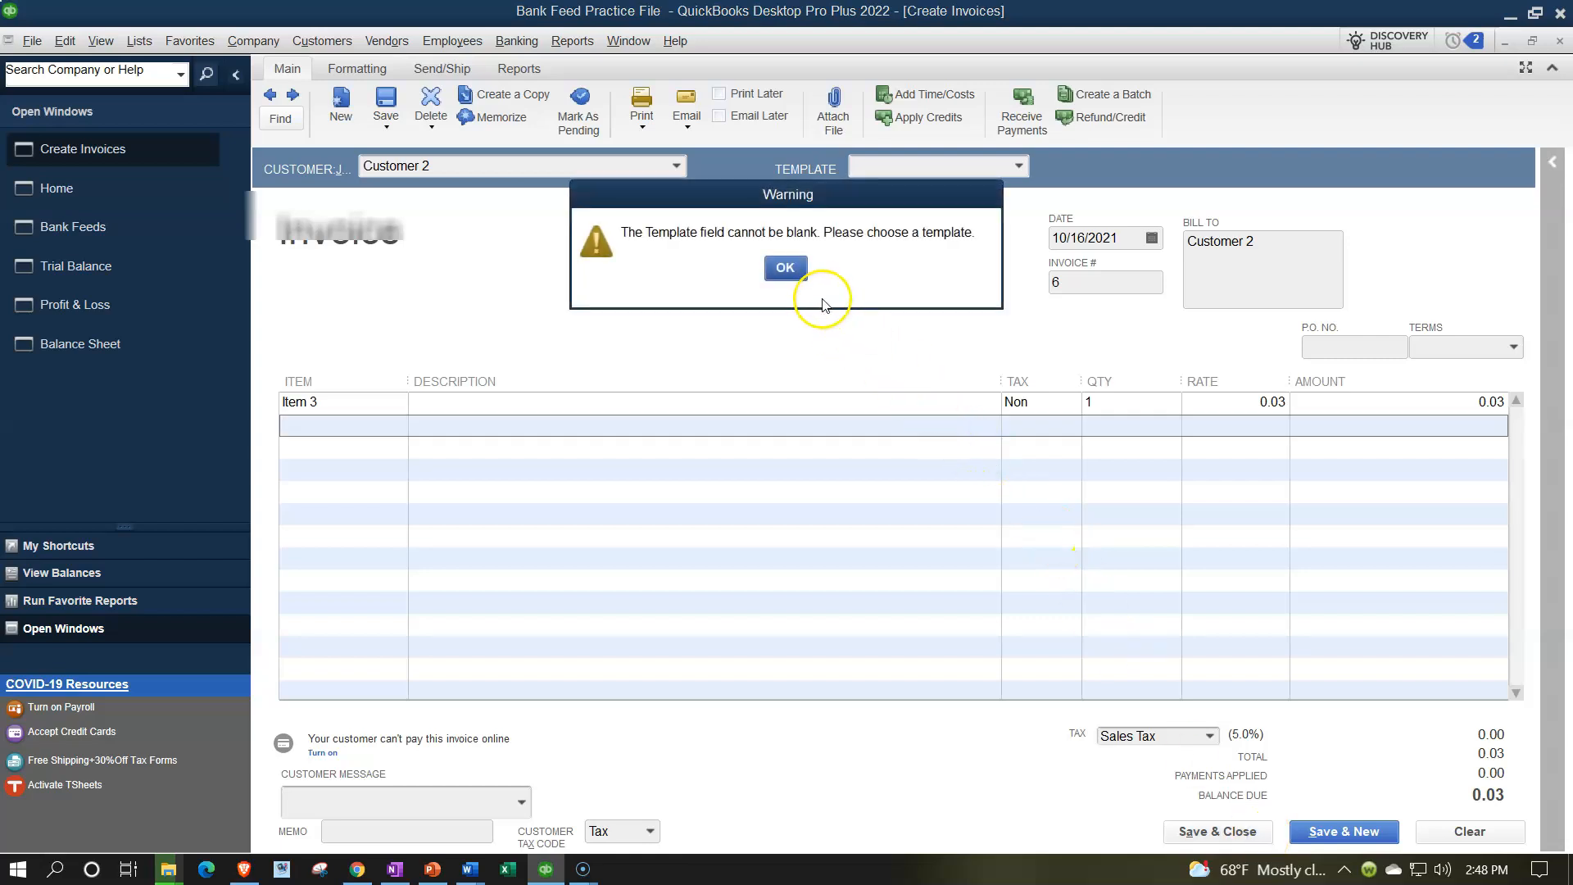
Dismiss the template warning, select Intuit Product Invoice, and Save & Close invoice 6.
click(785, 268)
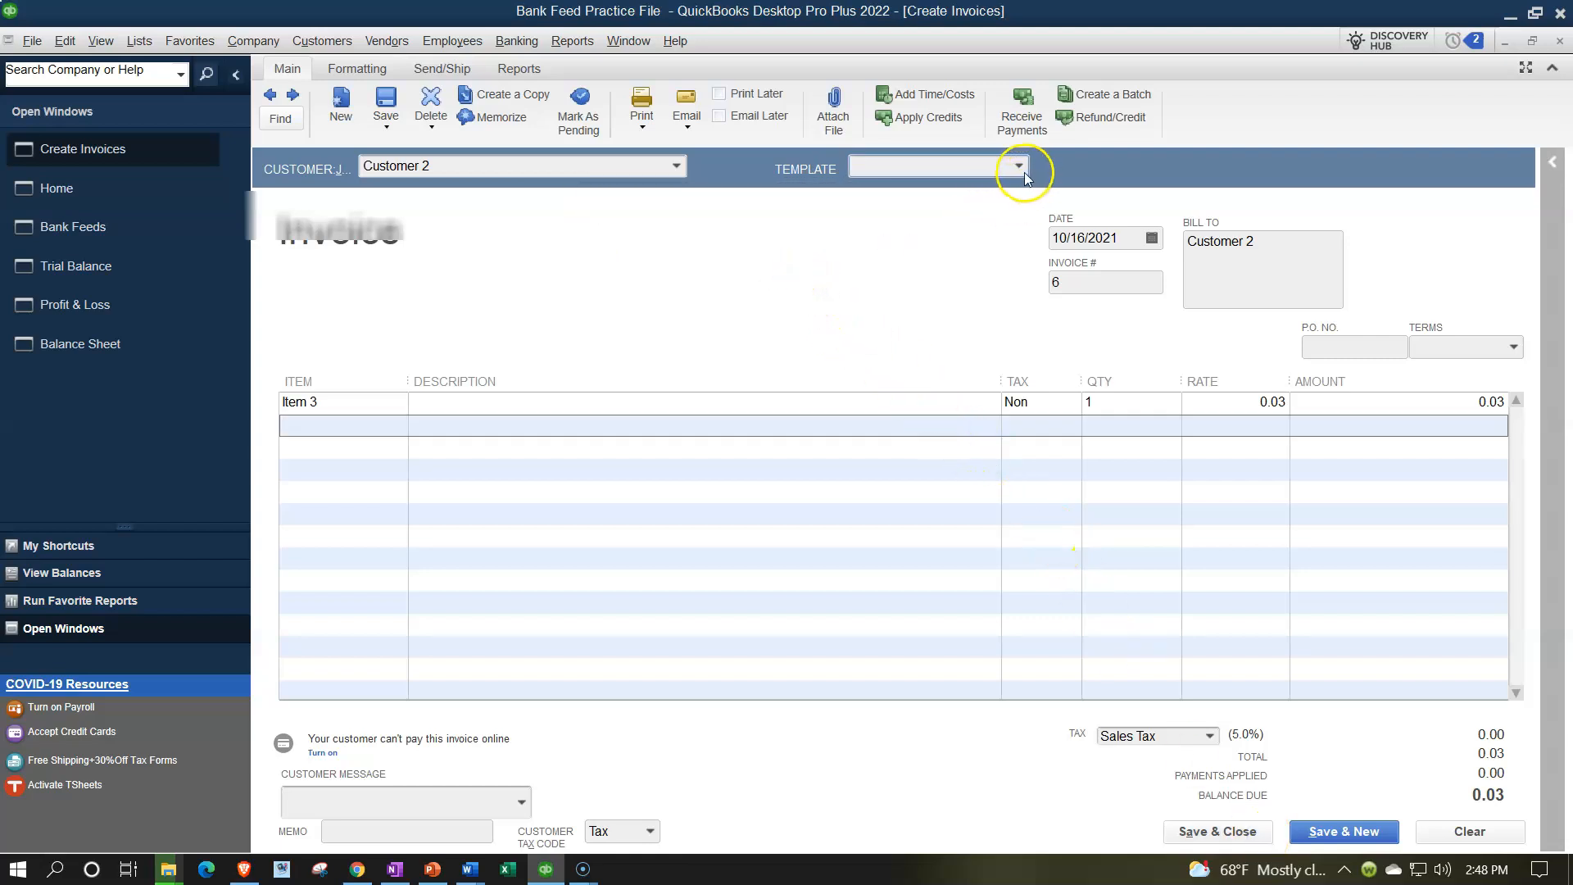
click(1020, 169)
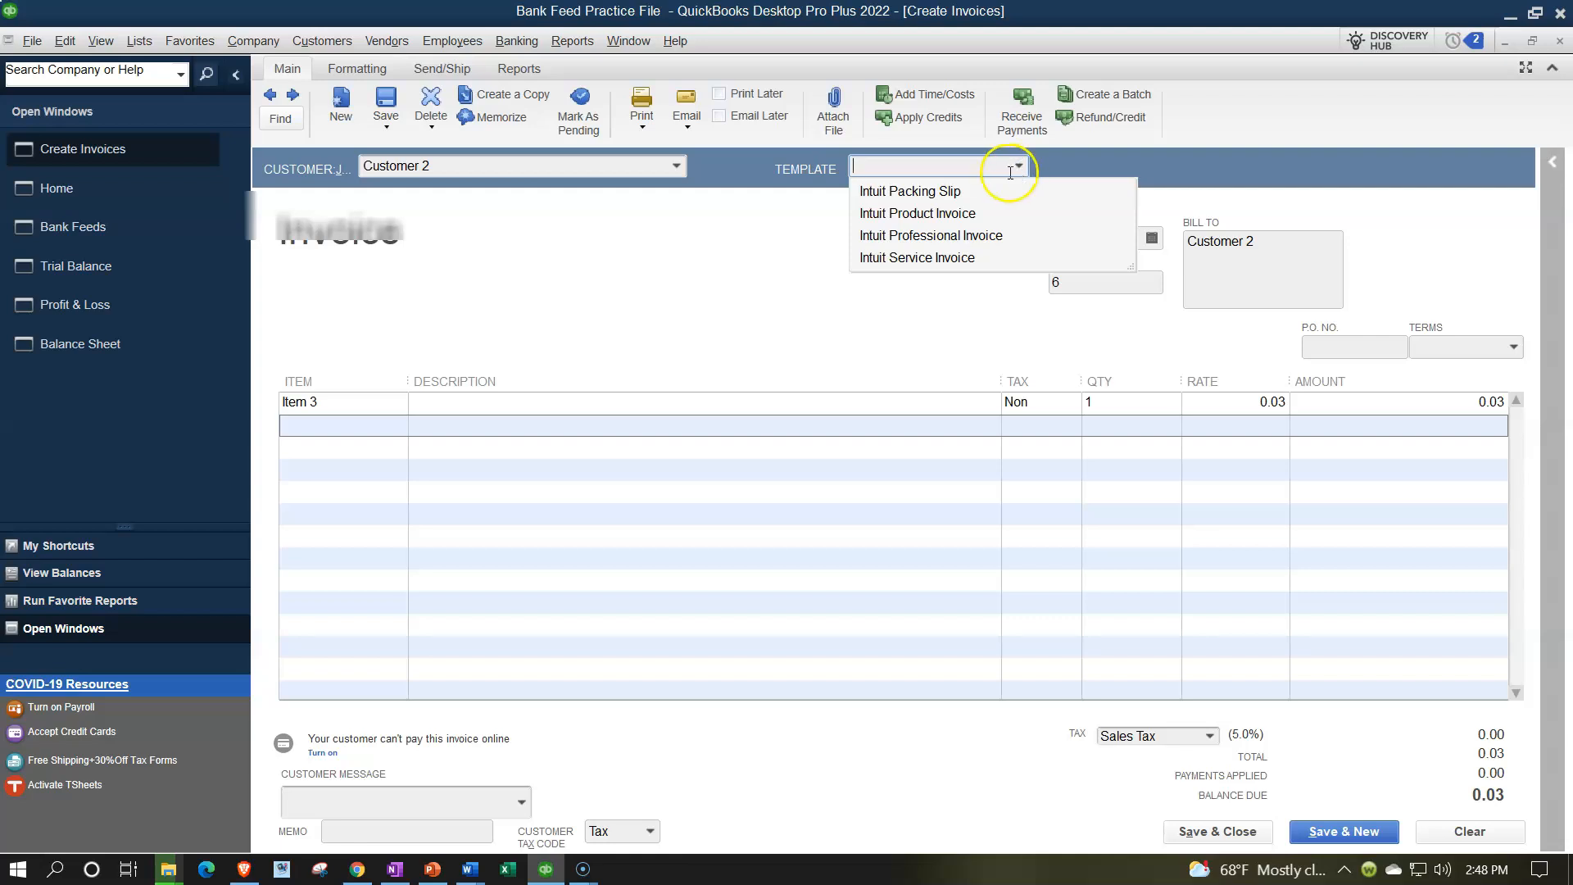
click(942, 213)
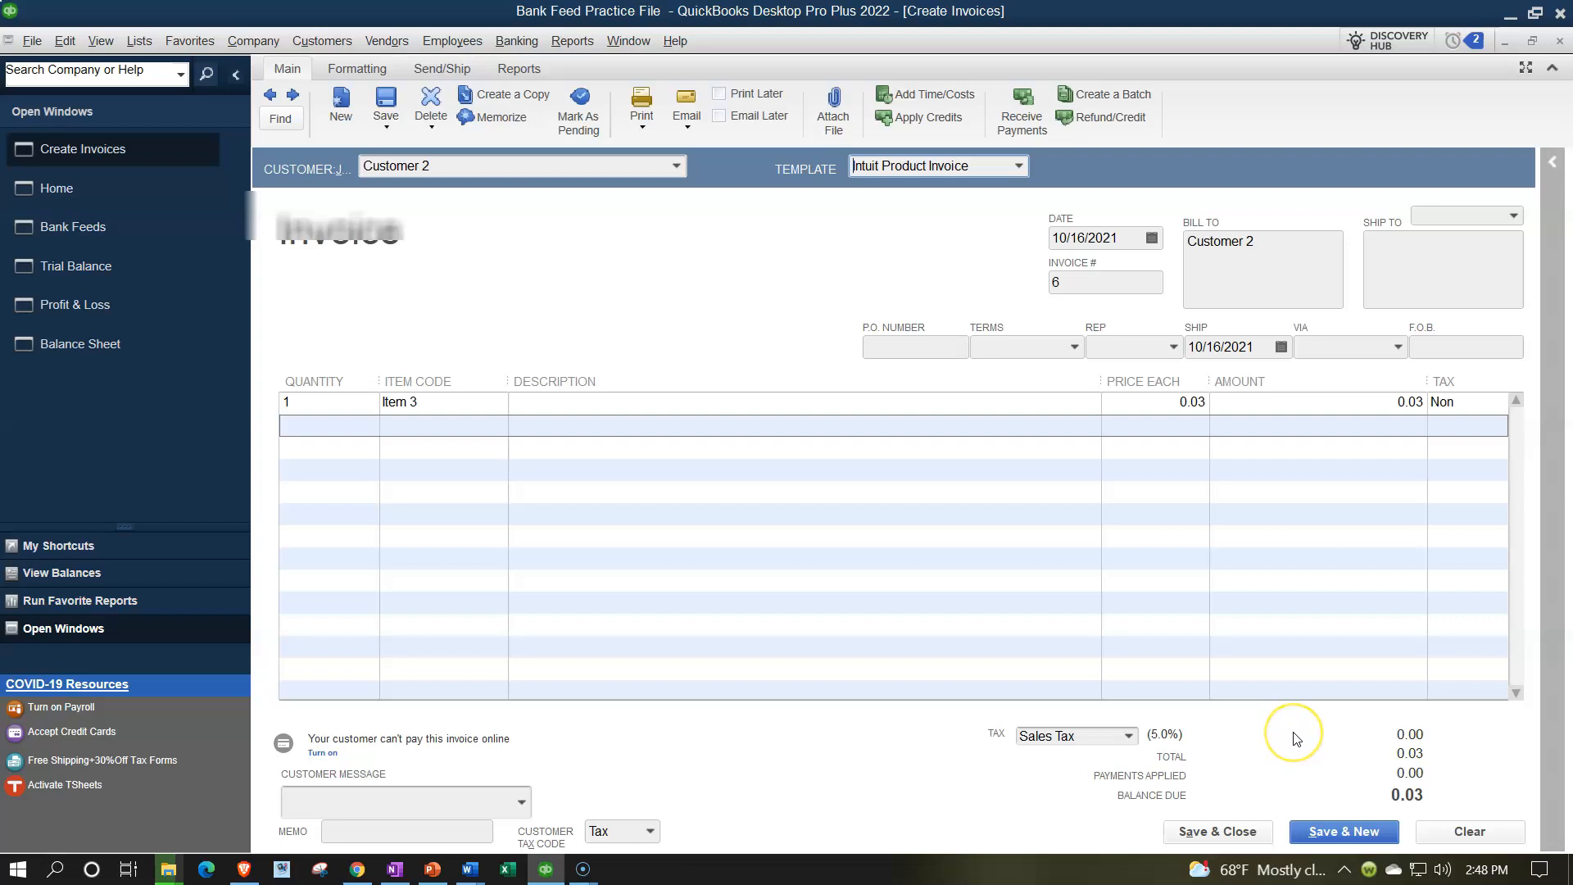
click(1249, 831)
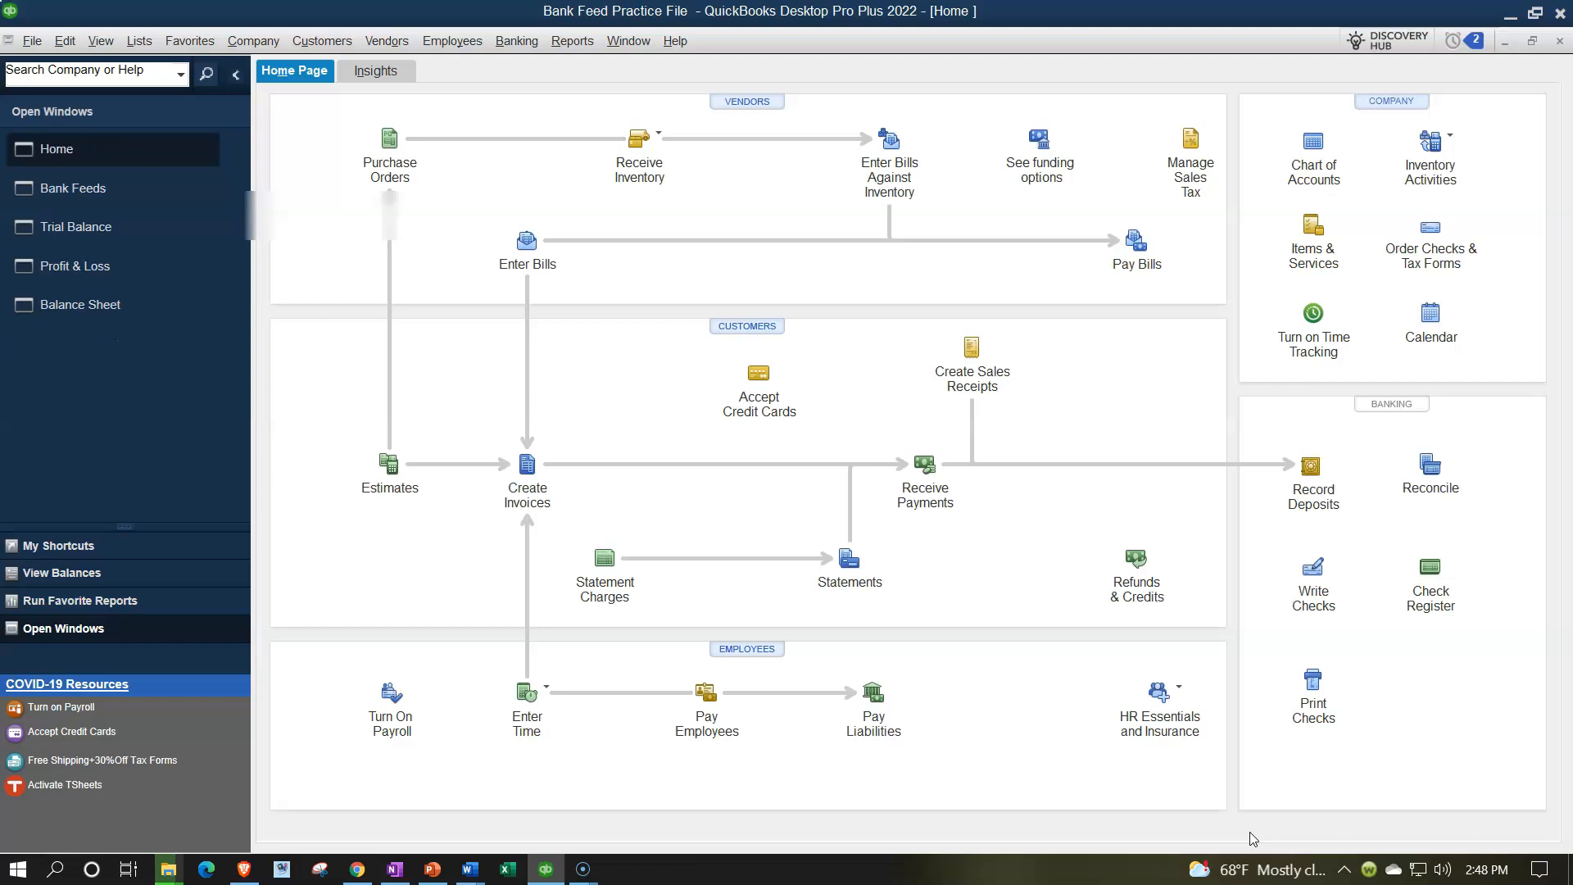
QuickZoom the Balance Sheet's Accounts Receivable to check the 60.09 detail.
click(141, 316)
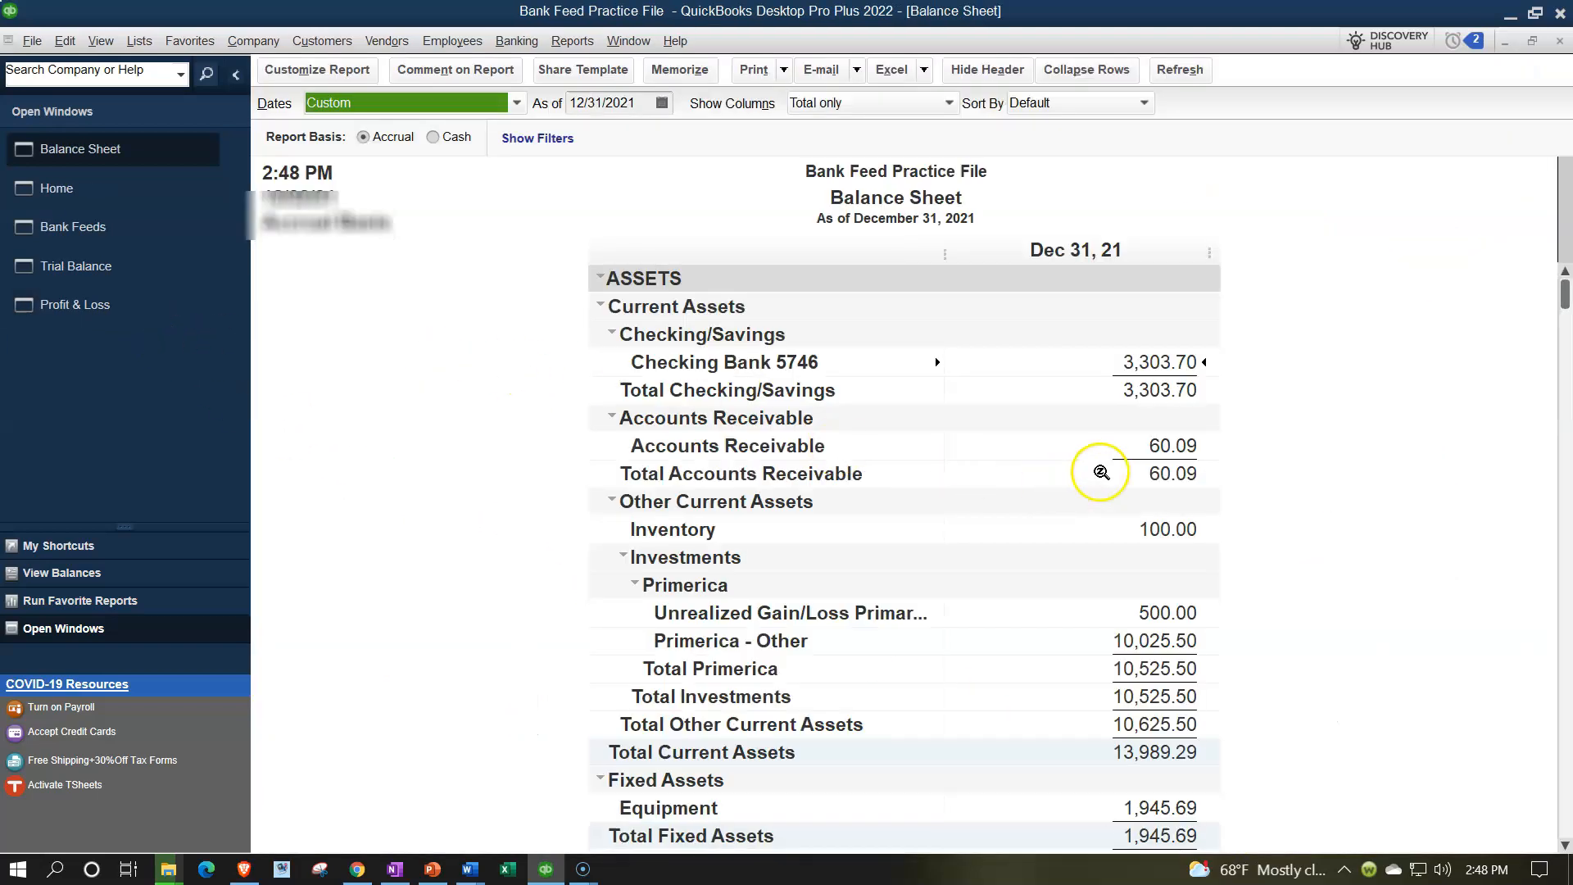
double_click(1170, 442)
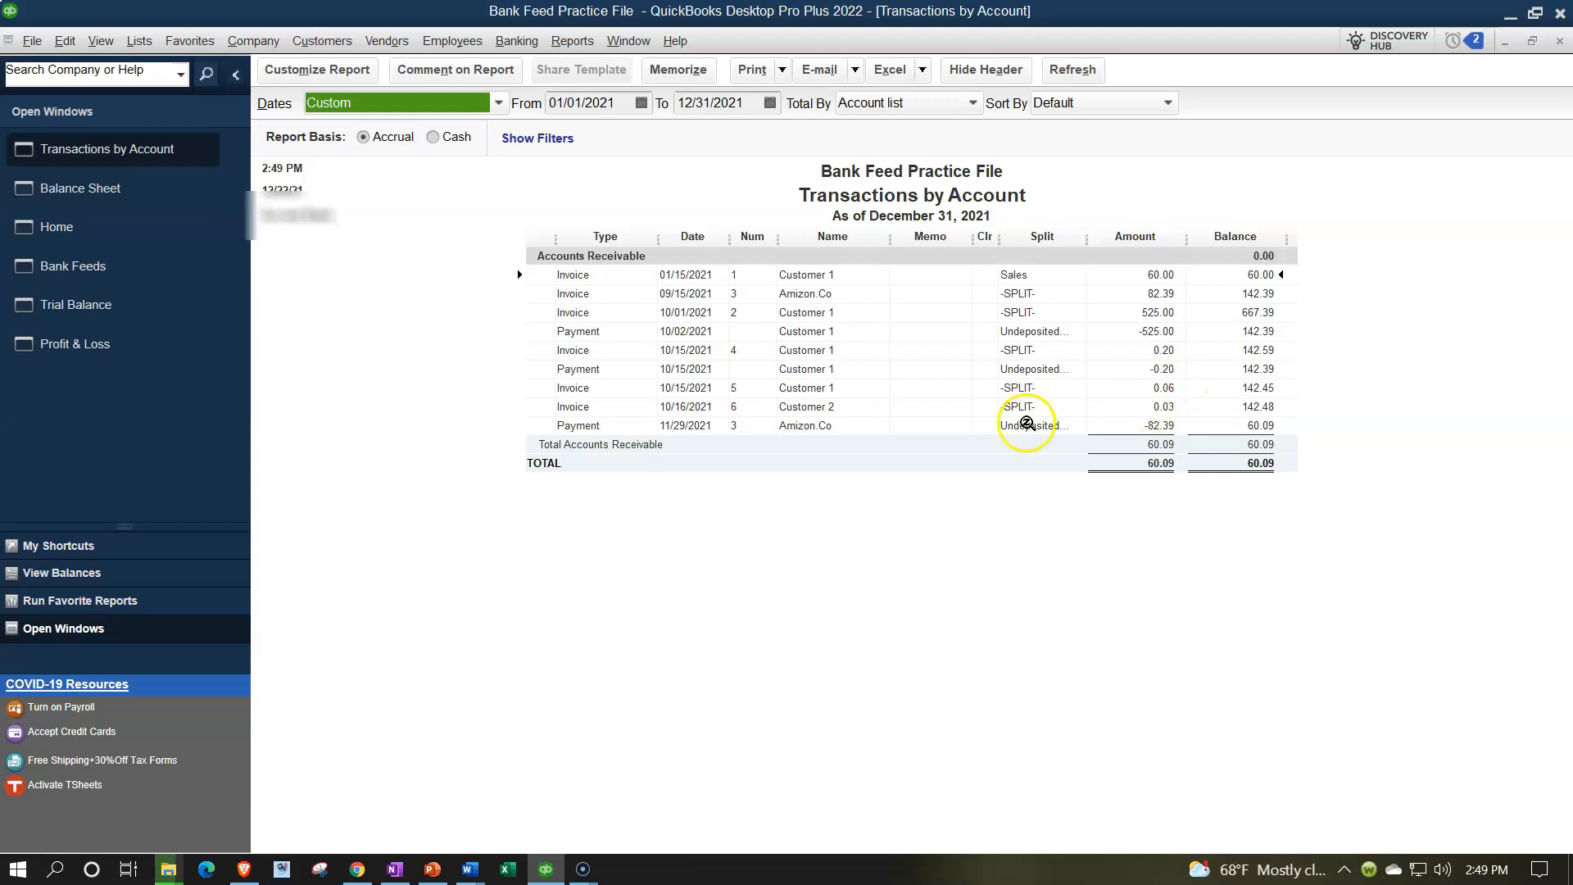
click(1559, 41)
QuickZoom Profit & Loss Sales to check the 1,142.68 detail, then return to the Balance Sheet.
click(184, 301)
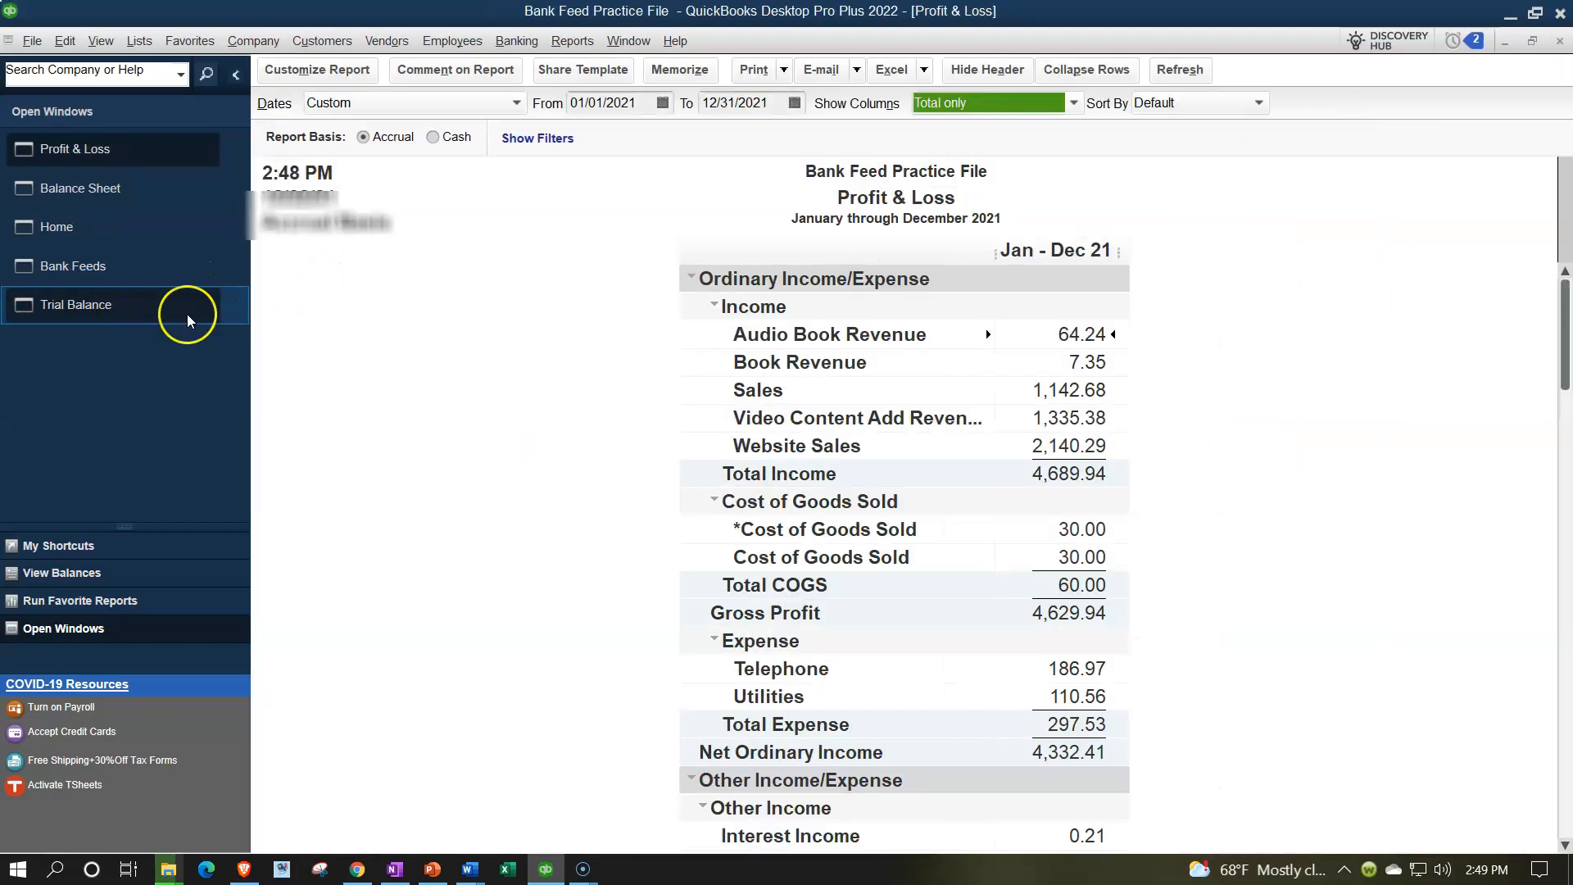
click(1069, 391)
double_click(1069, 391)
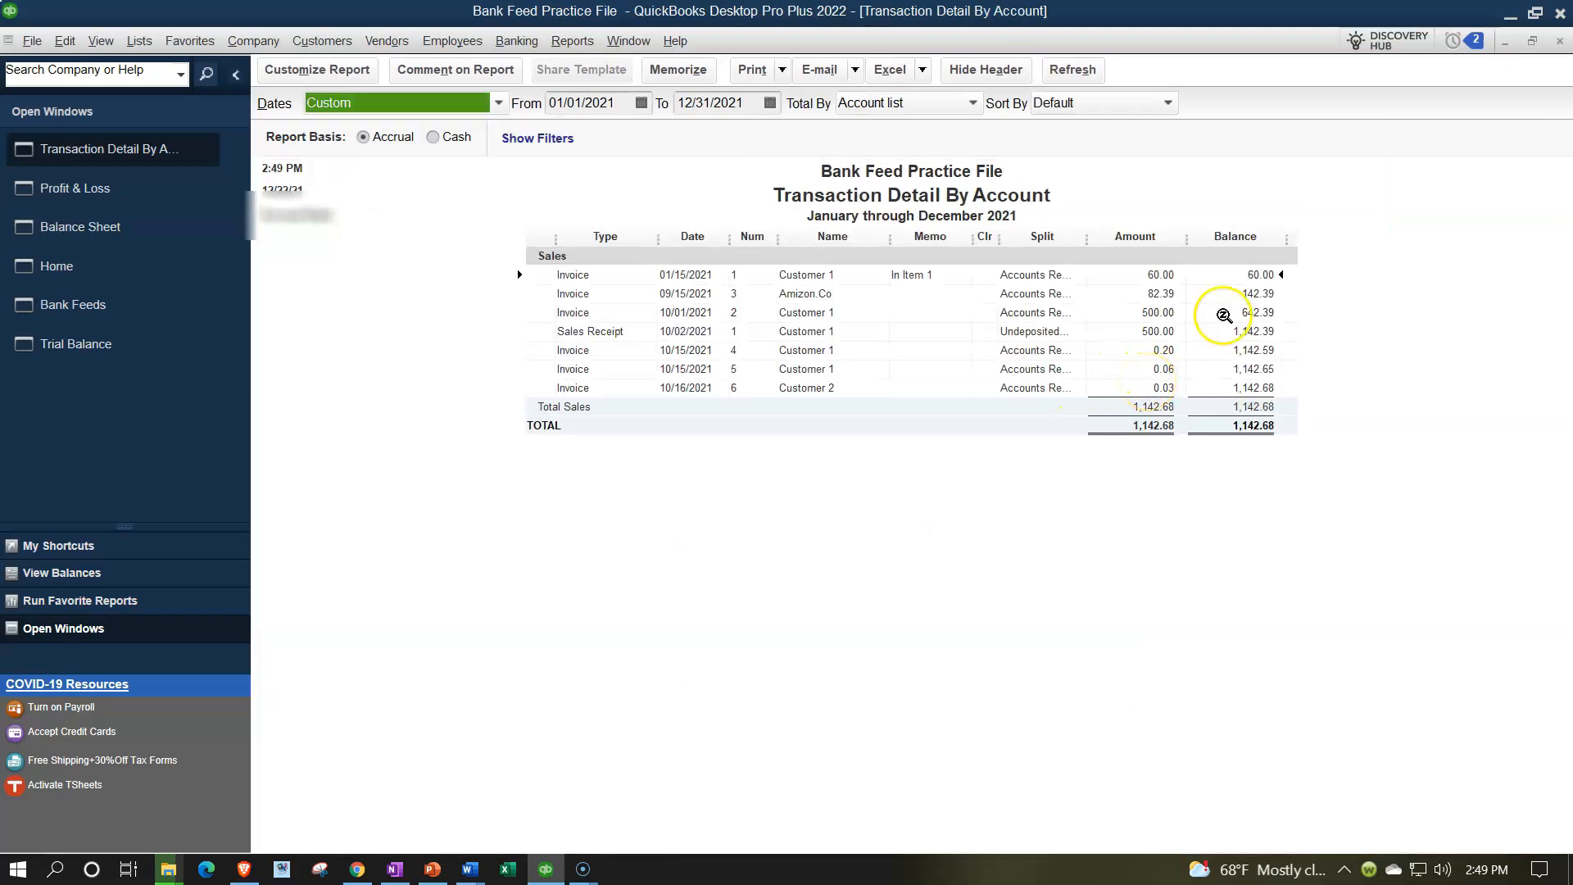
click(1557, 45)
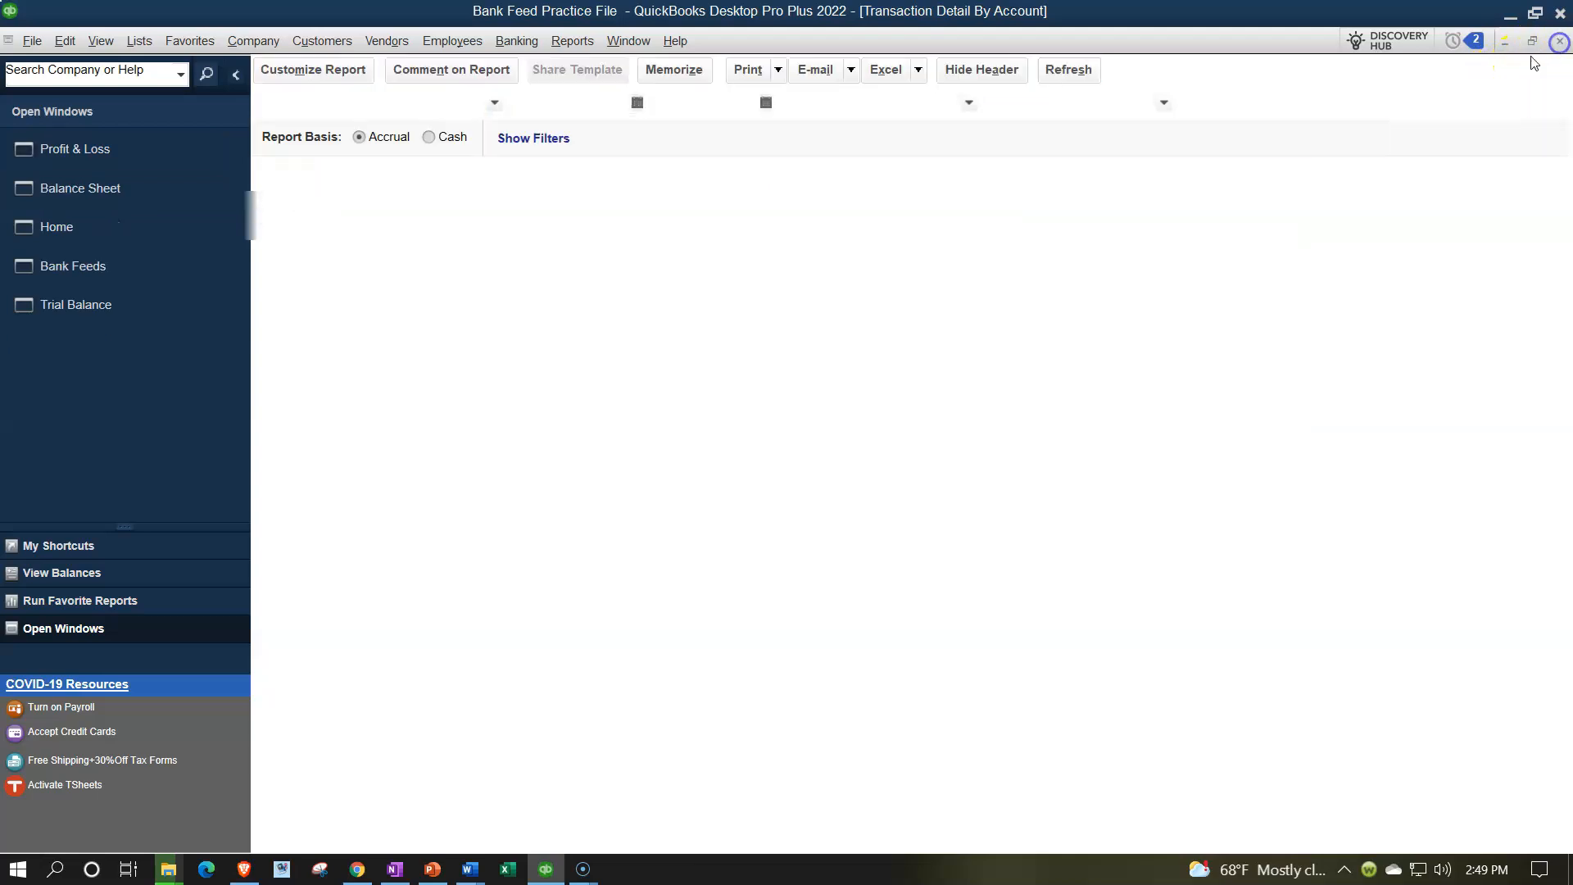
click(138, 190)
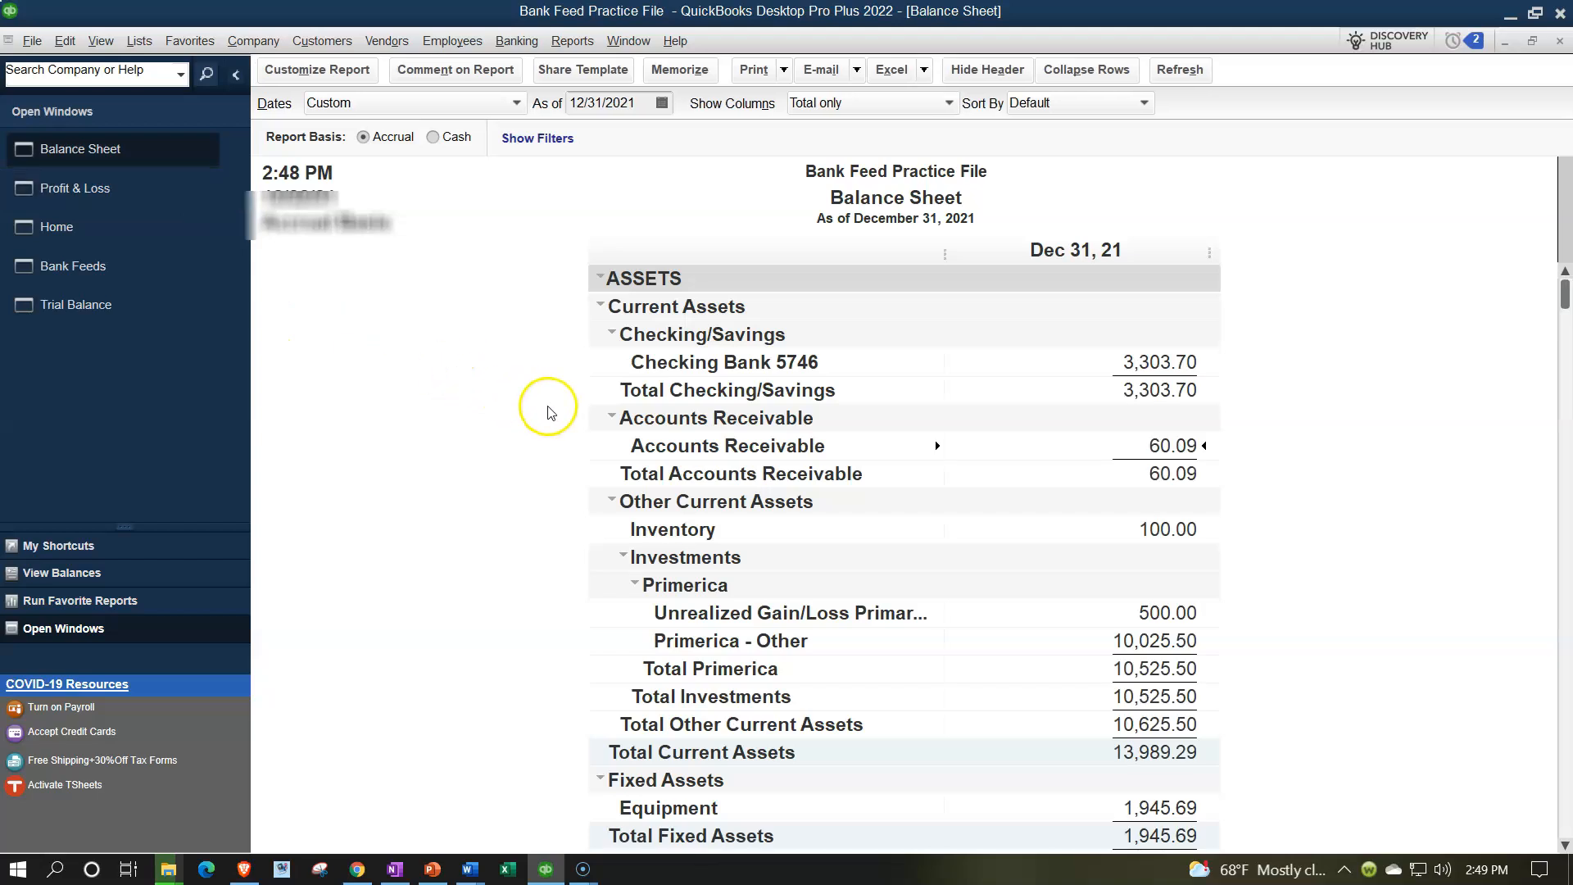
click(328, 42)
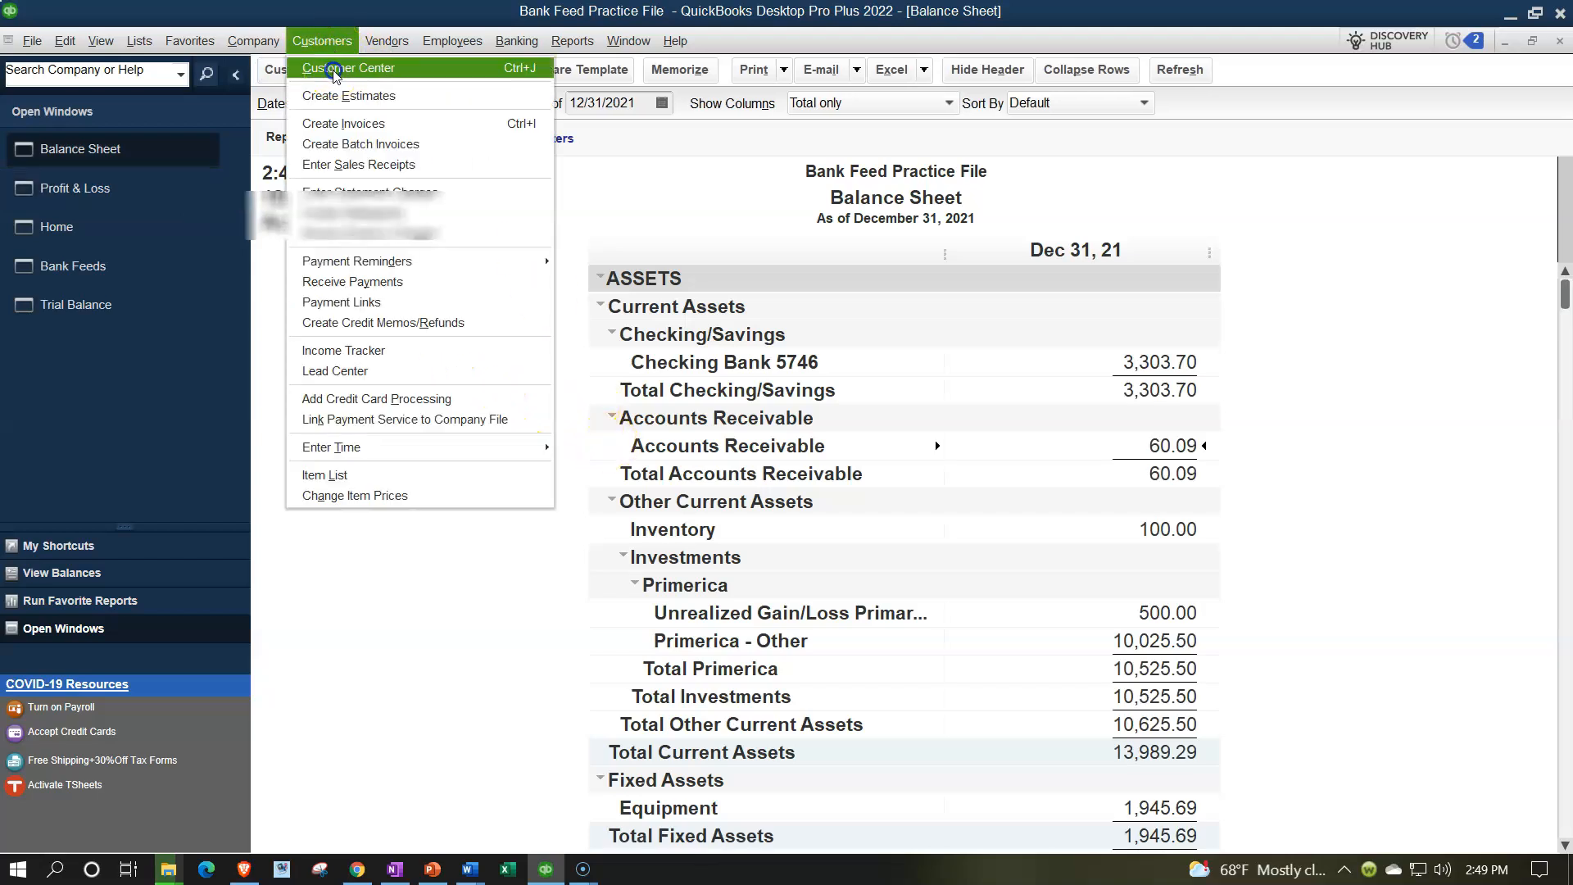
Review Customer 1's and Customer 2's transactions in the Customer Center.
click(331, 67)
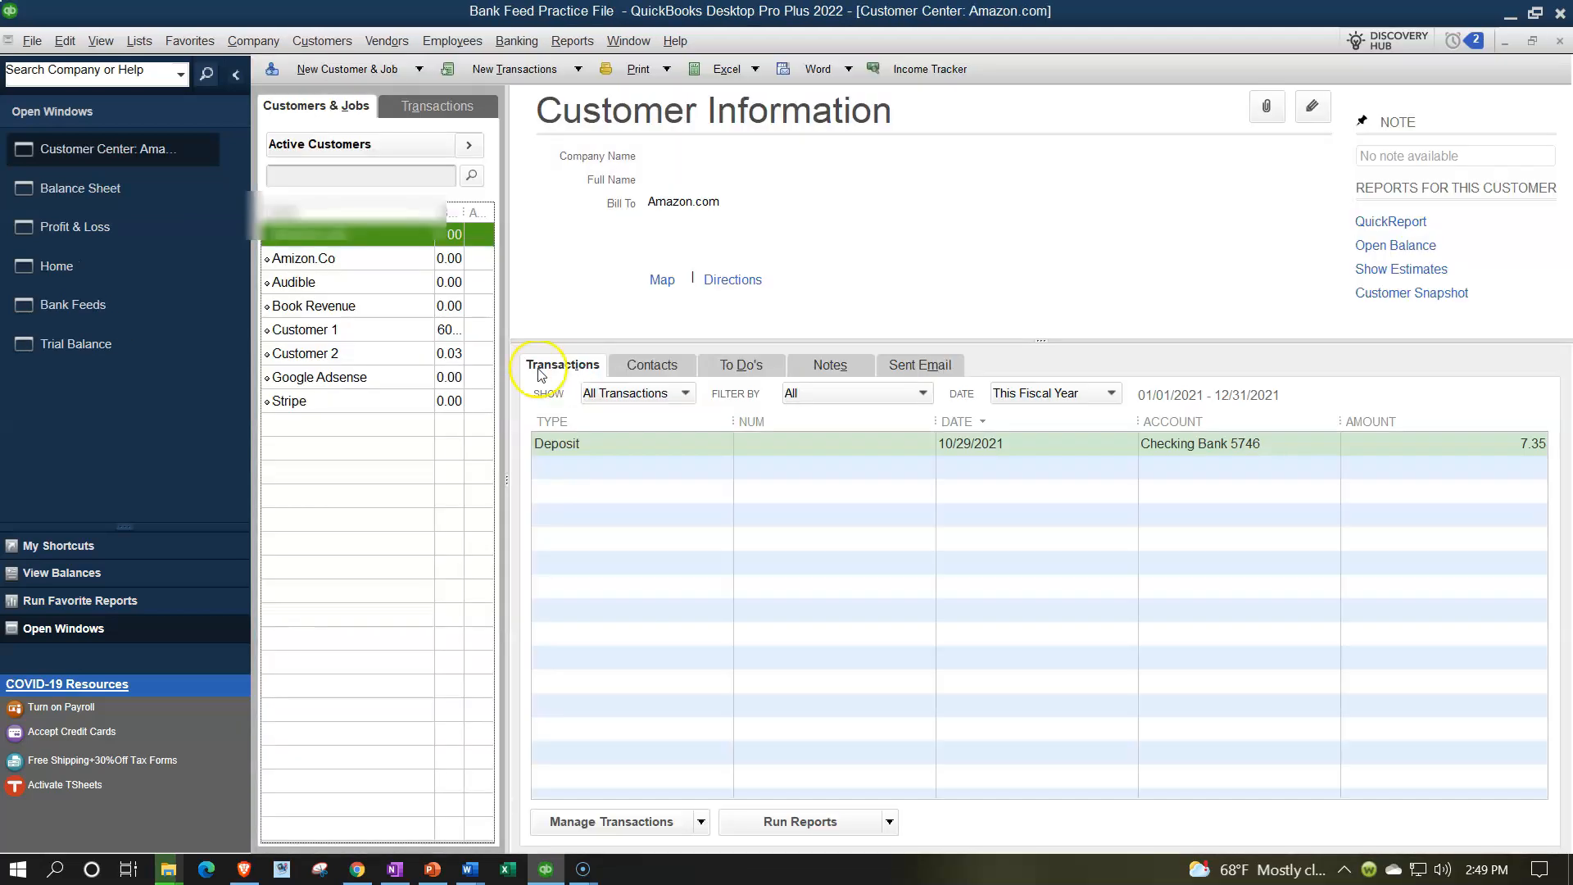
click(345, 327)
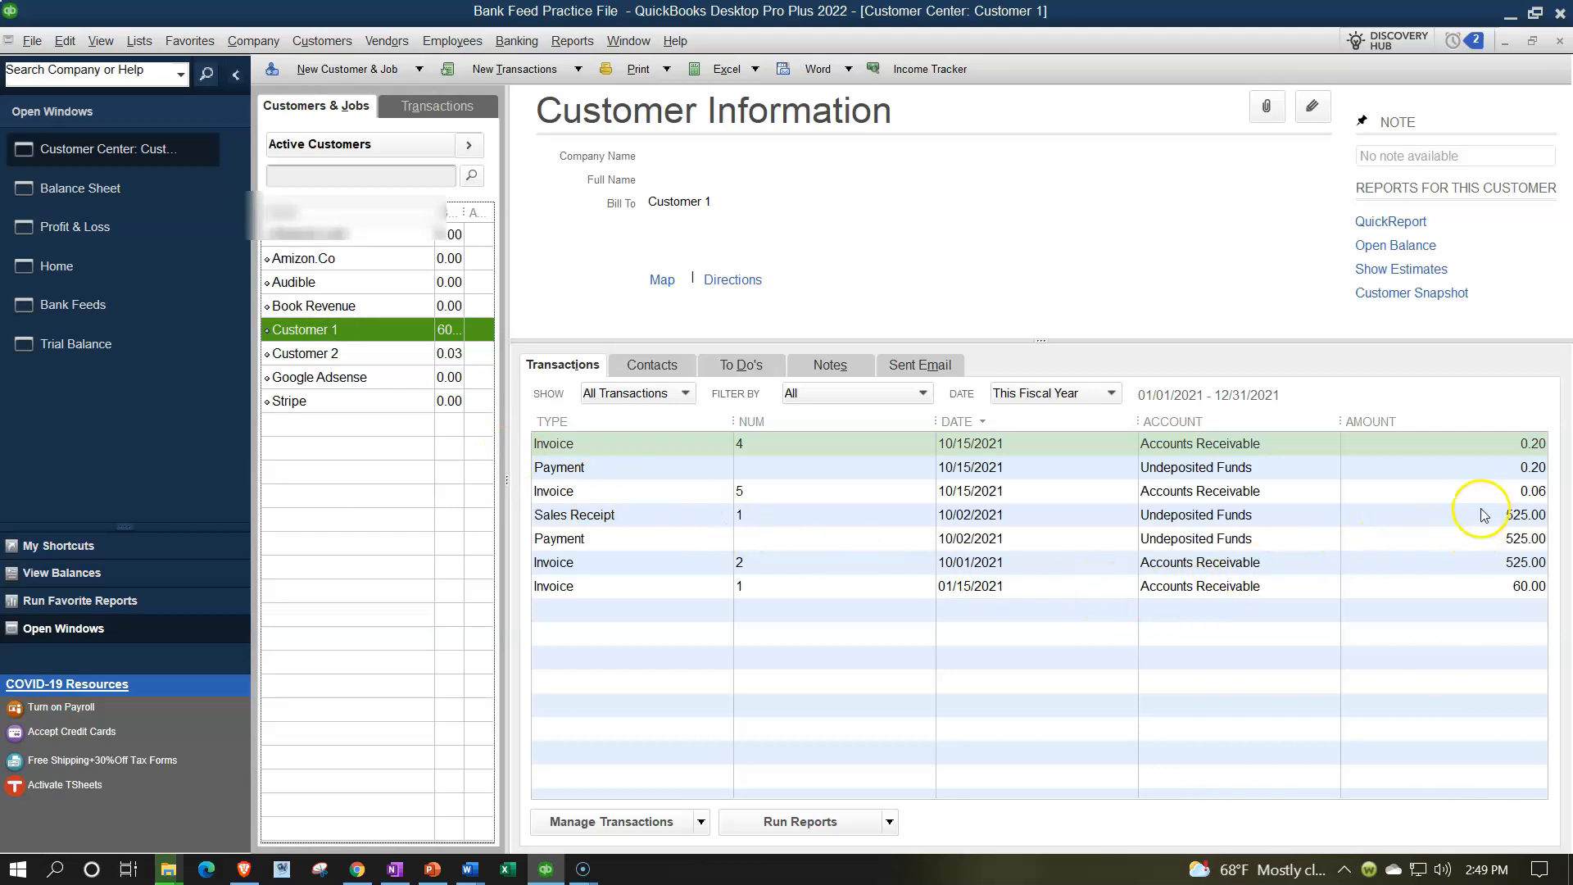
click(295, 359)
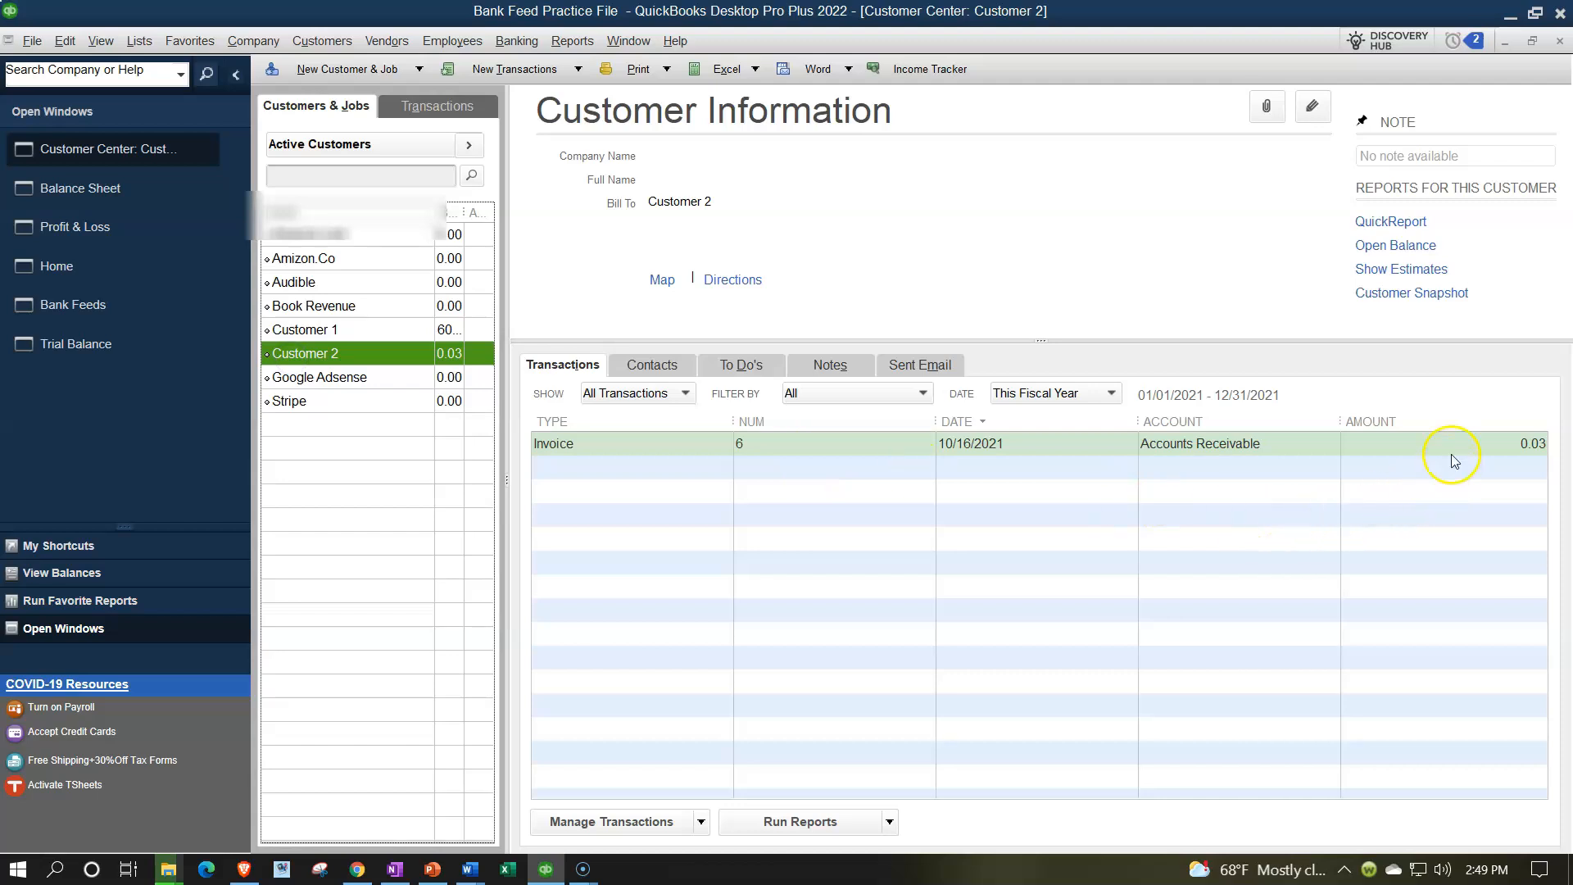
Run the Customer Balance Detail report totalling 60.09, then go back to Home.
click(573, 43)
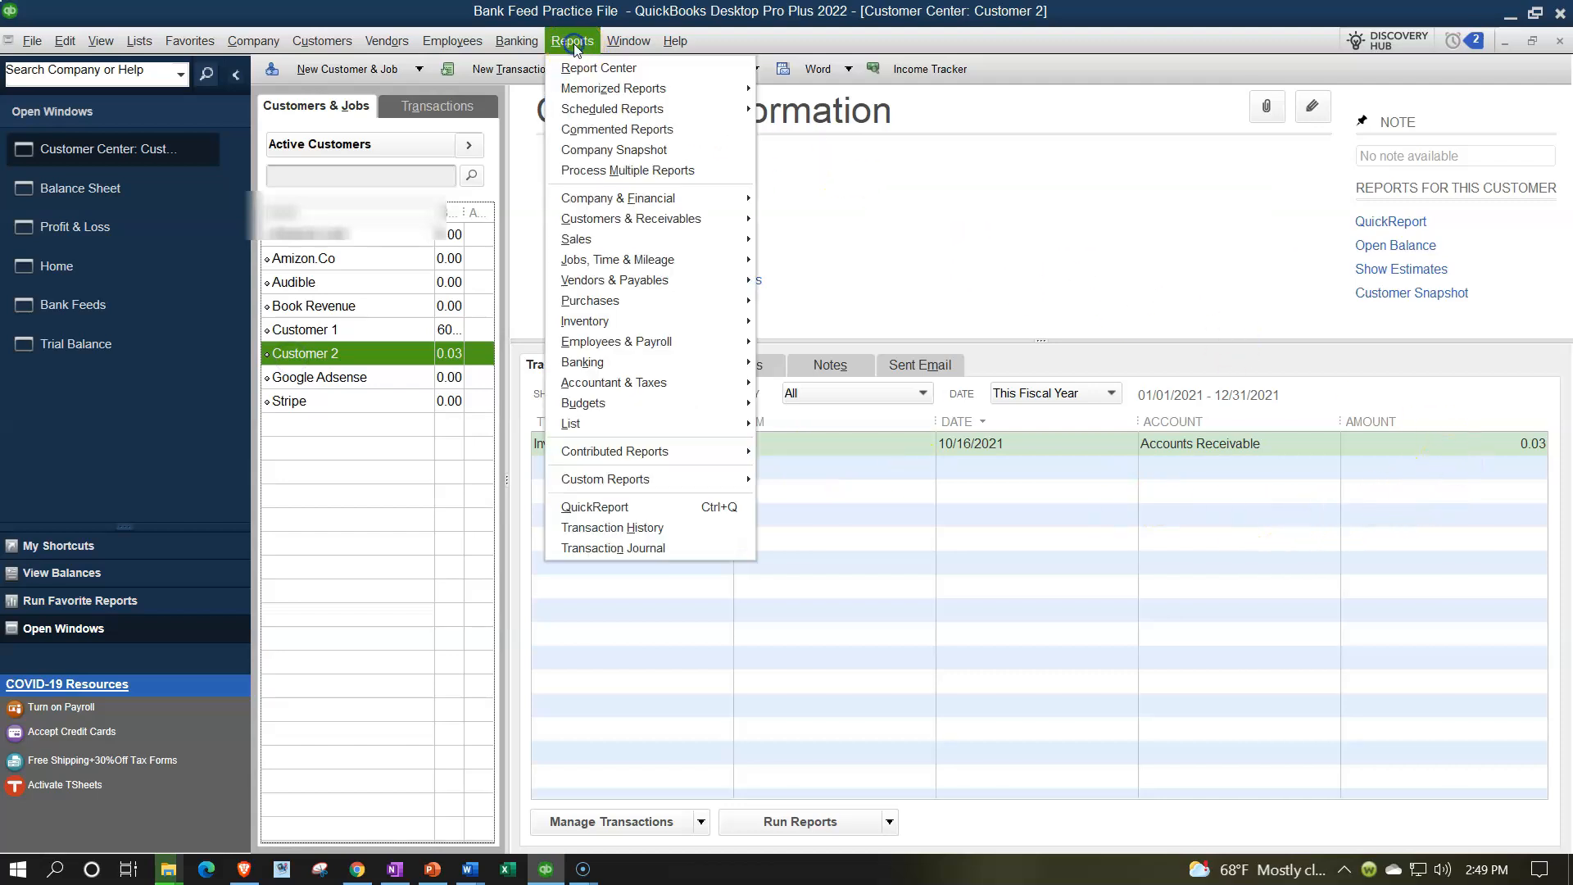
mouse_move(662, 223)
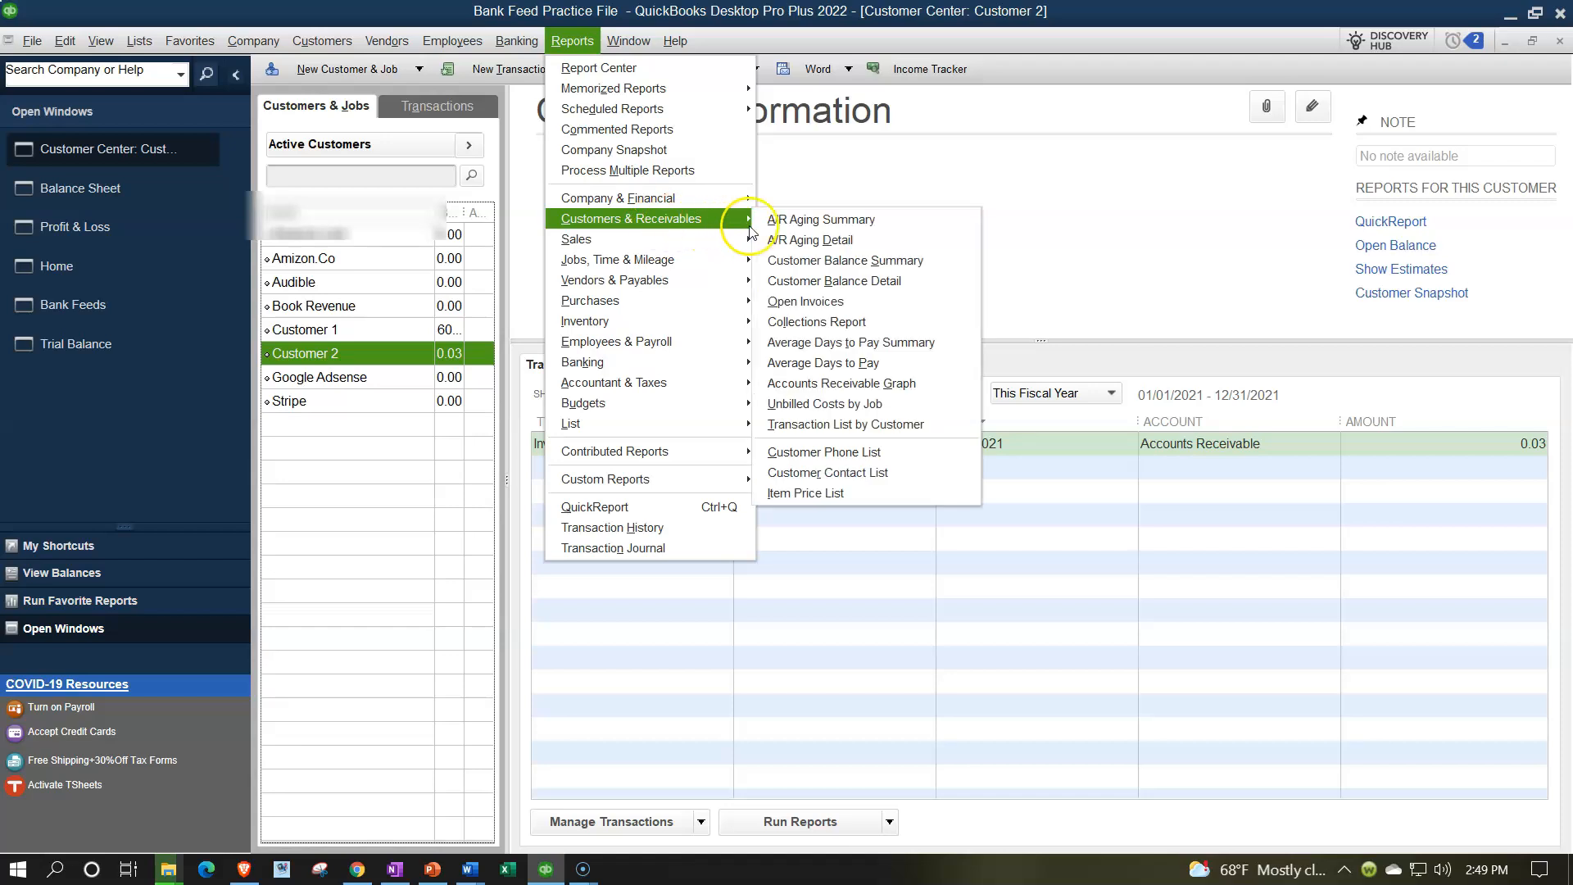
click(821, 280)
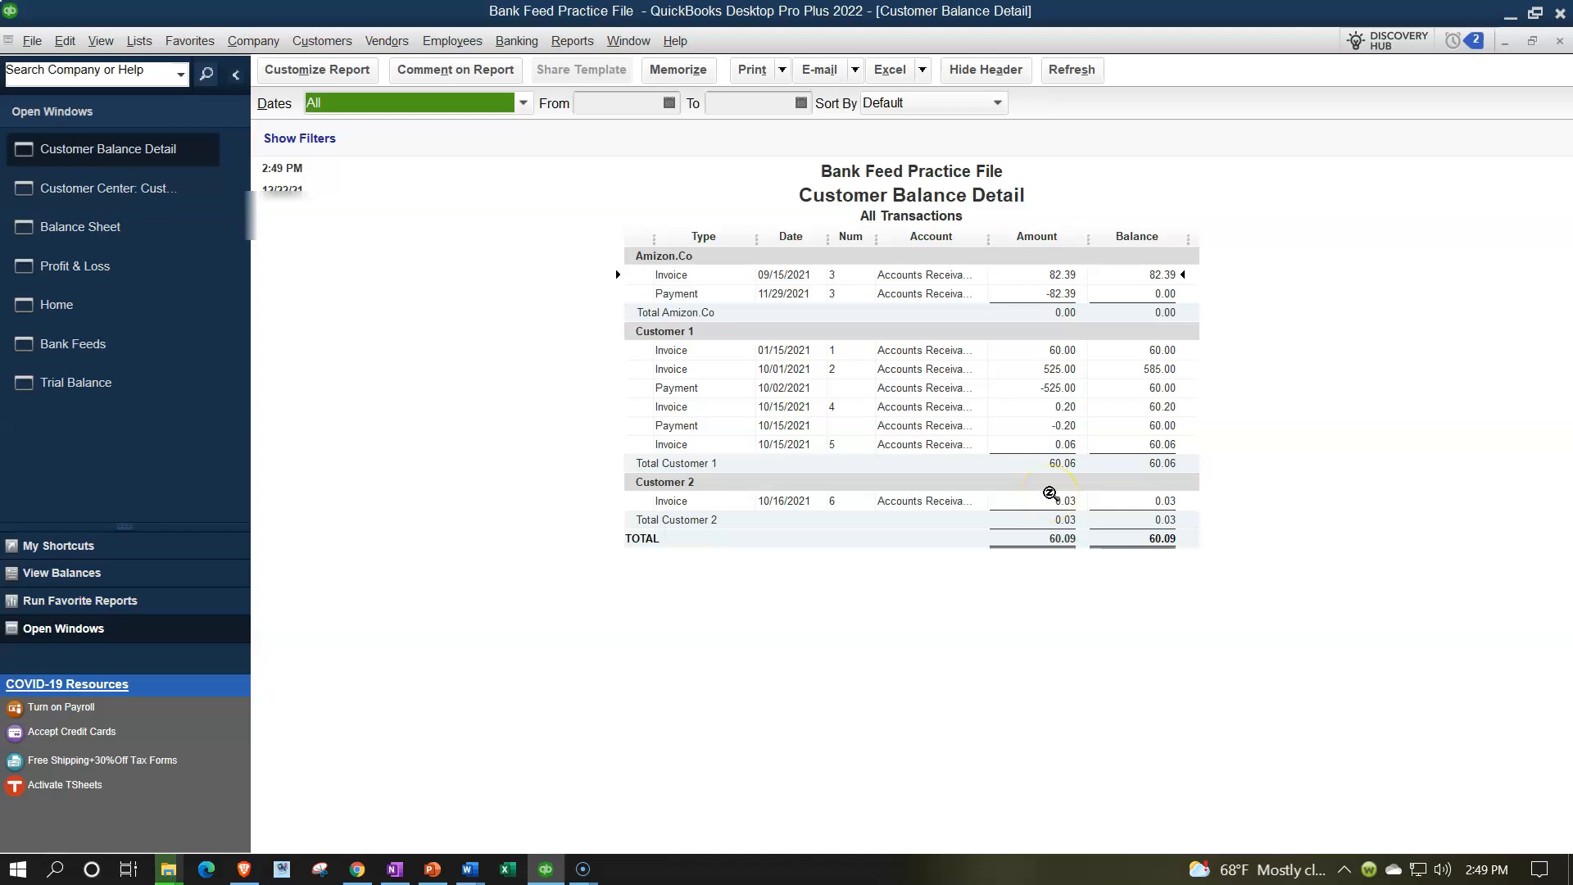
click(54, 304)
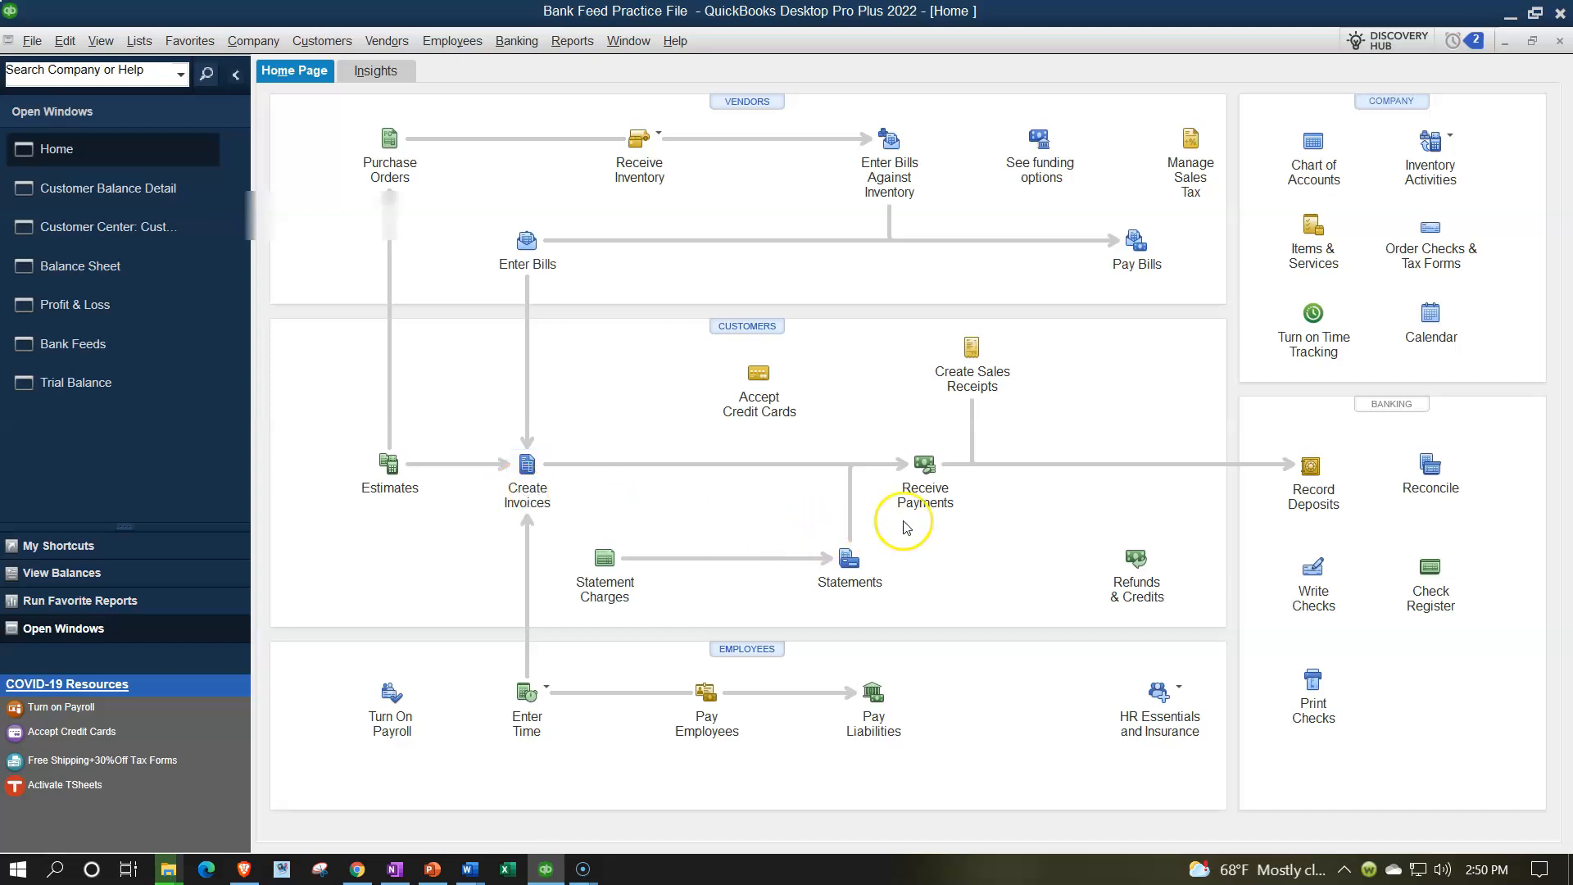
Start a payment from Customer 1 and apply it to invoice 5, keeping auto-calculation on.
click(922, 465)
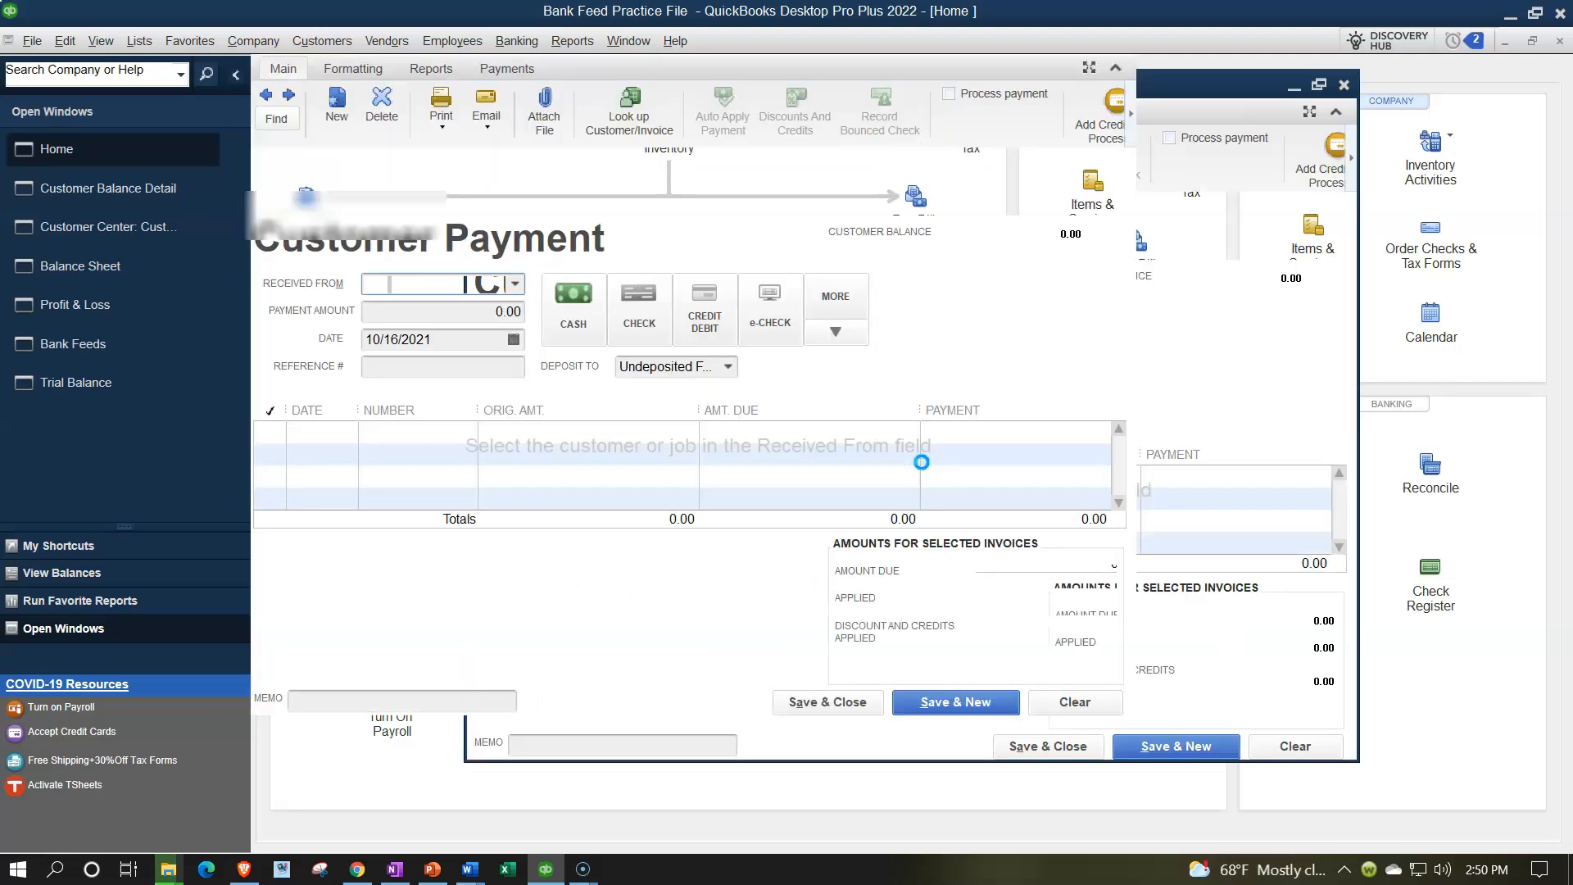
click(924, 465)
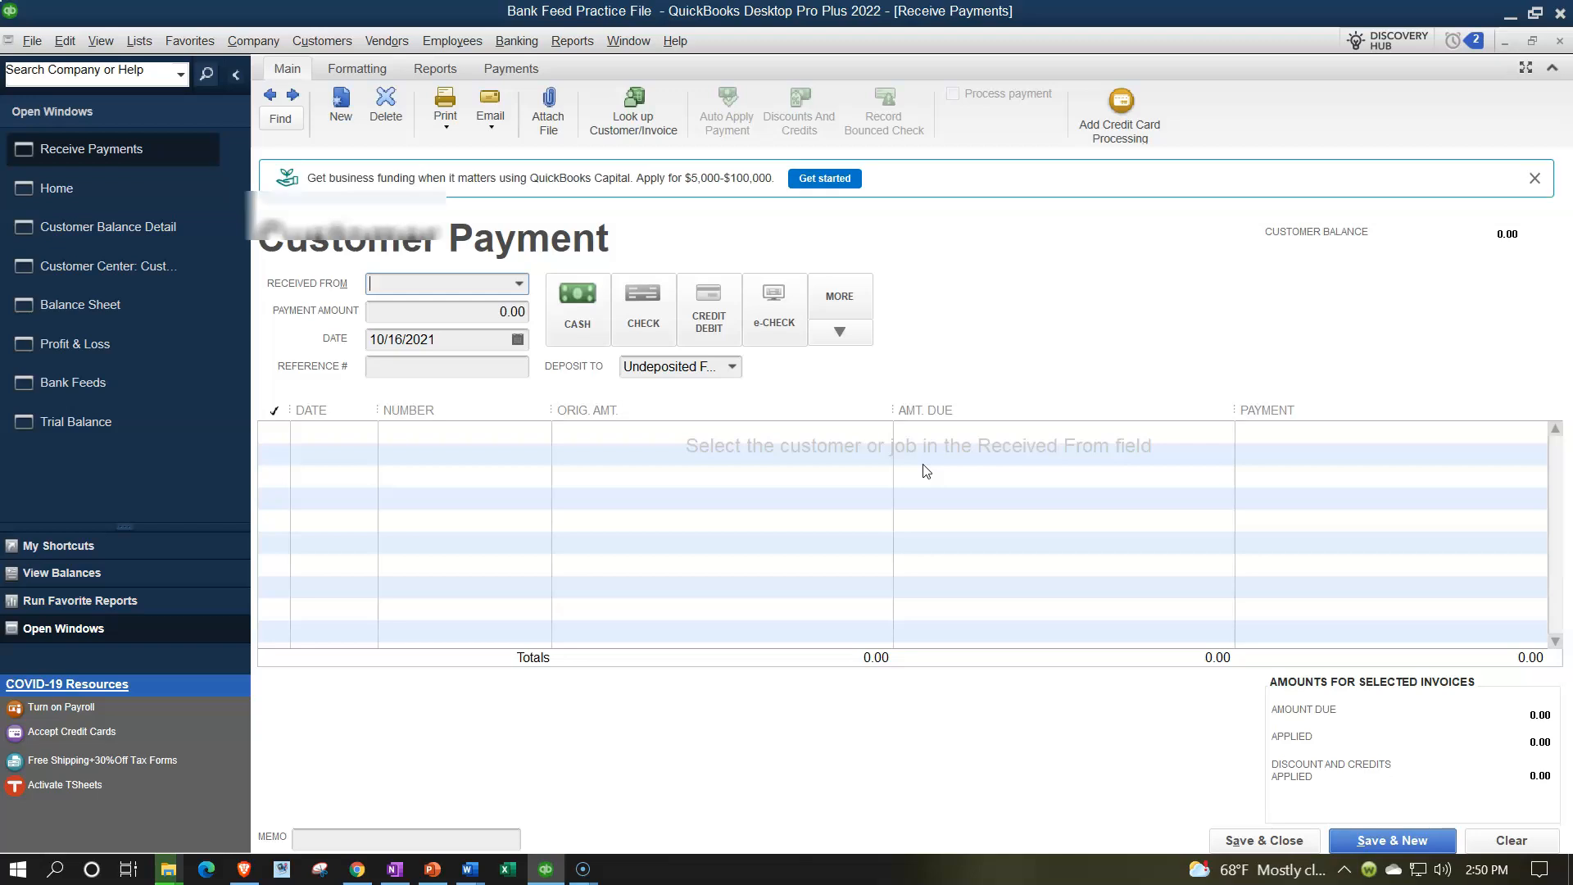
click(517, 285)
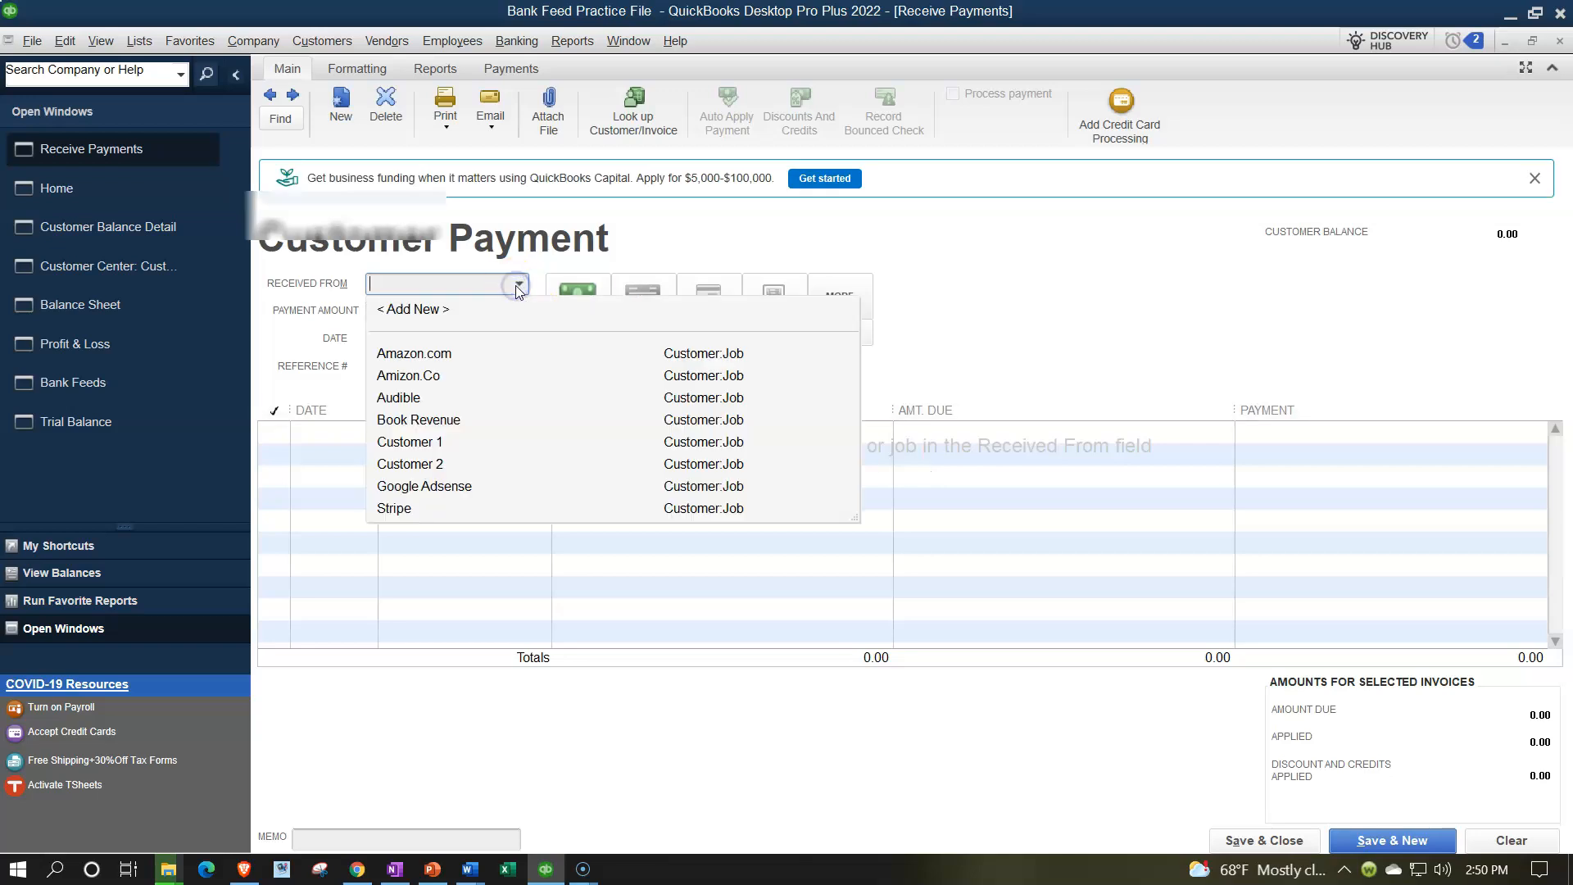
click(430, 442)
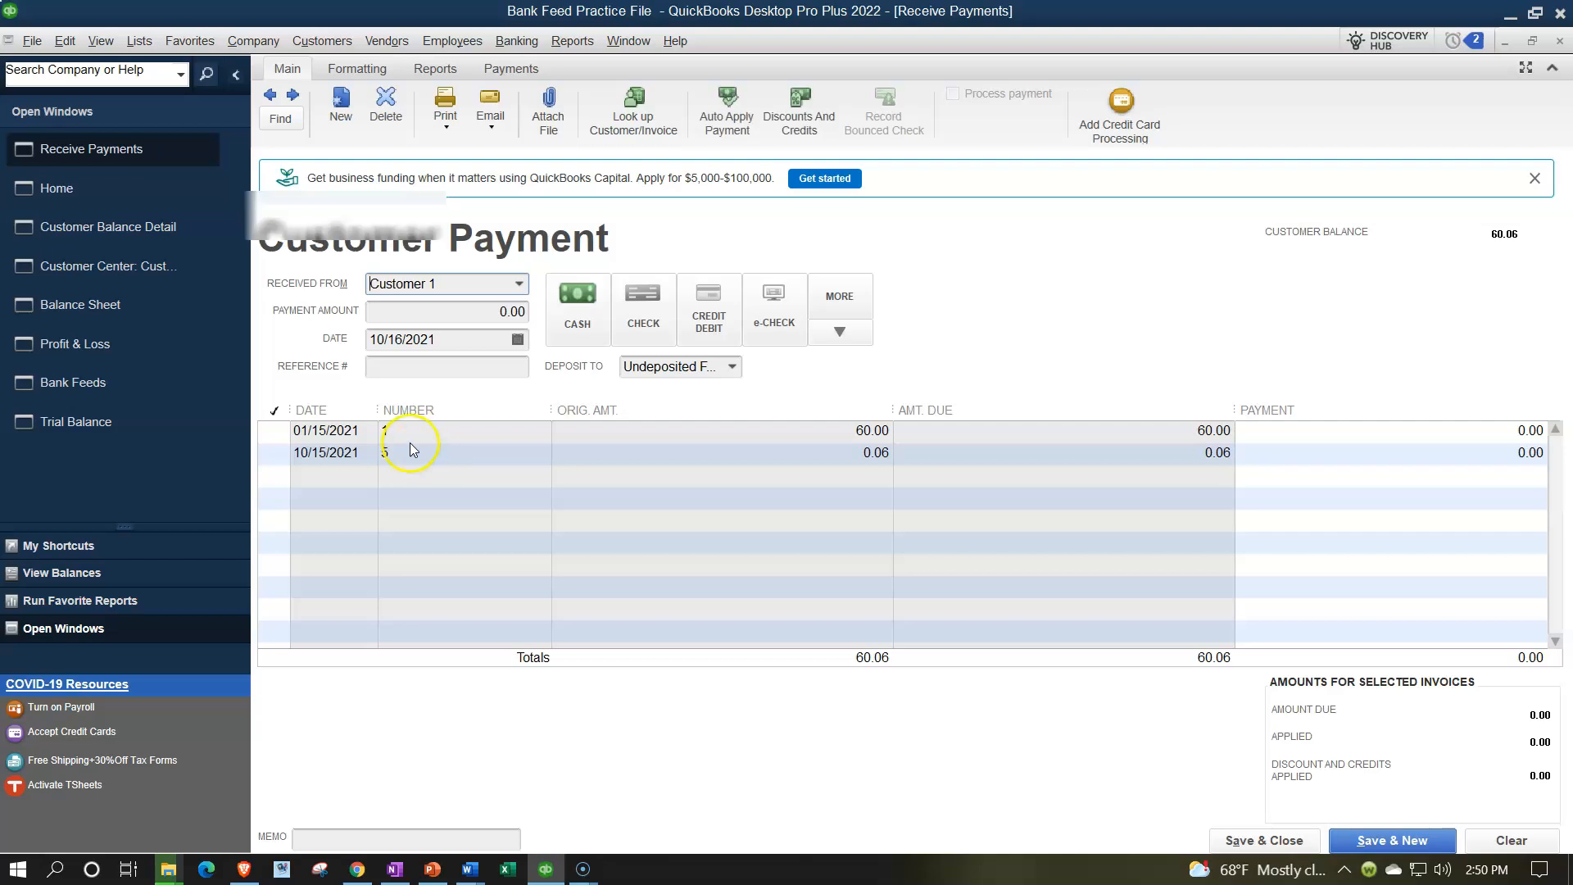
click(293, 455)
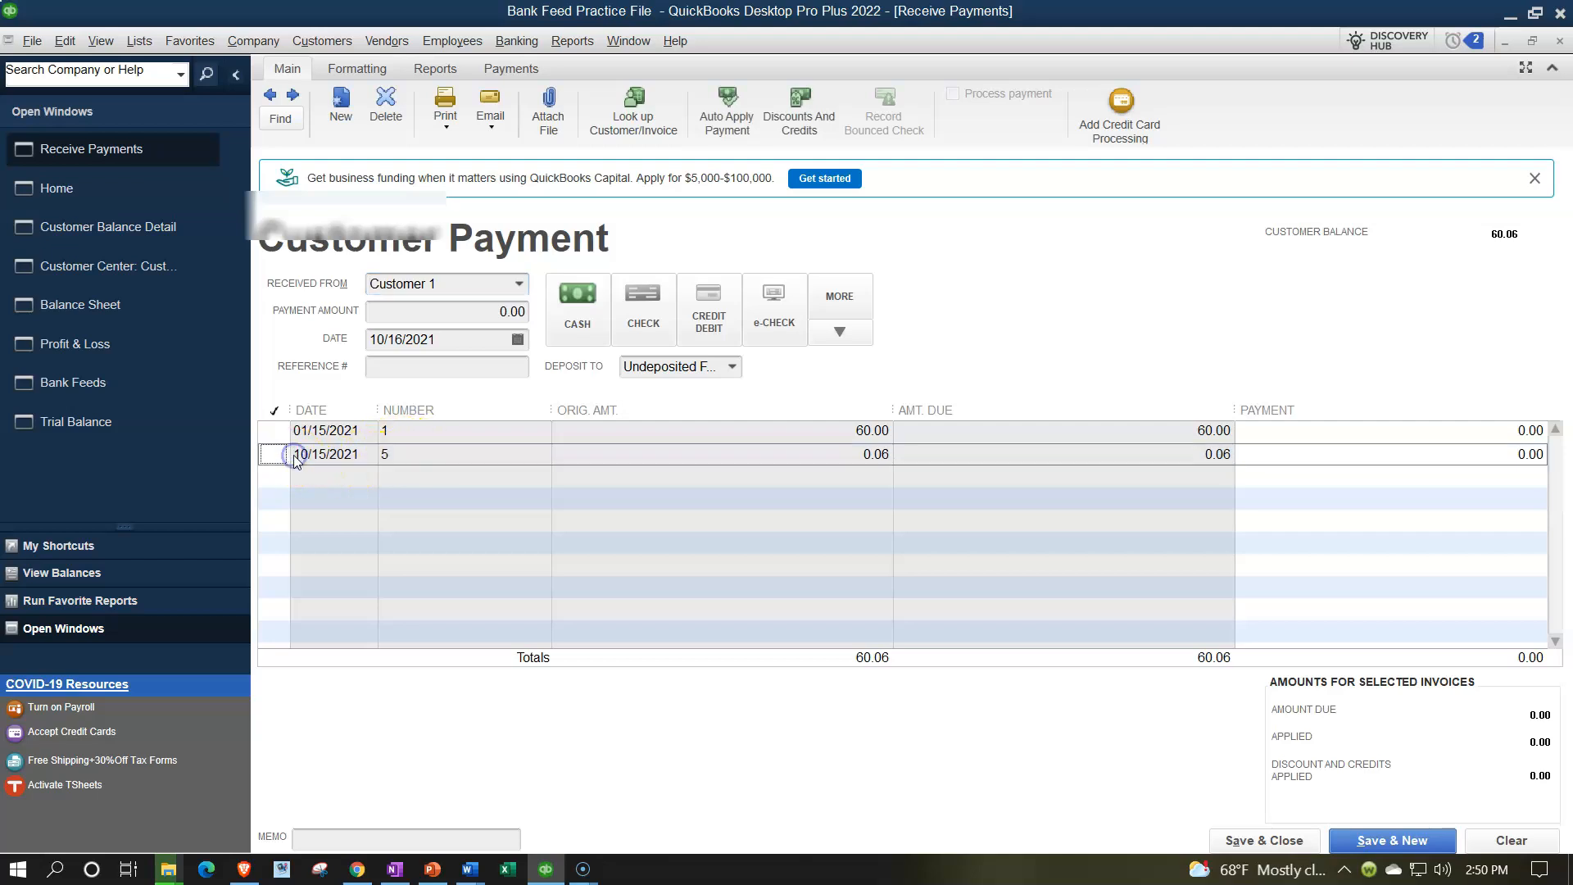
click(275, 453)
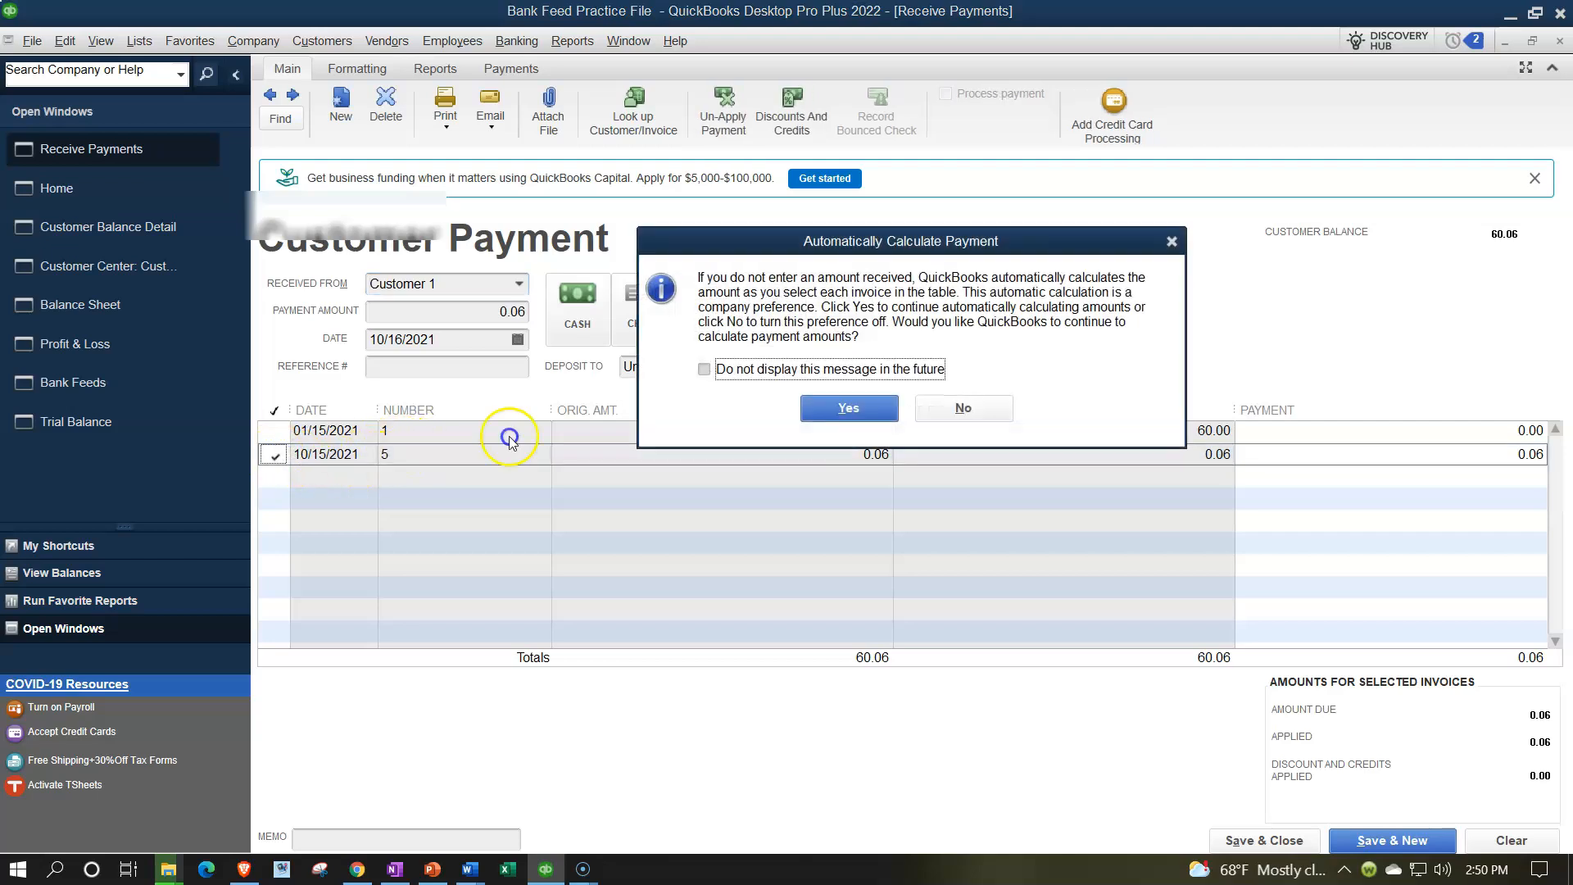
click(704, 374)
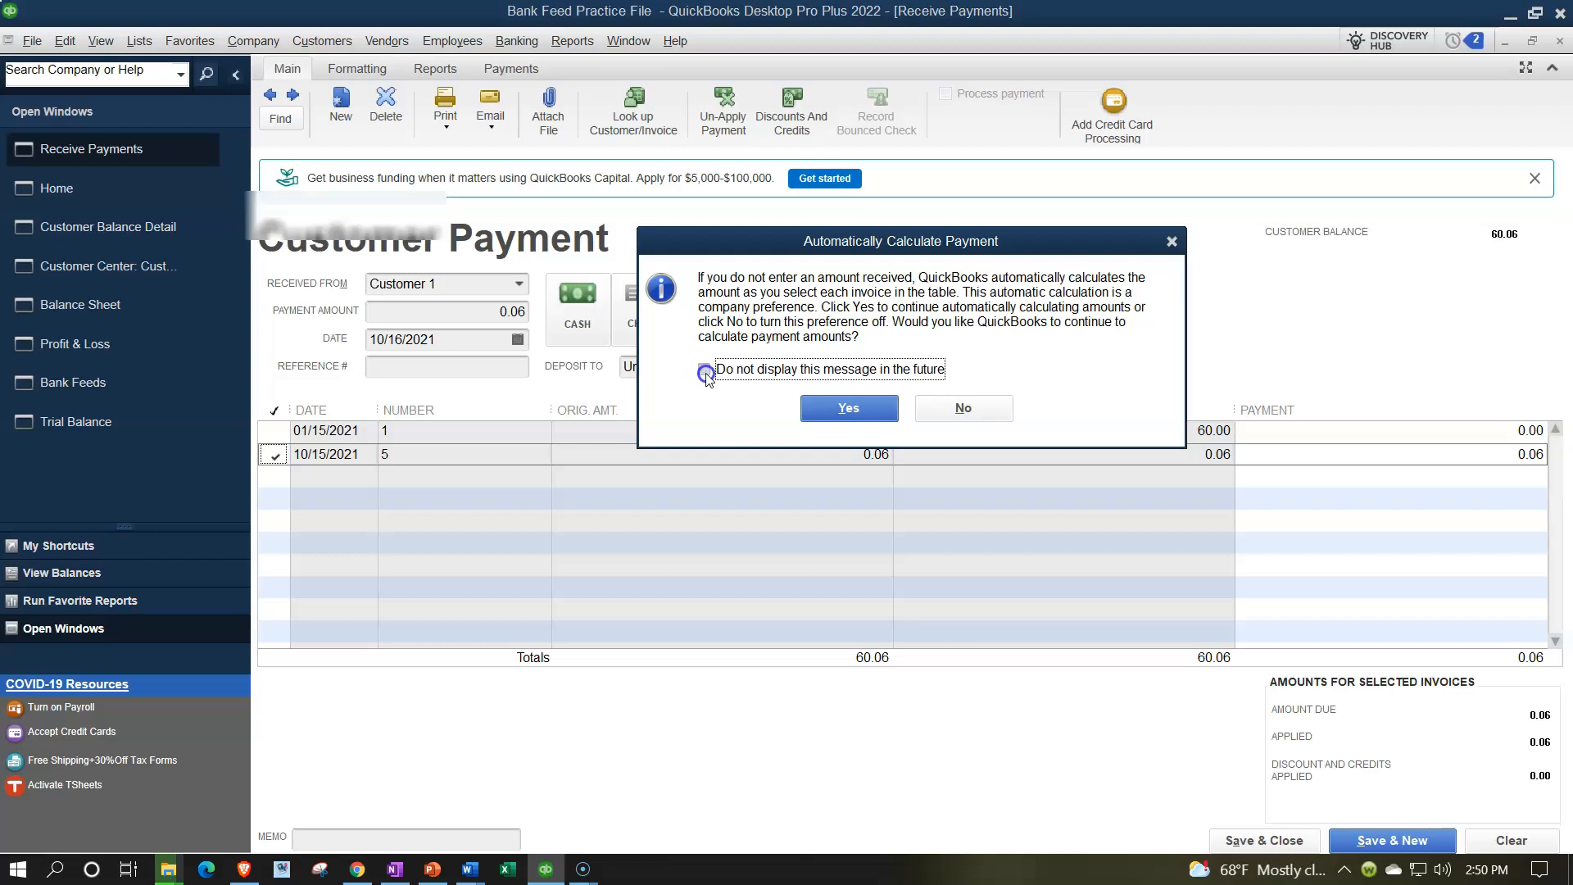
click(836, 408)
Date the 0.06 payment 10/17/2021, deposit it to Undeposited Funds, and save.
click(465, 340)
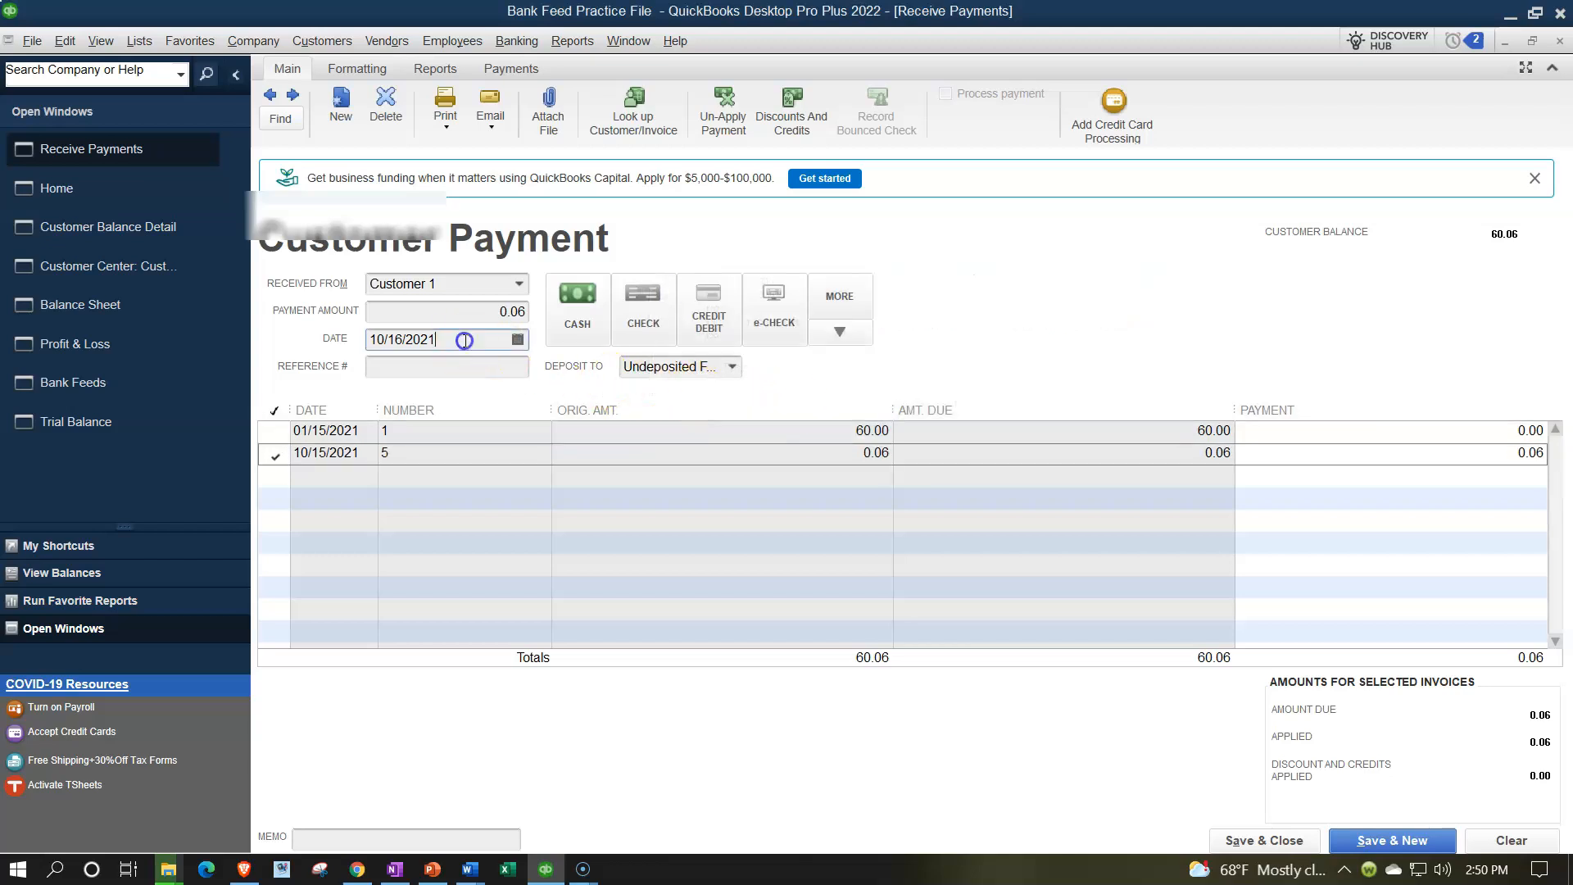
key(plus)
key(plus)
key(minus)
key(Tab)
click(731, 366)
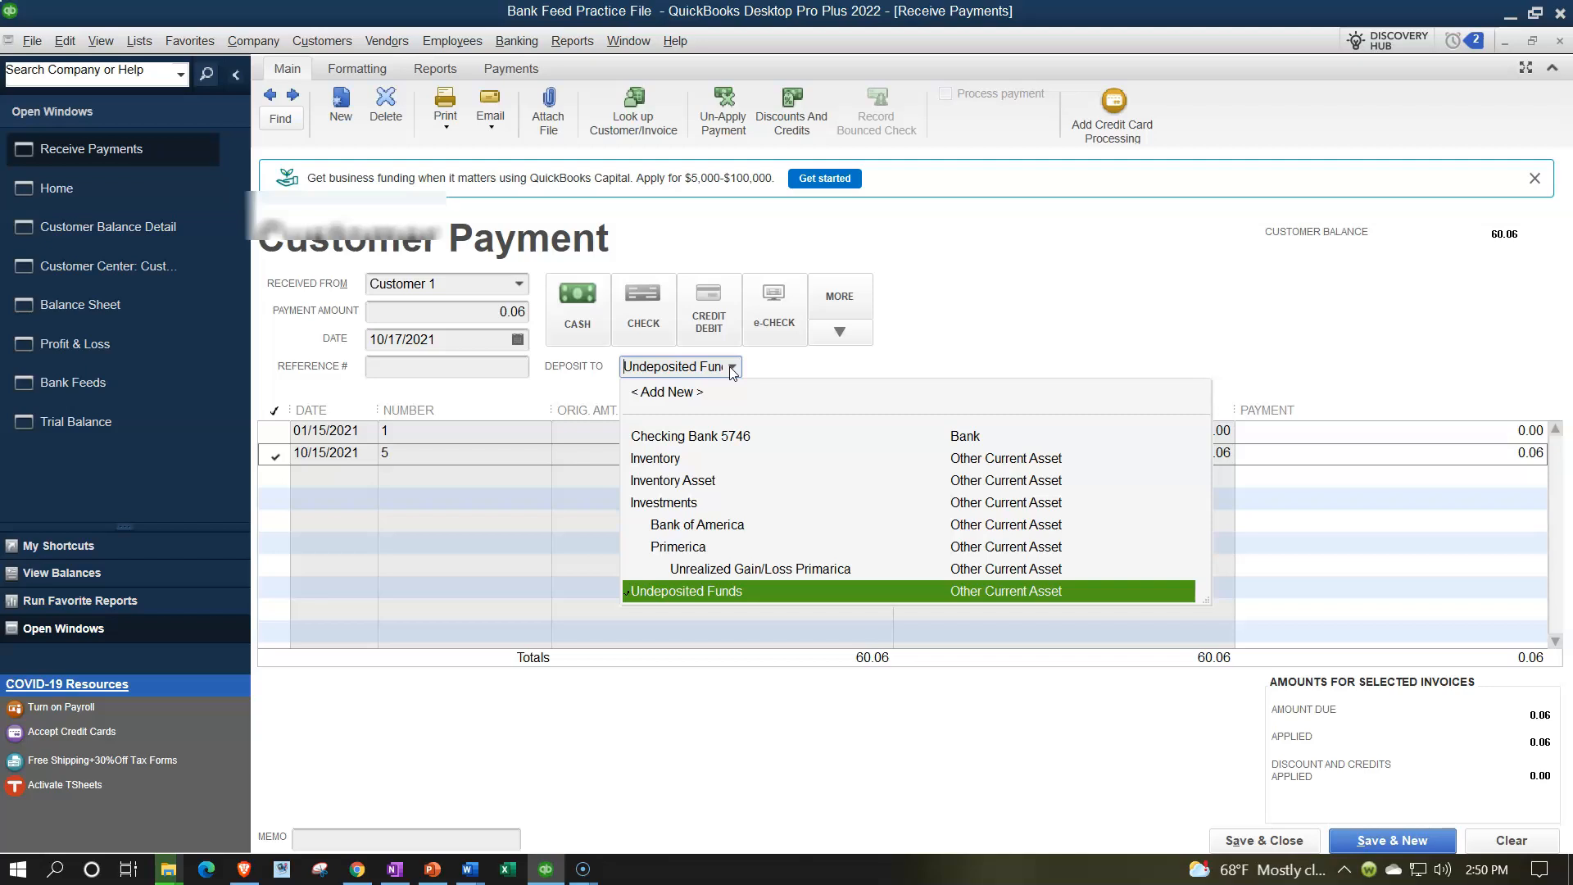
click(732, 367)
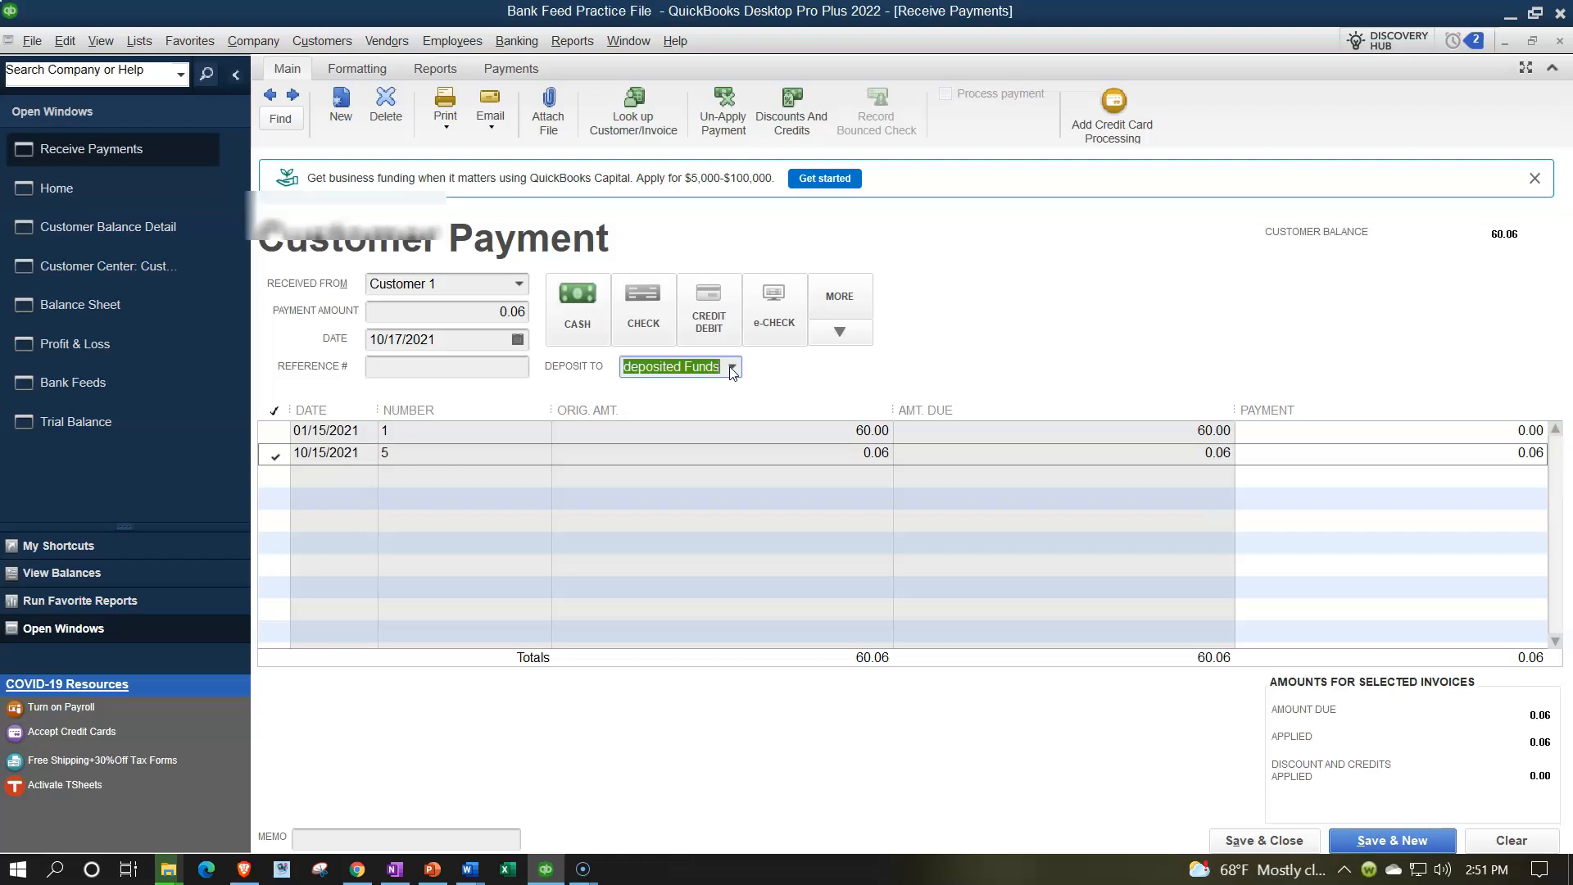
click(1258, 841)
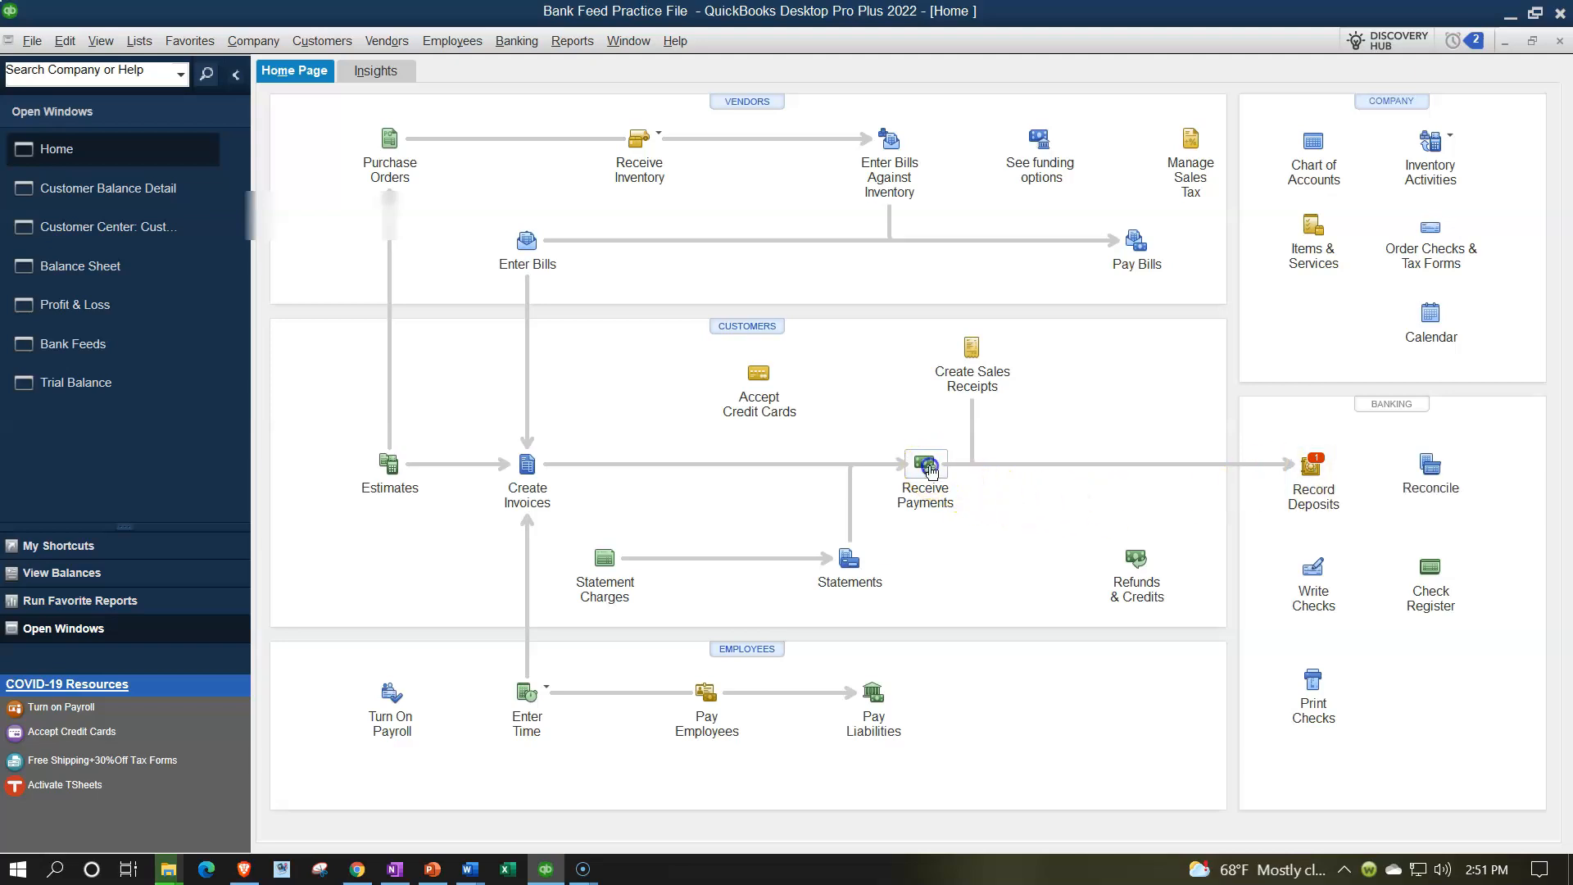
Apply a 0.03 payment from Customer 2 to invoice 6 and save it.
click(927, 465)
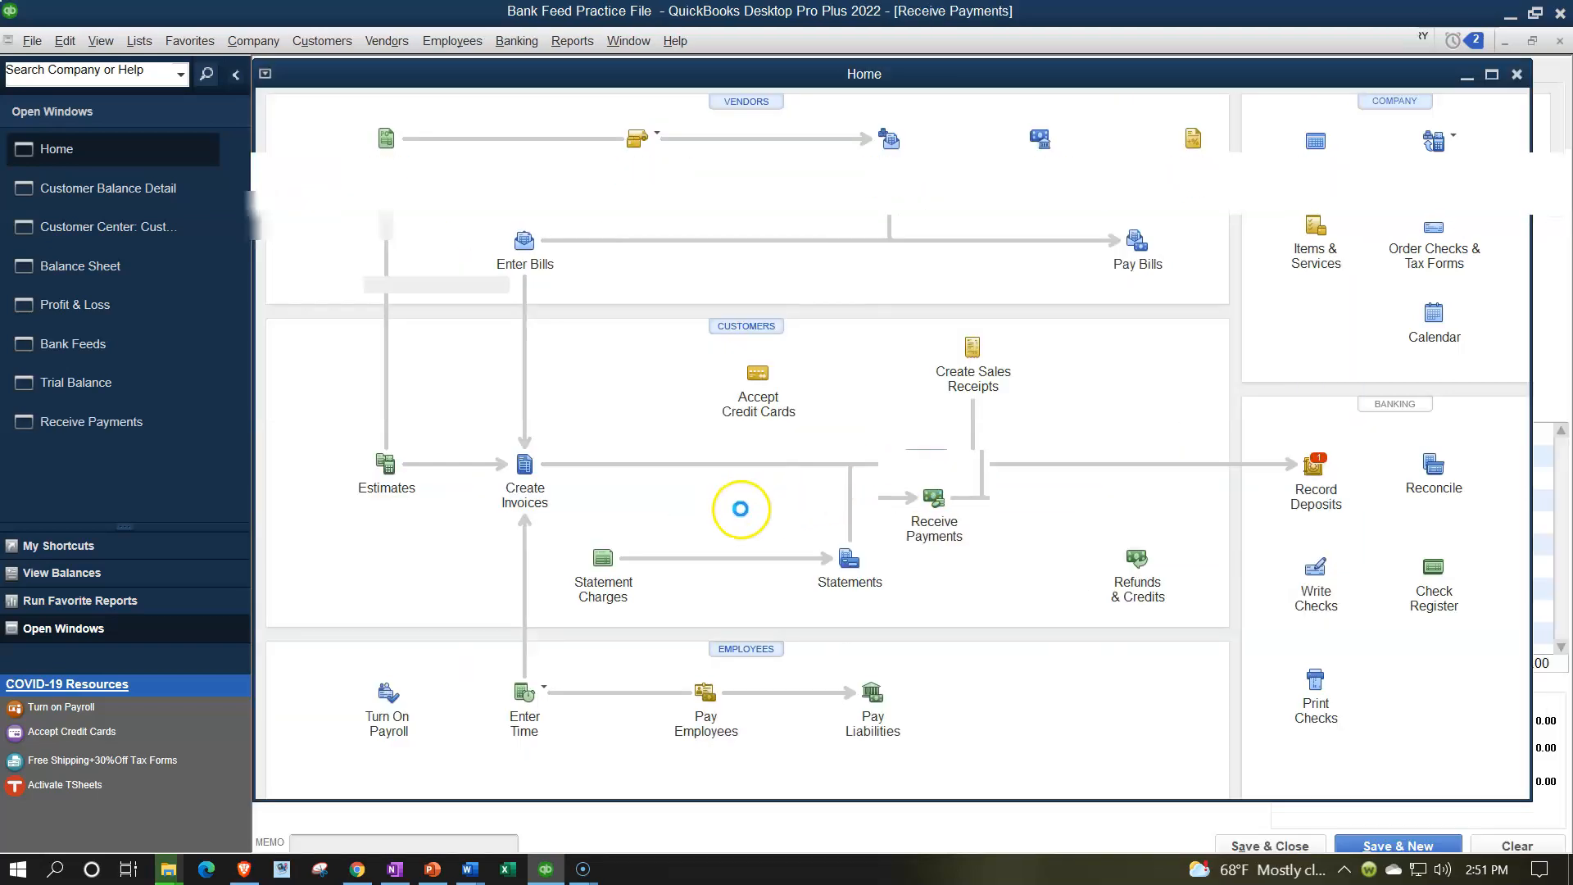
text(Customer 1)
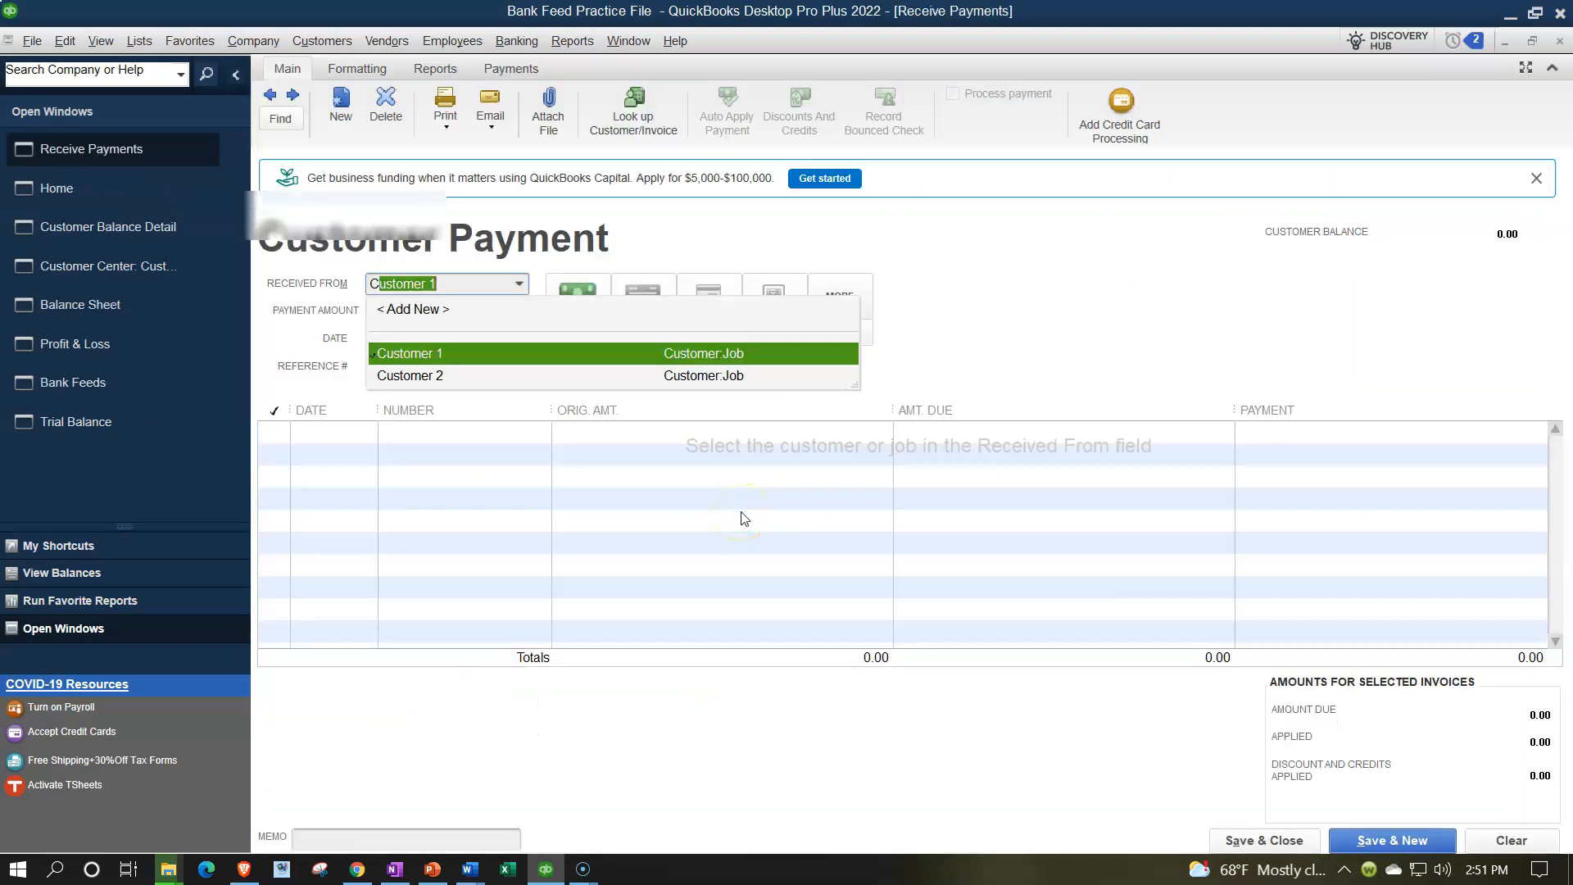
key(Down)
key(Tab)
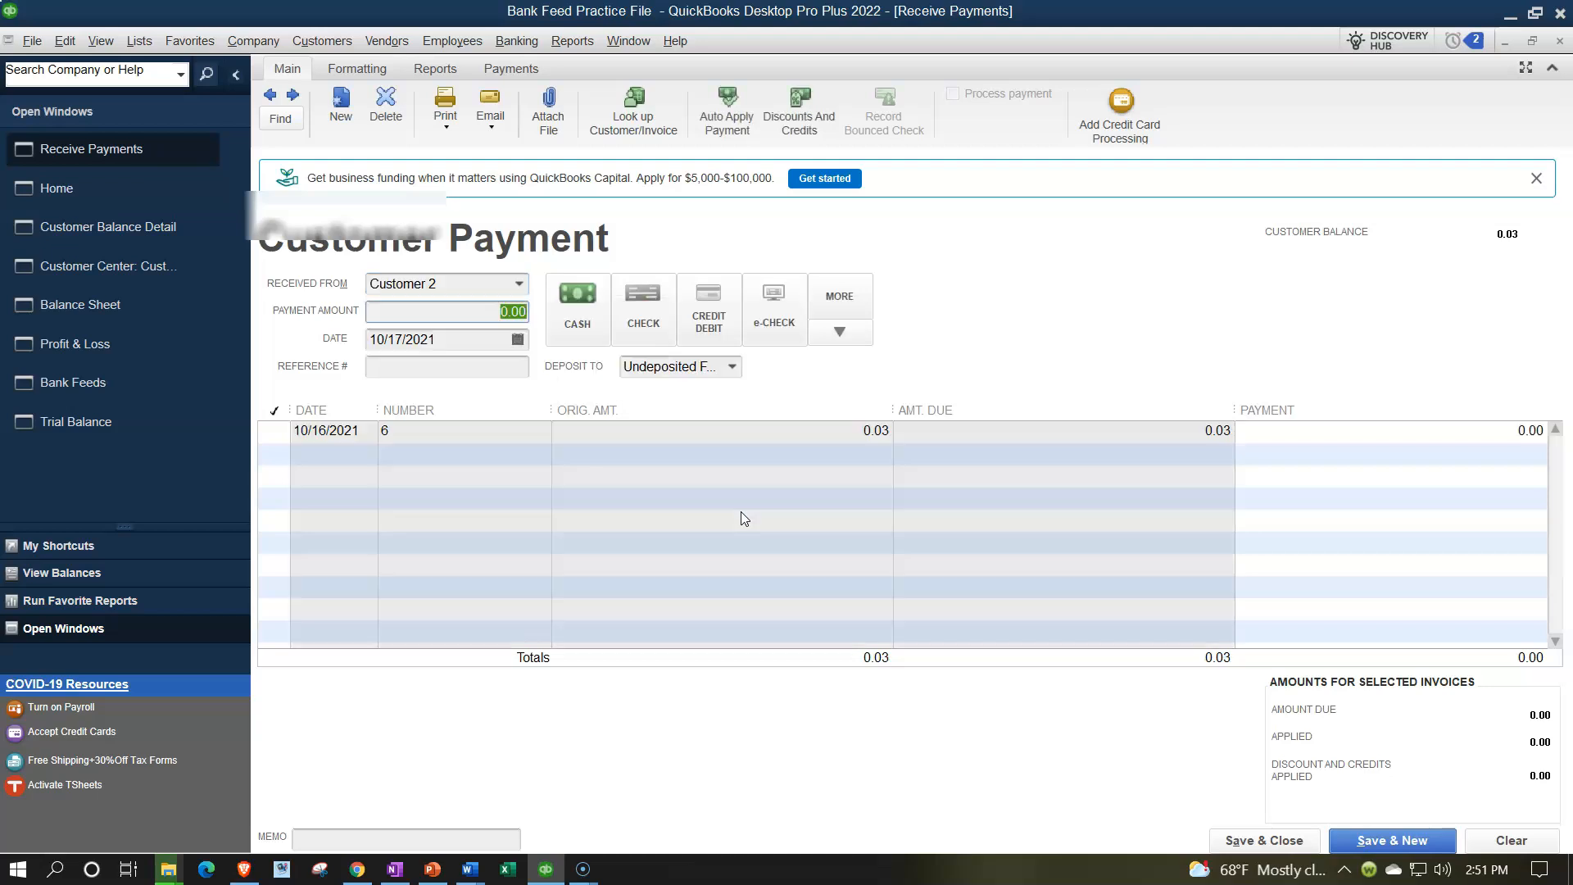
click(274, 432)
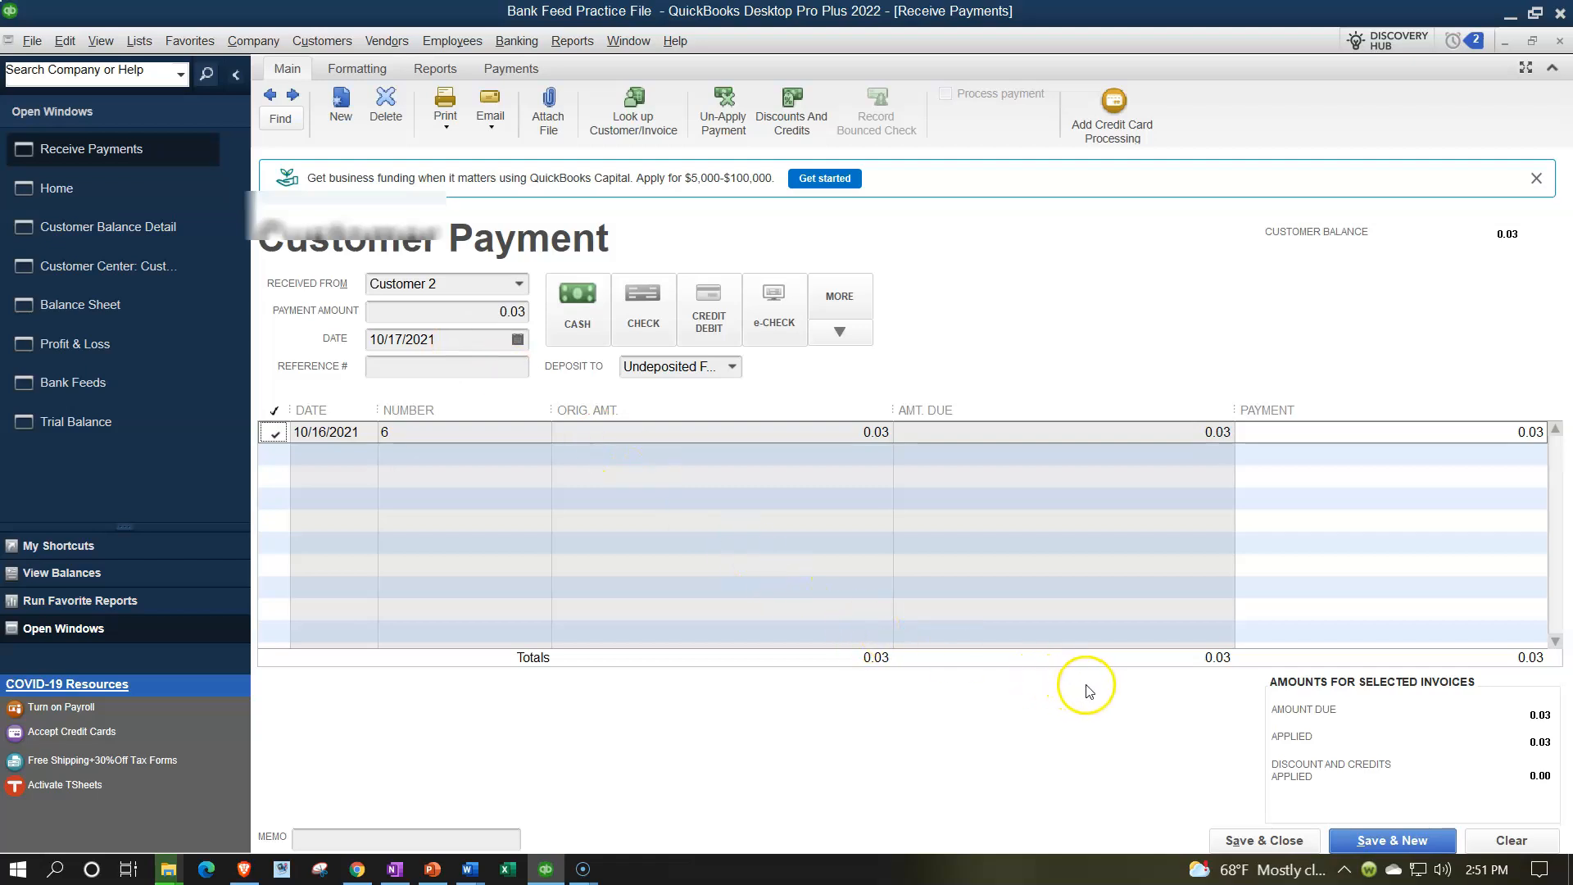
click(1246, 844)
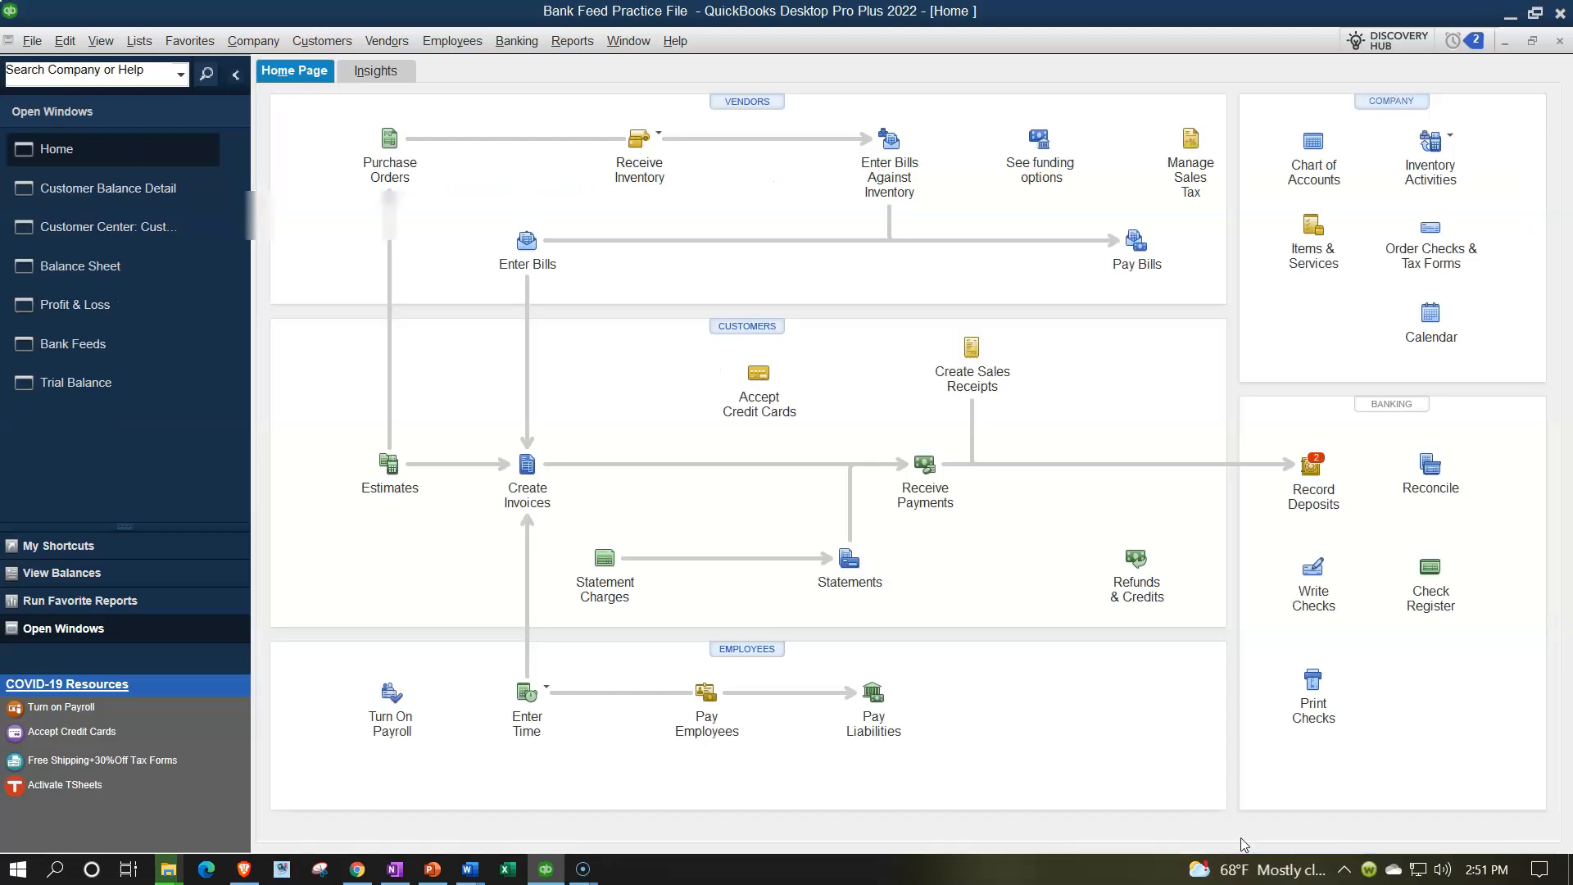
click(124, 264)
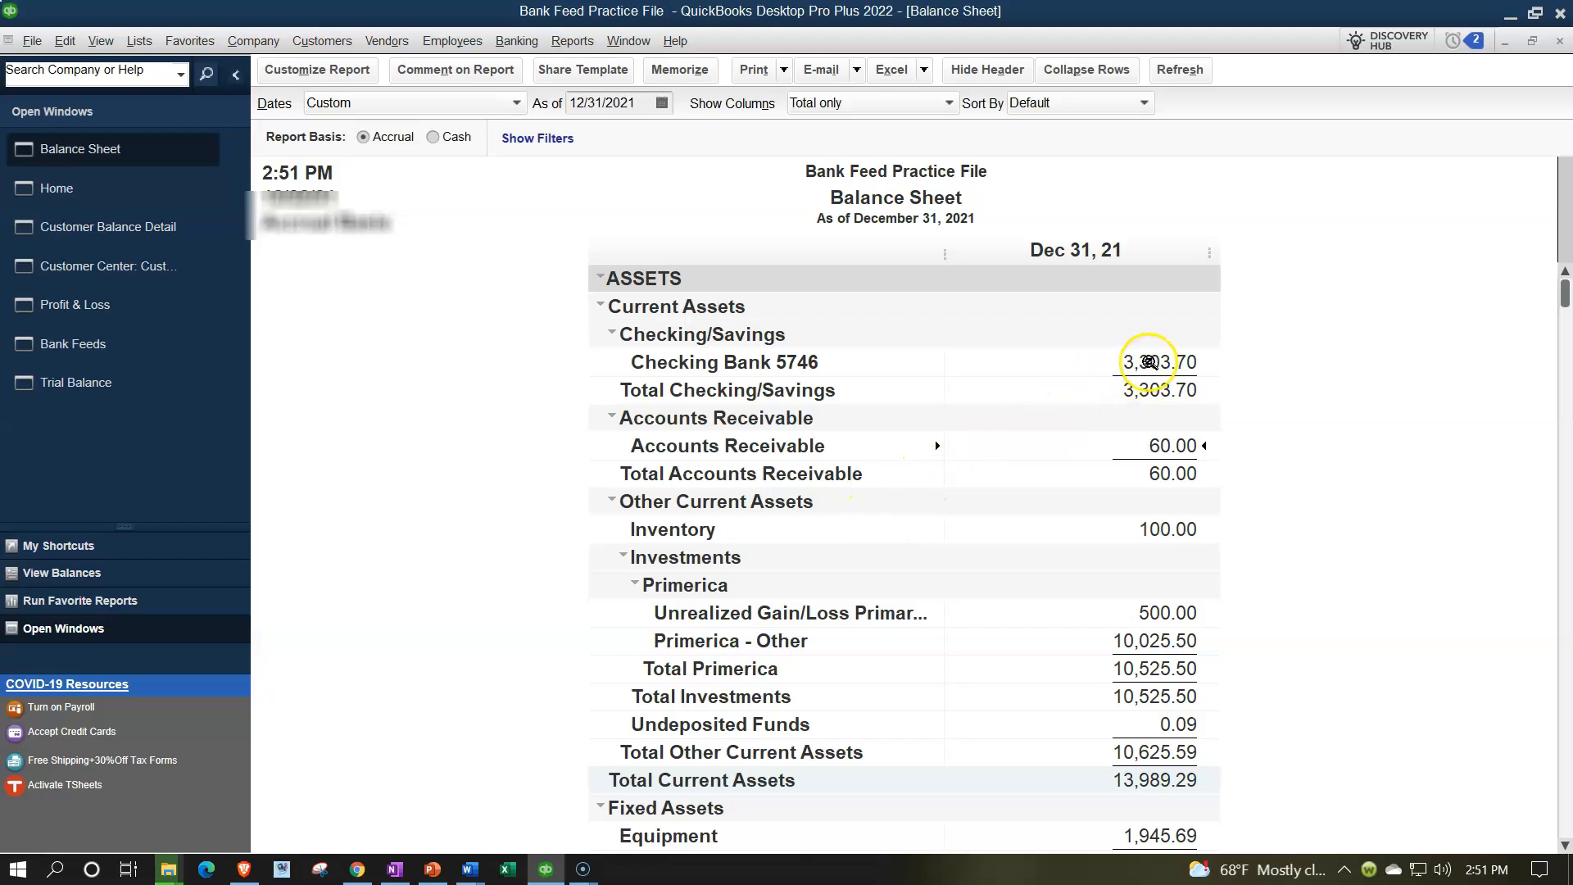
double_click(1169, 445)
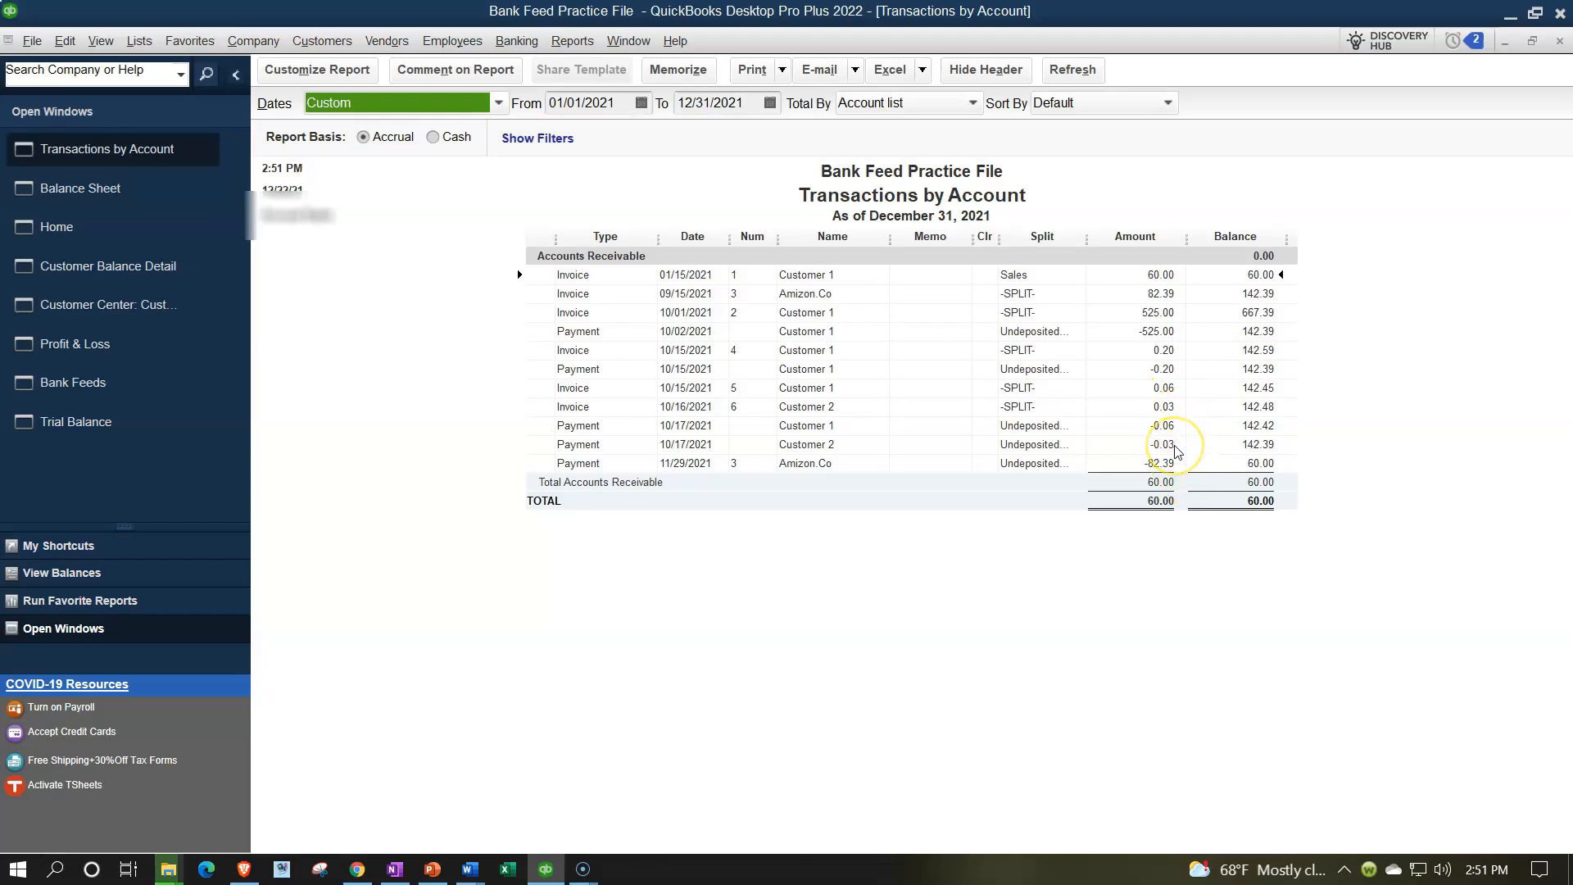
click(1559, 40)
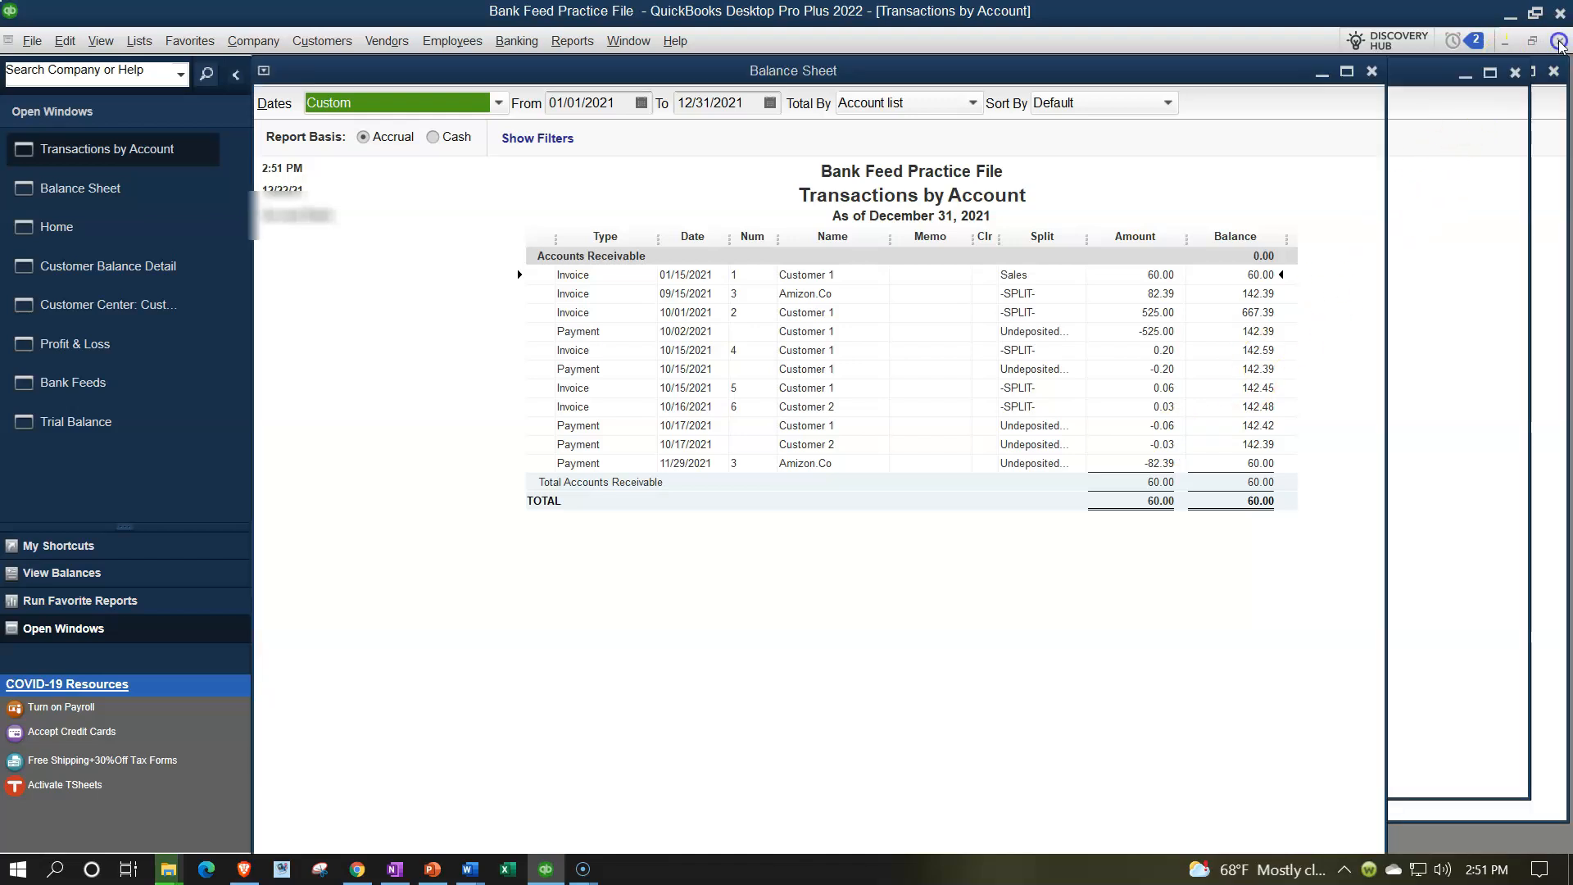
scroll(1294, 492, down, 1)
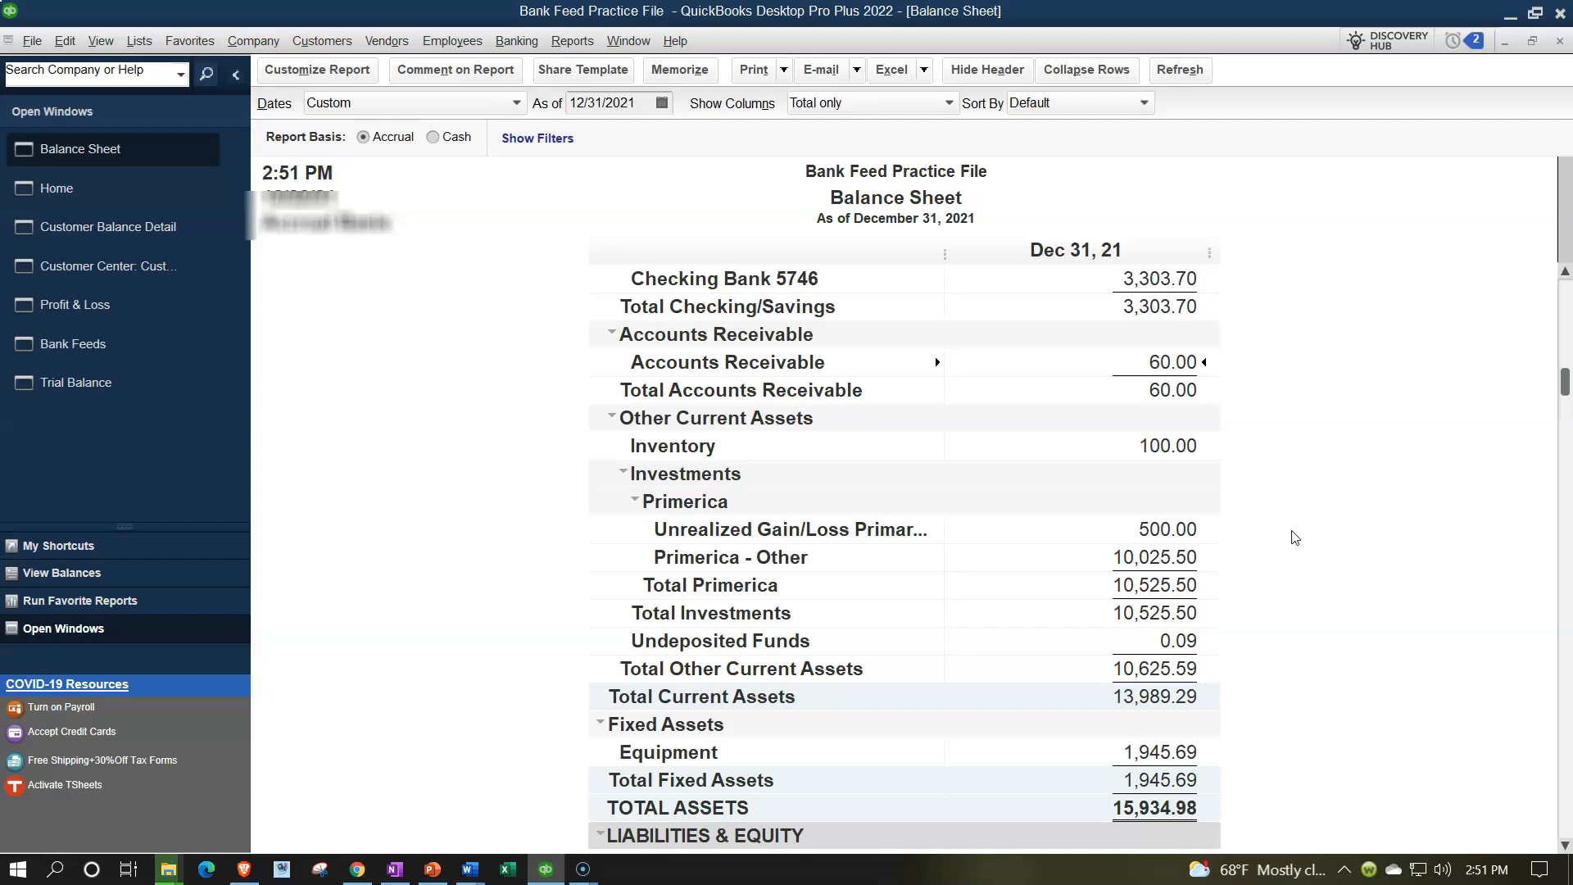
double_click(1178, 640)
click(1057, 262)
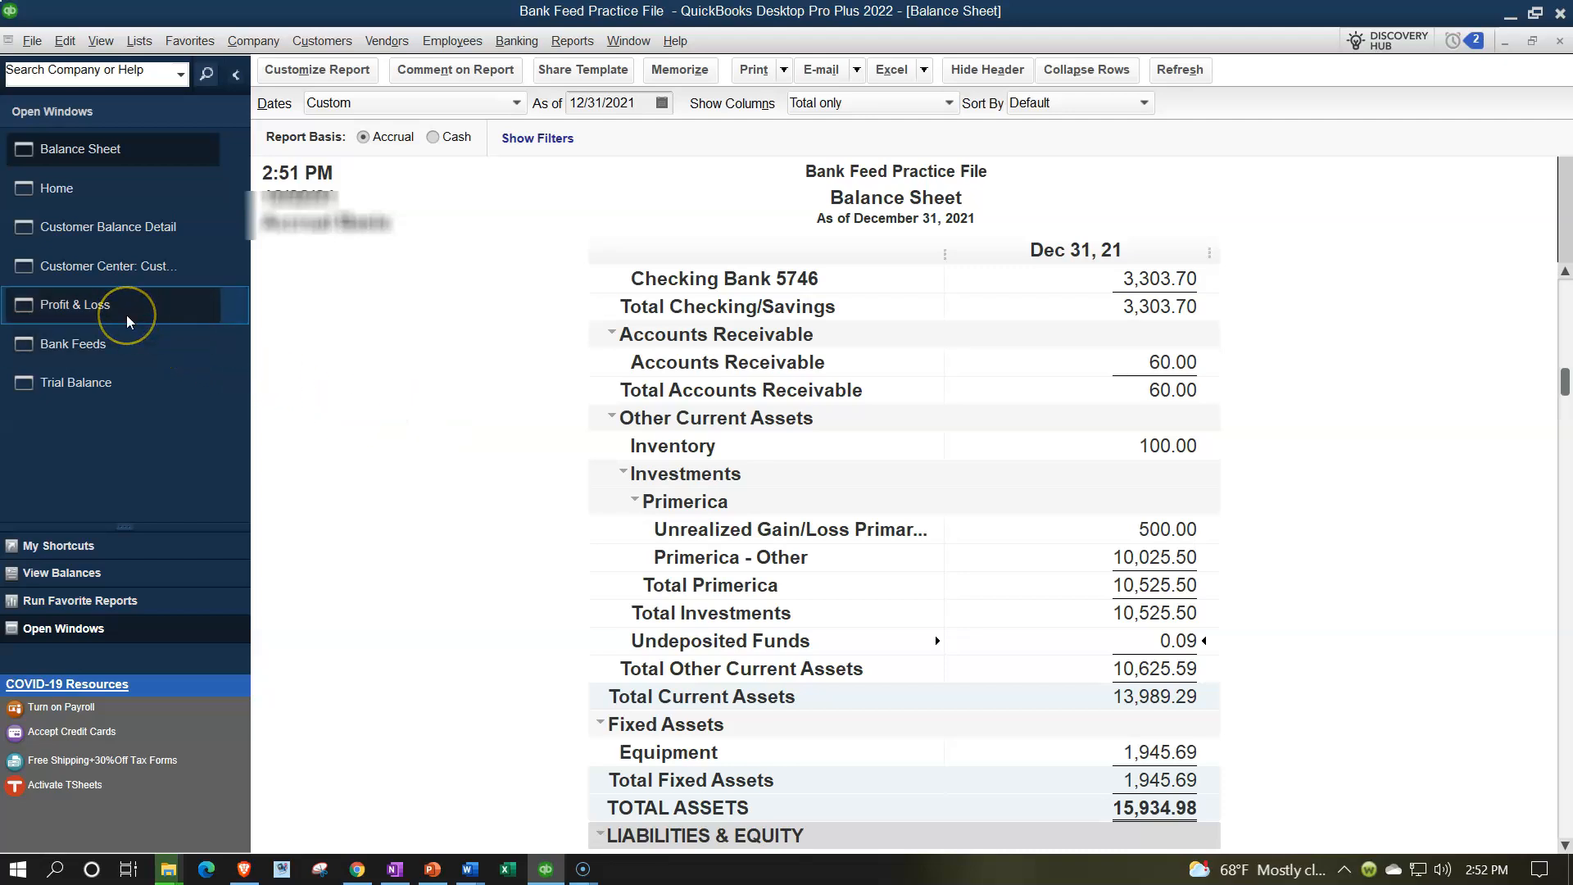
click(72, 196)
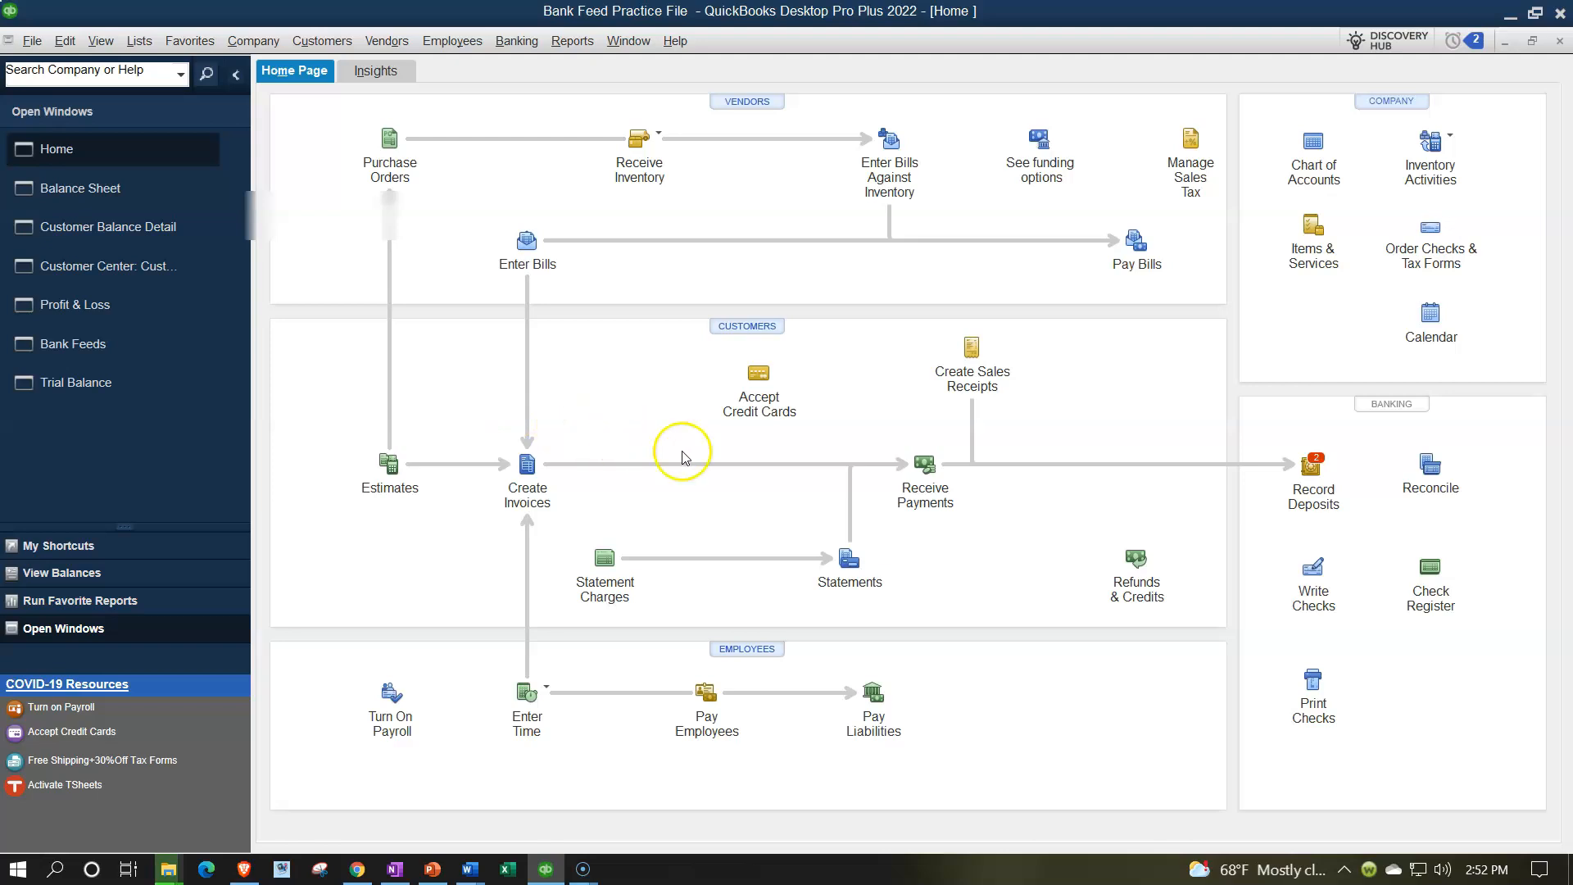
Deposit Customer 1's 0.06 and Customer 2's 0.03 payments as one 0.09 deposit to Checking Bank 5746.
click(1314, 470)
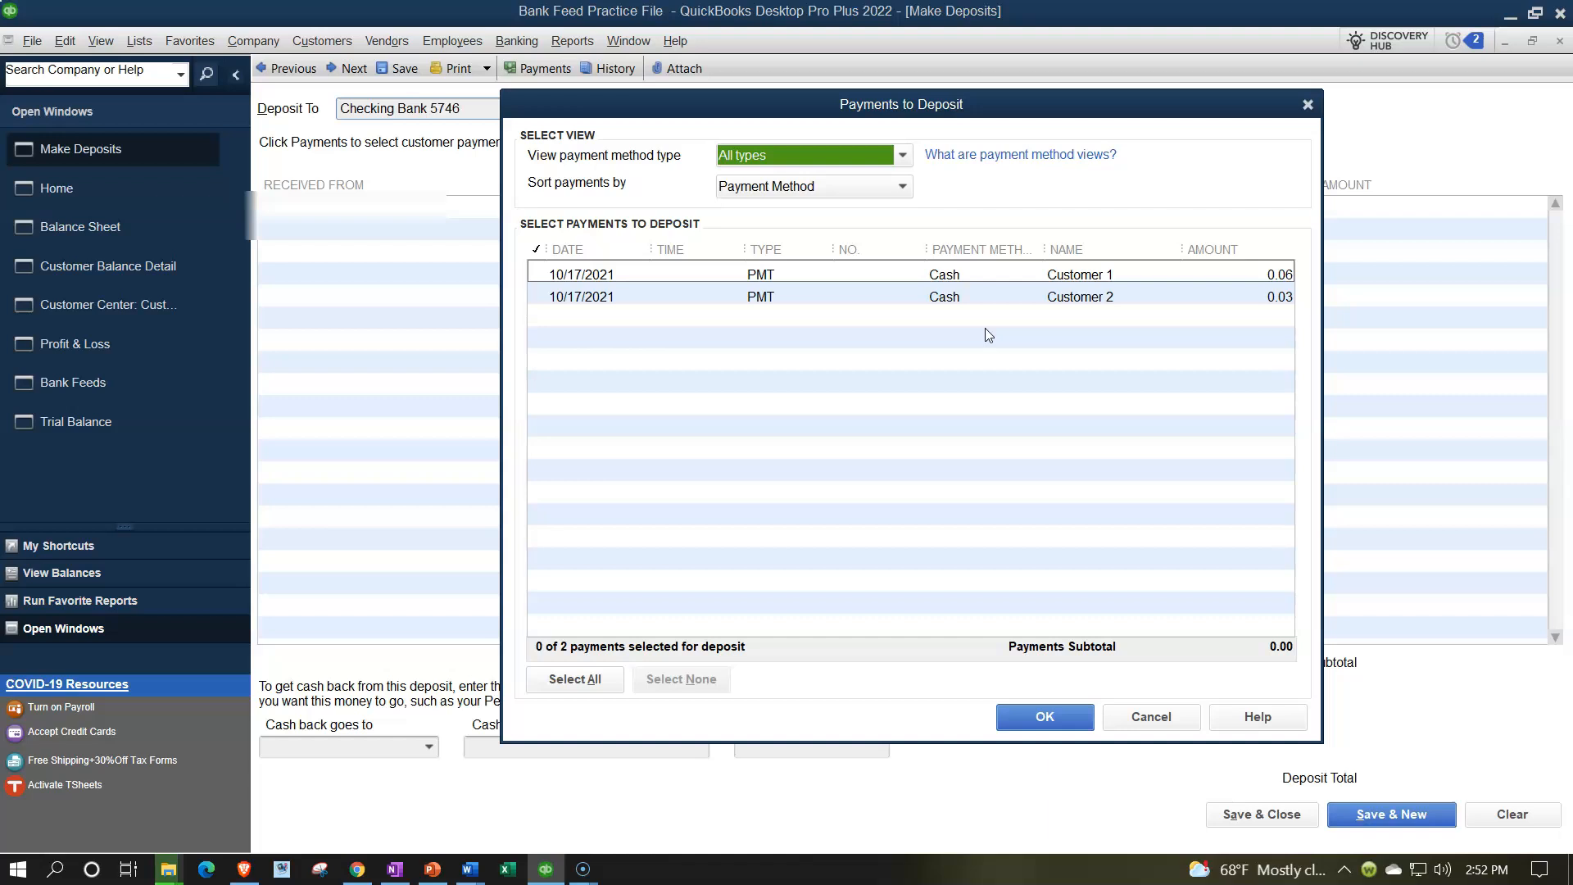
click(539, 273)
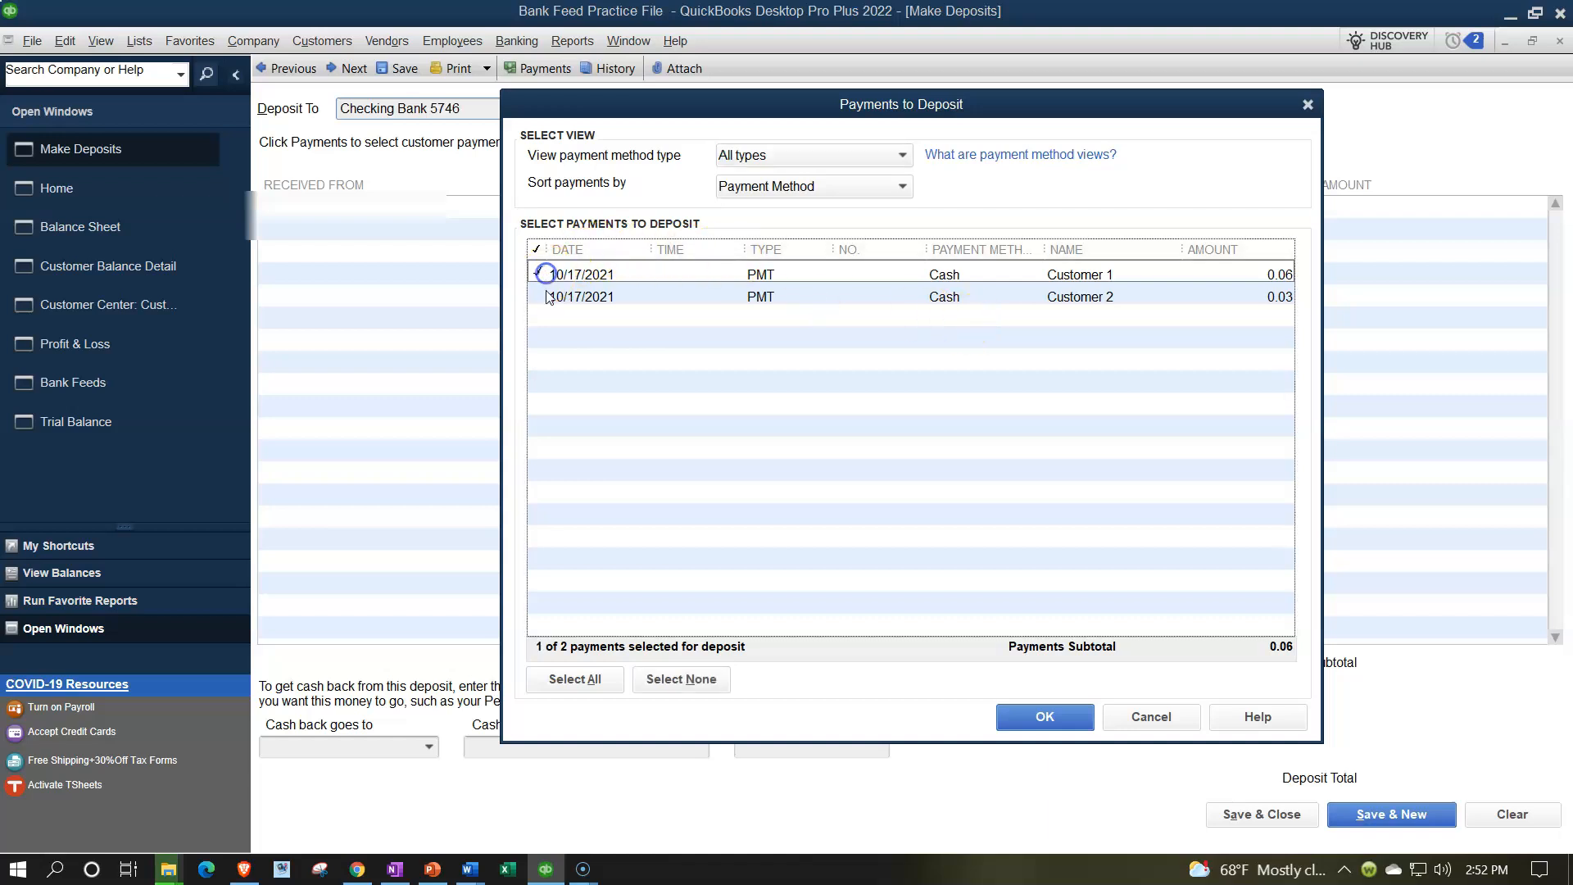
click(545, 295)
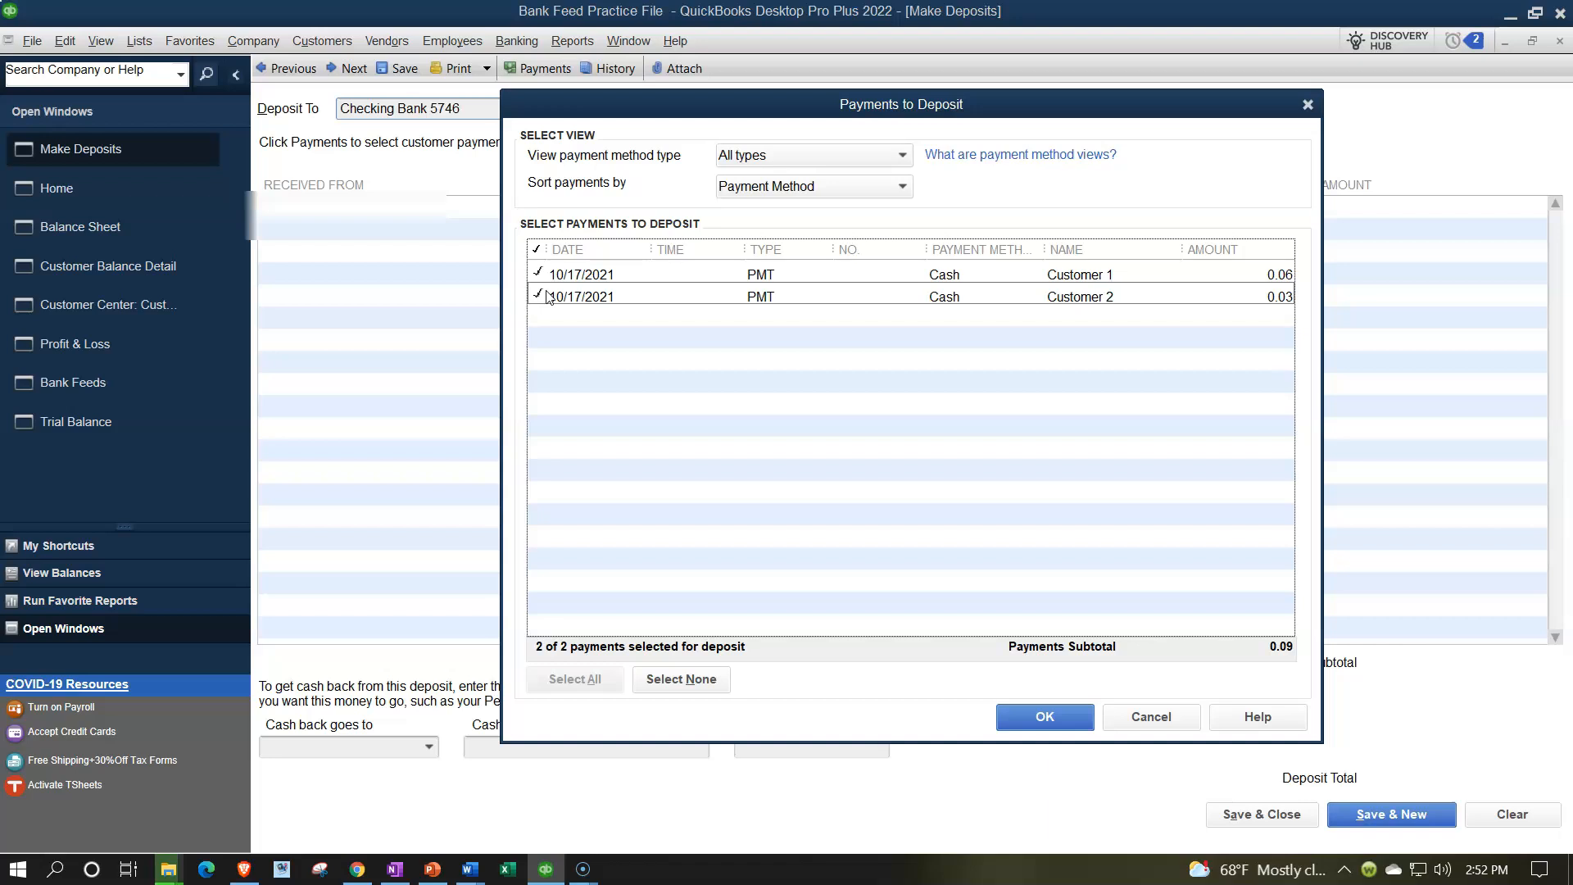
click(1048, 715)
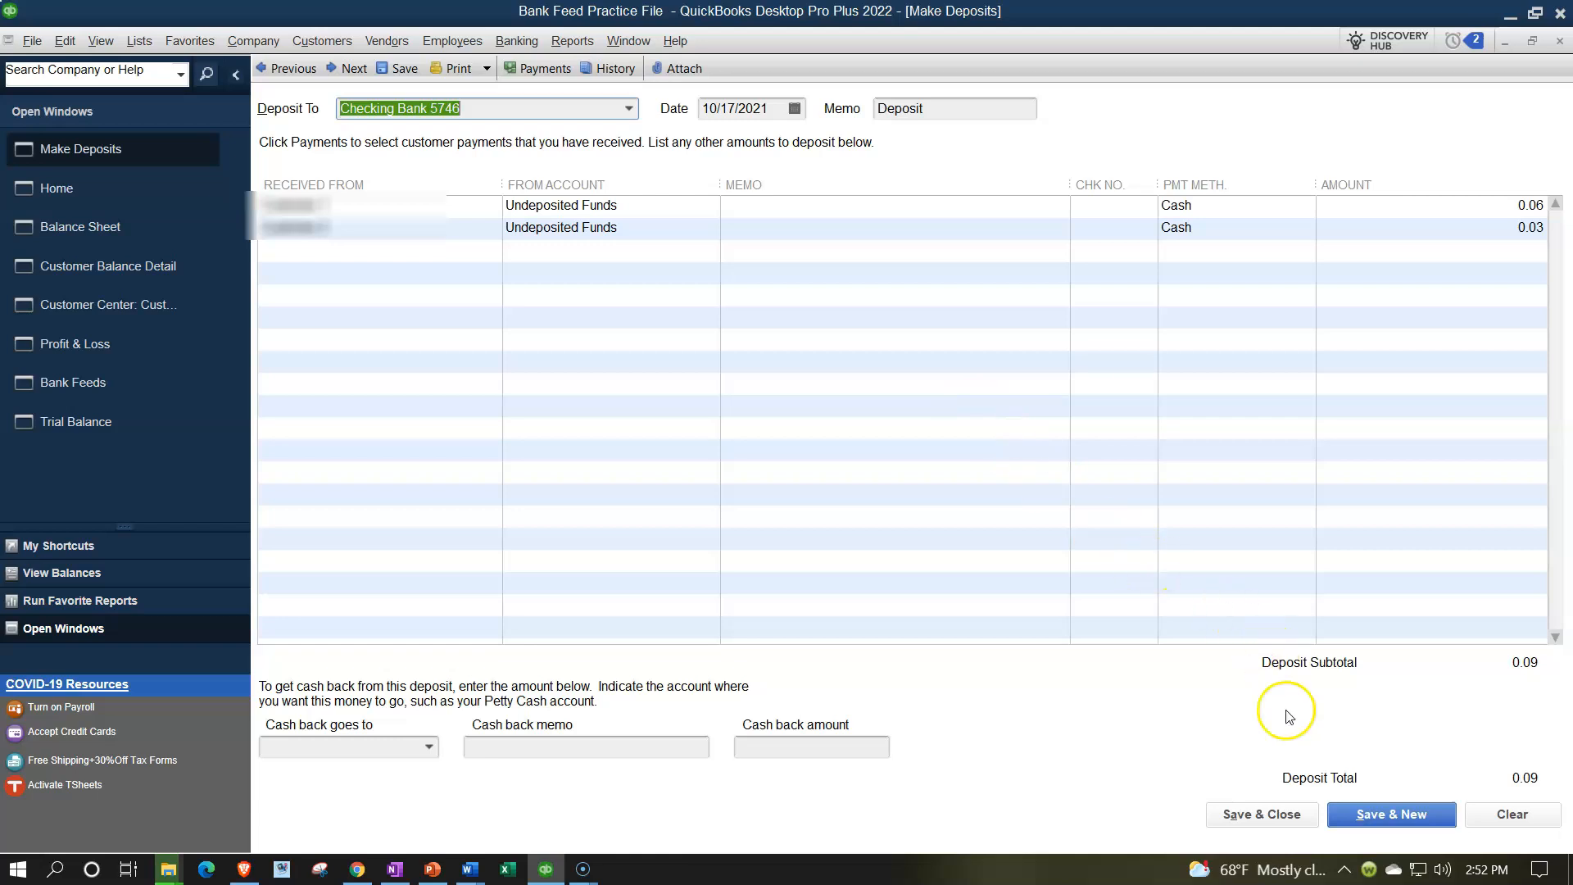
click(1295, 819)
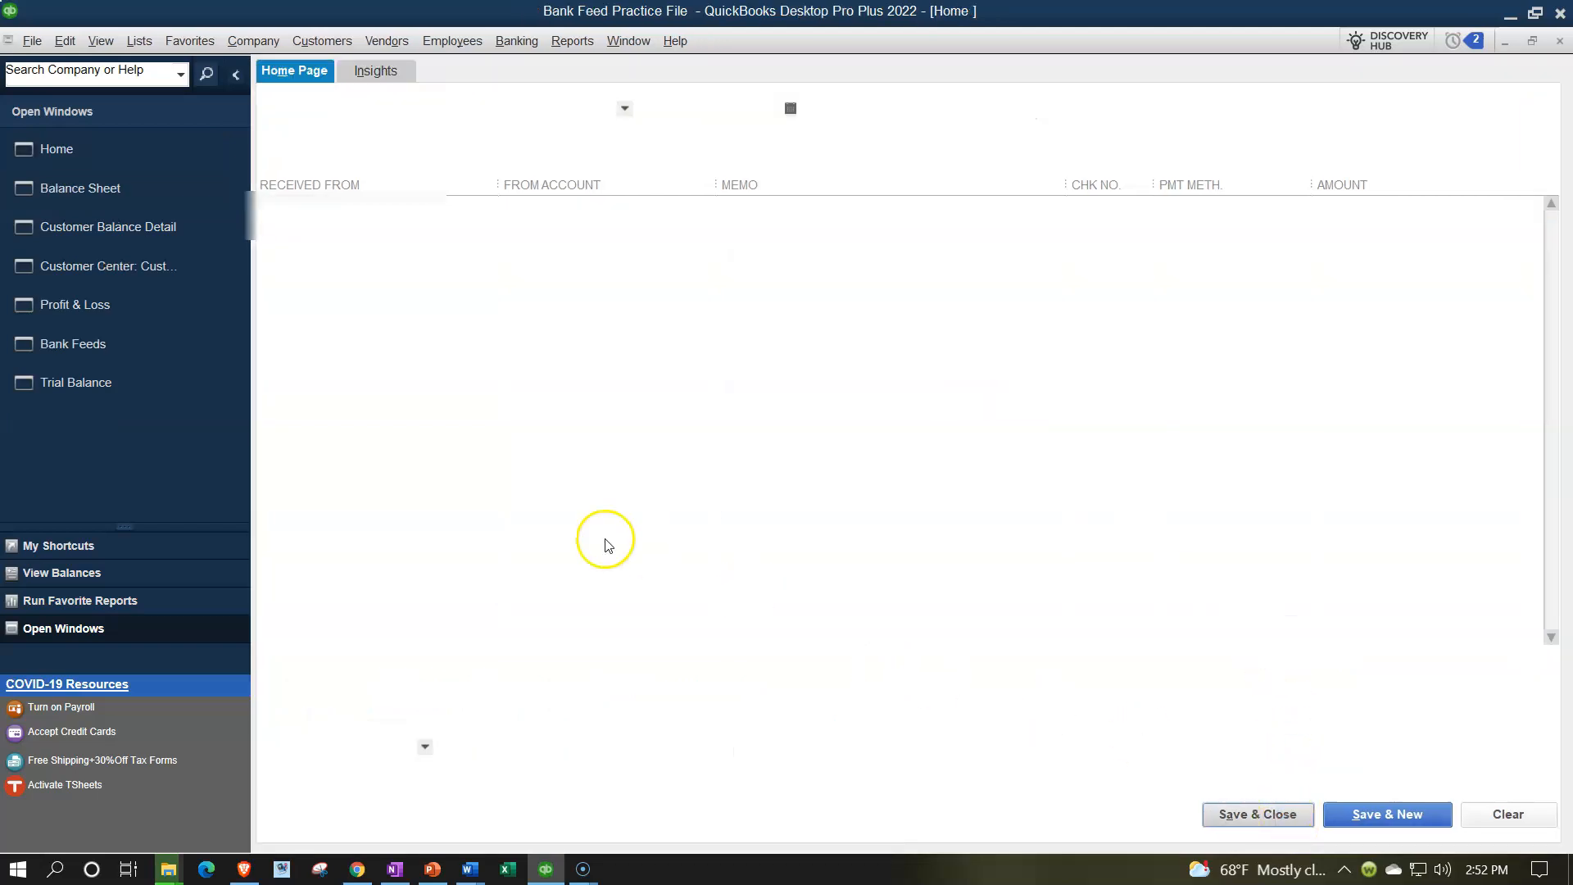
QuickZoom the Trial Balance's Checking Bank 5746 amount to find the 10/17/2021 0.09 deposit.
click(92, 383)
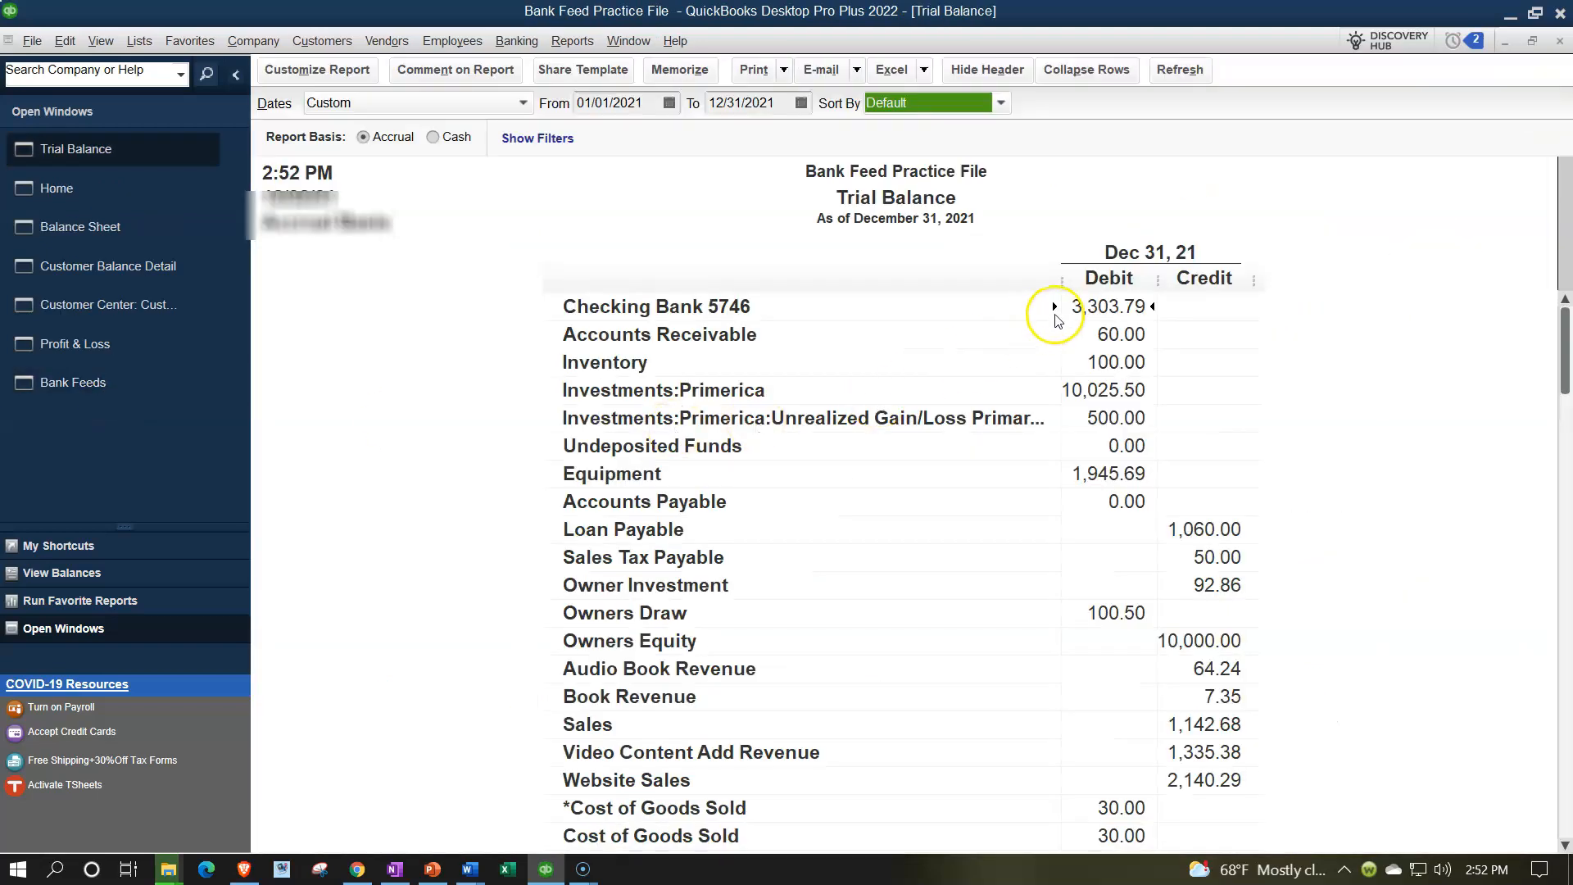
scroll(1066, 443, down, 3)
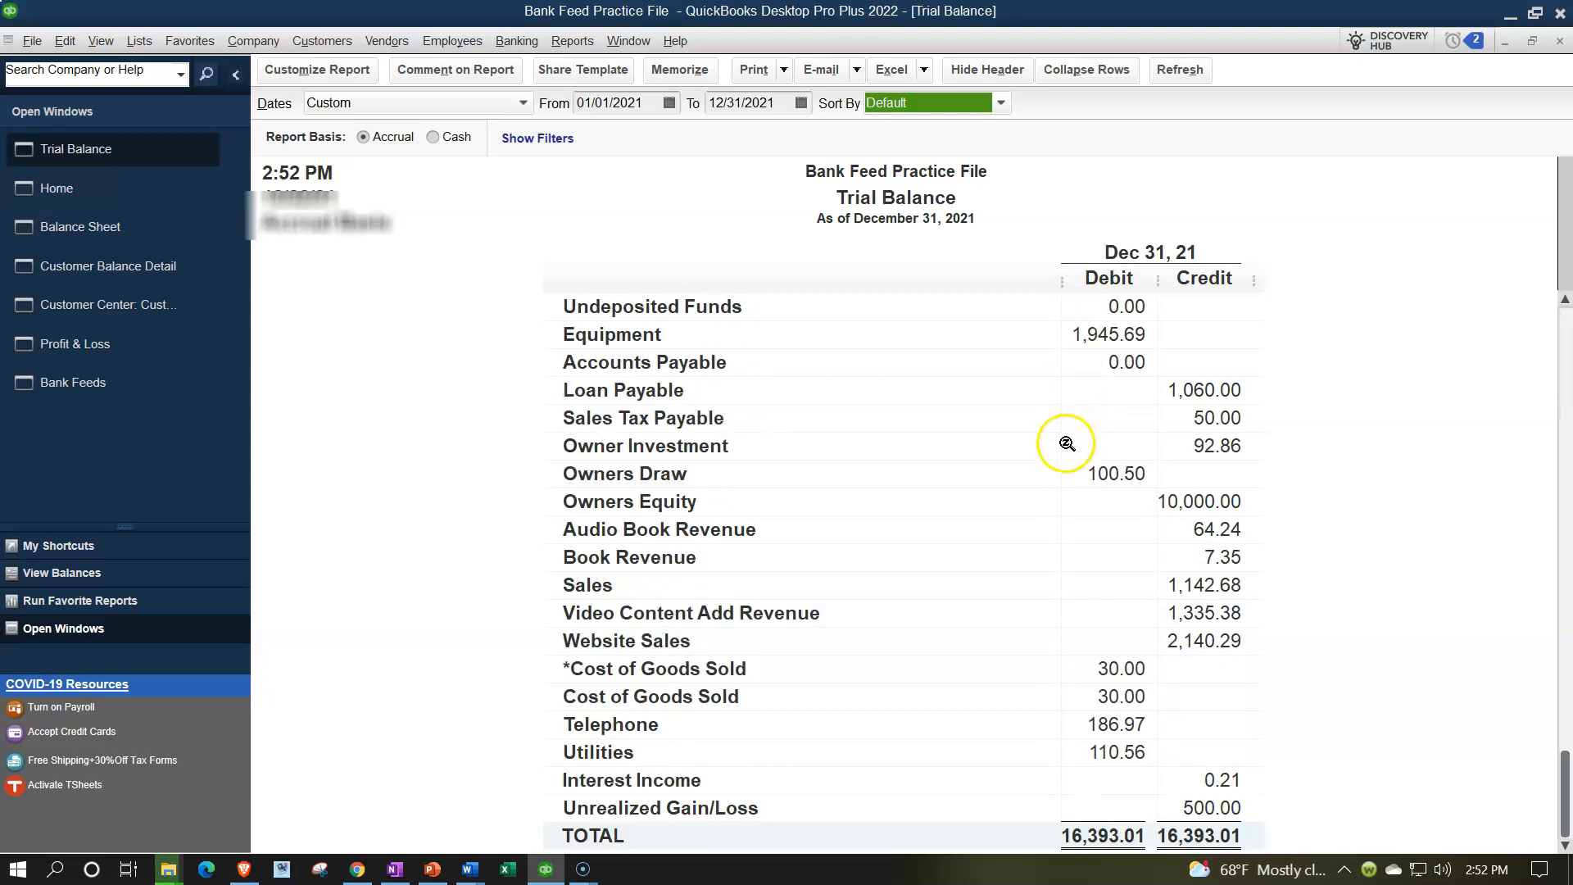
scroll(1067, 444, up, 3)
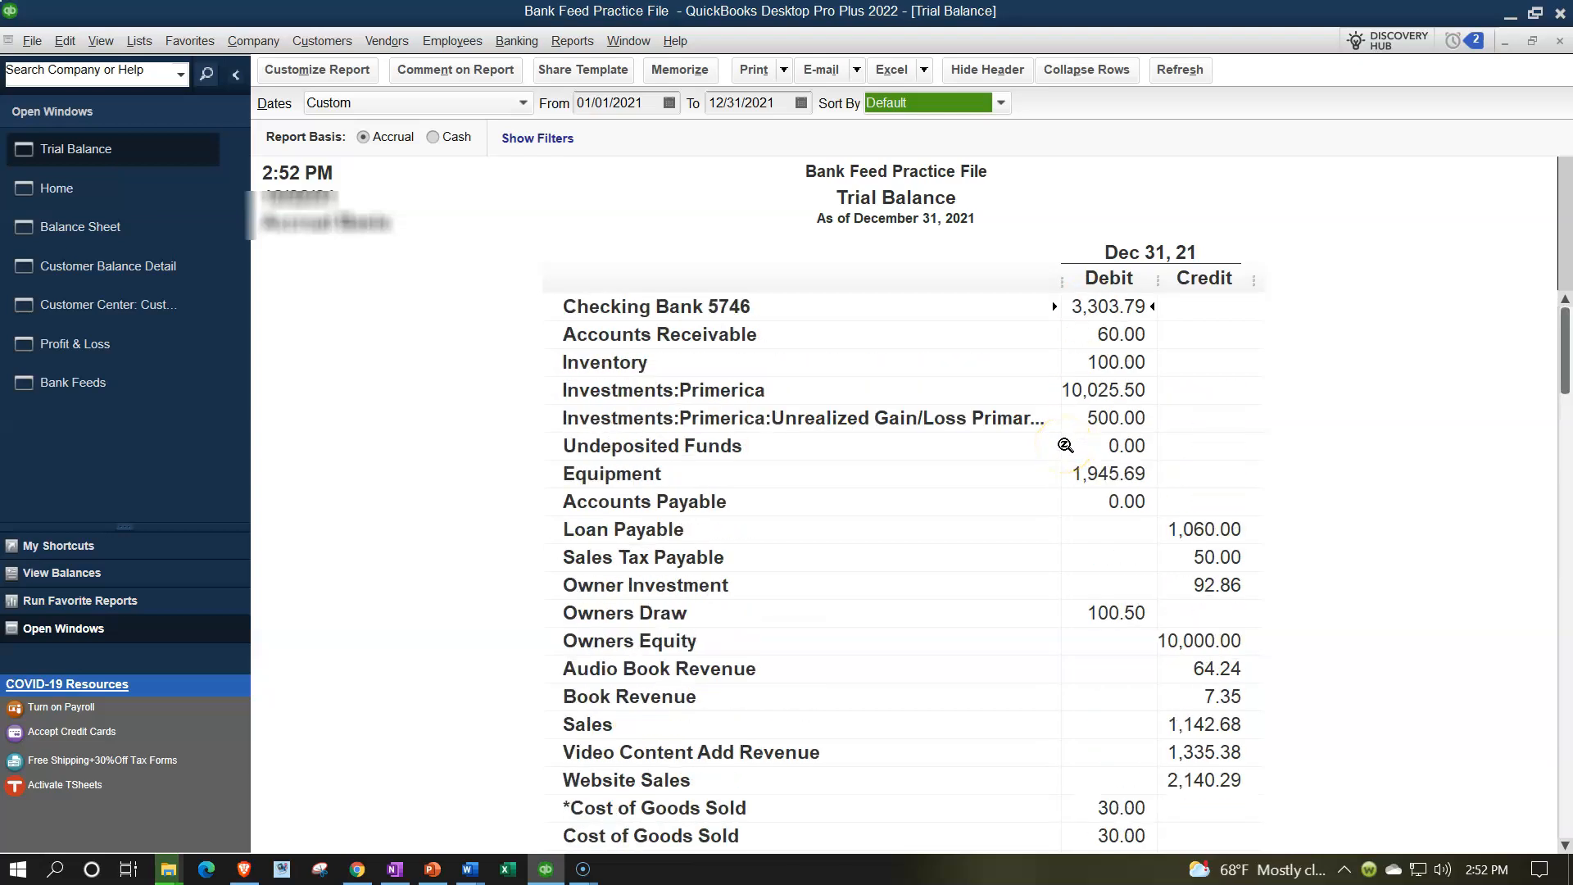
double_click(1100, 306)
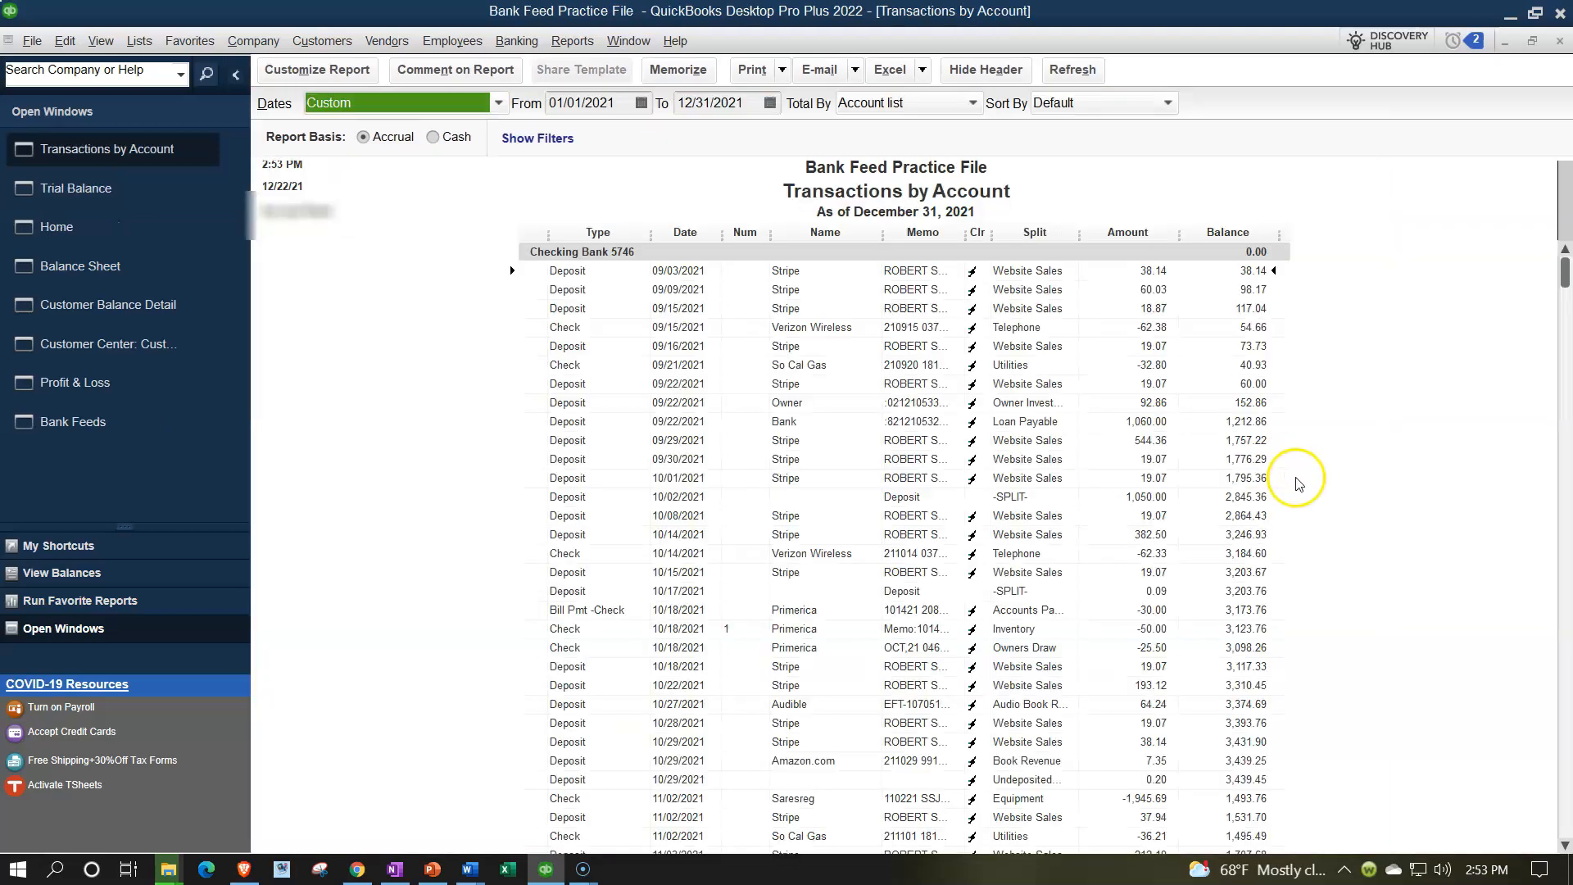
scroll(1299, 483, down, 5)
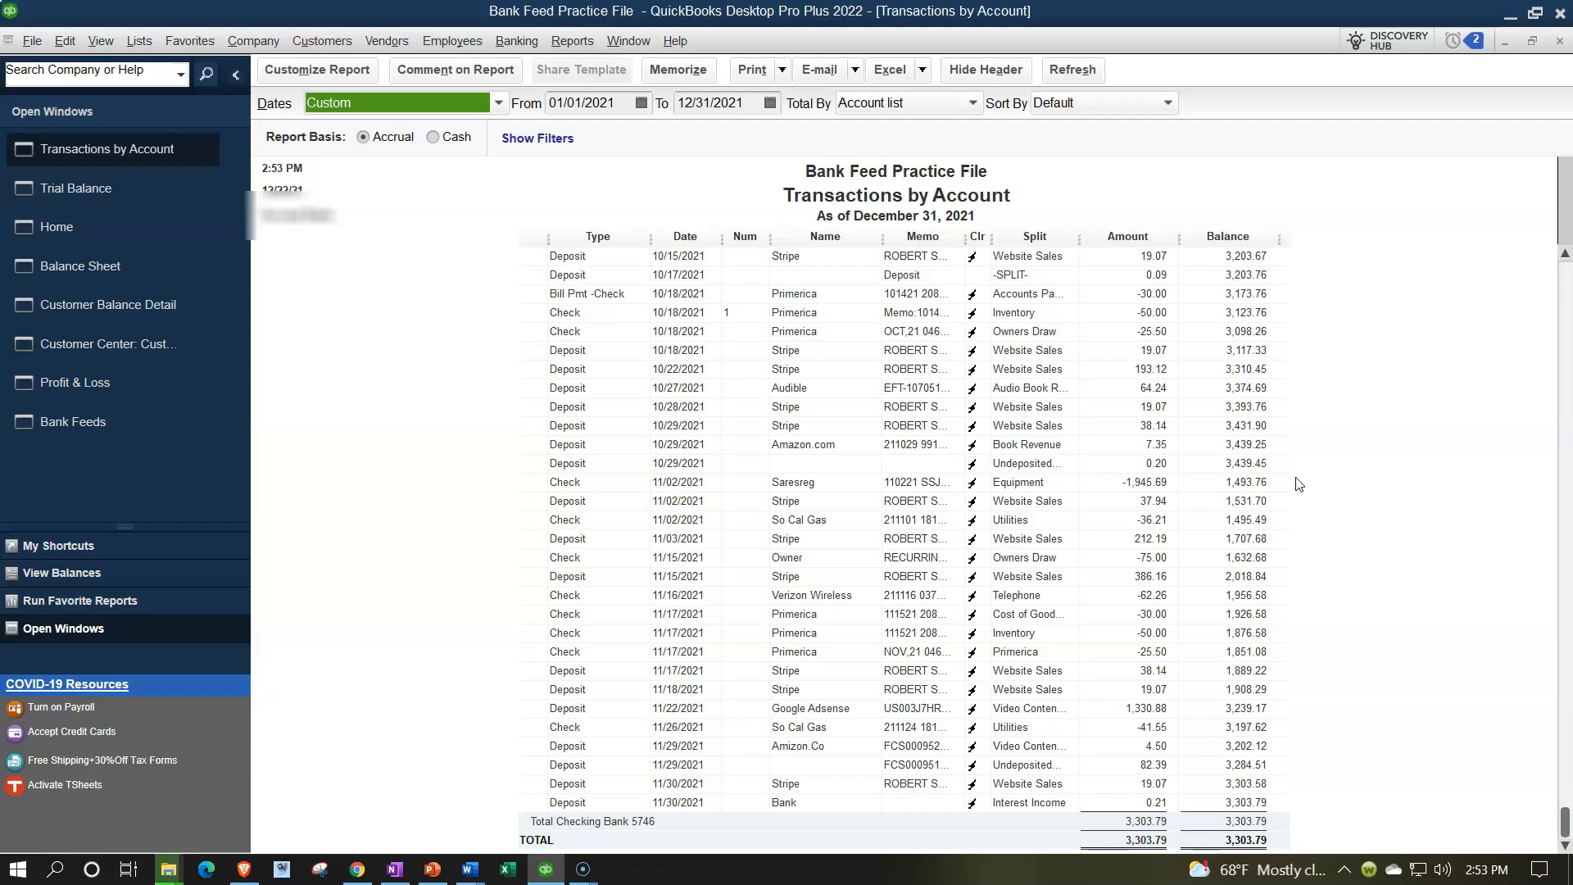
click(1149, 274)
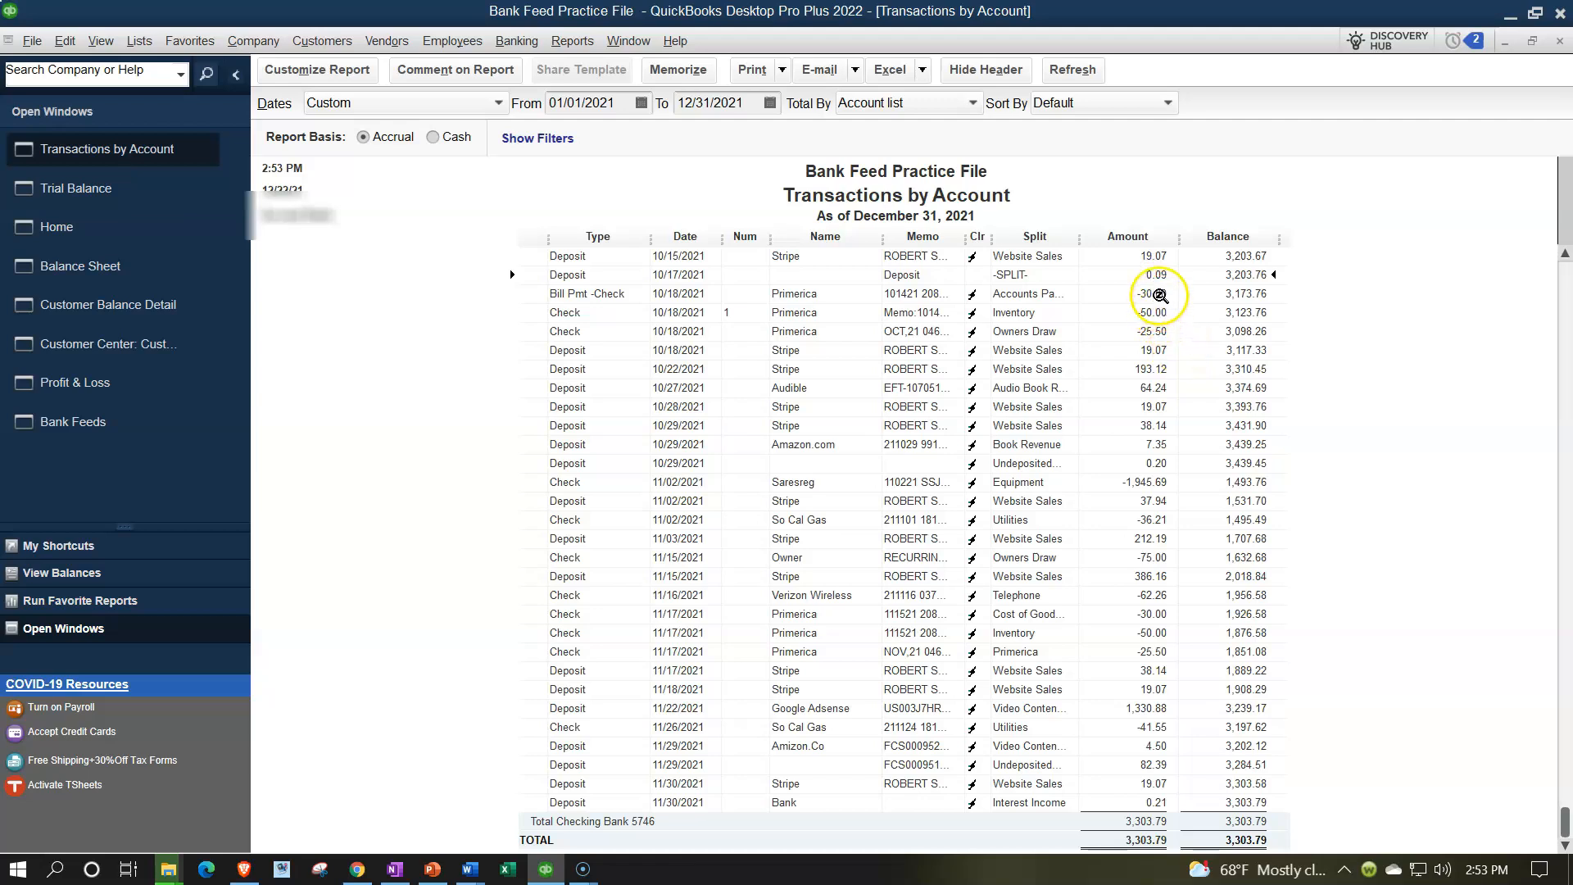
click(1559, 41)
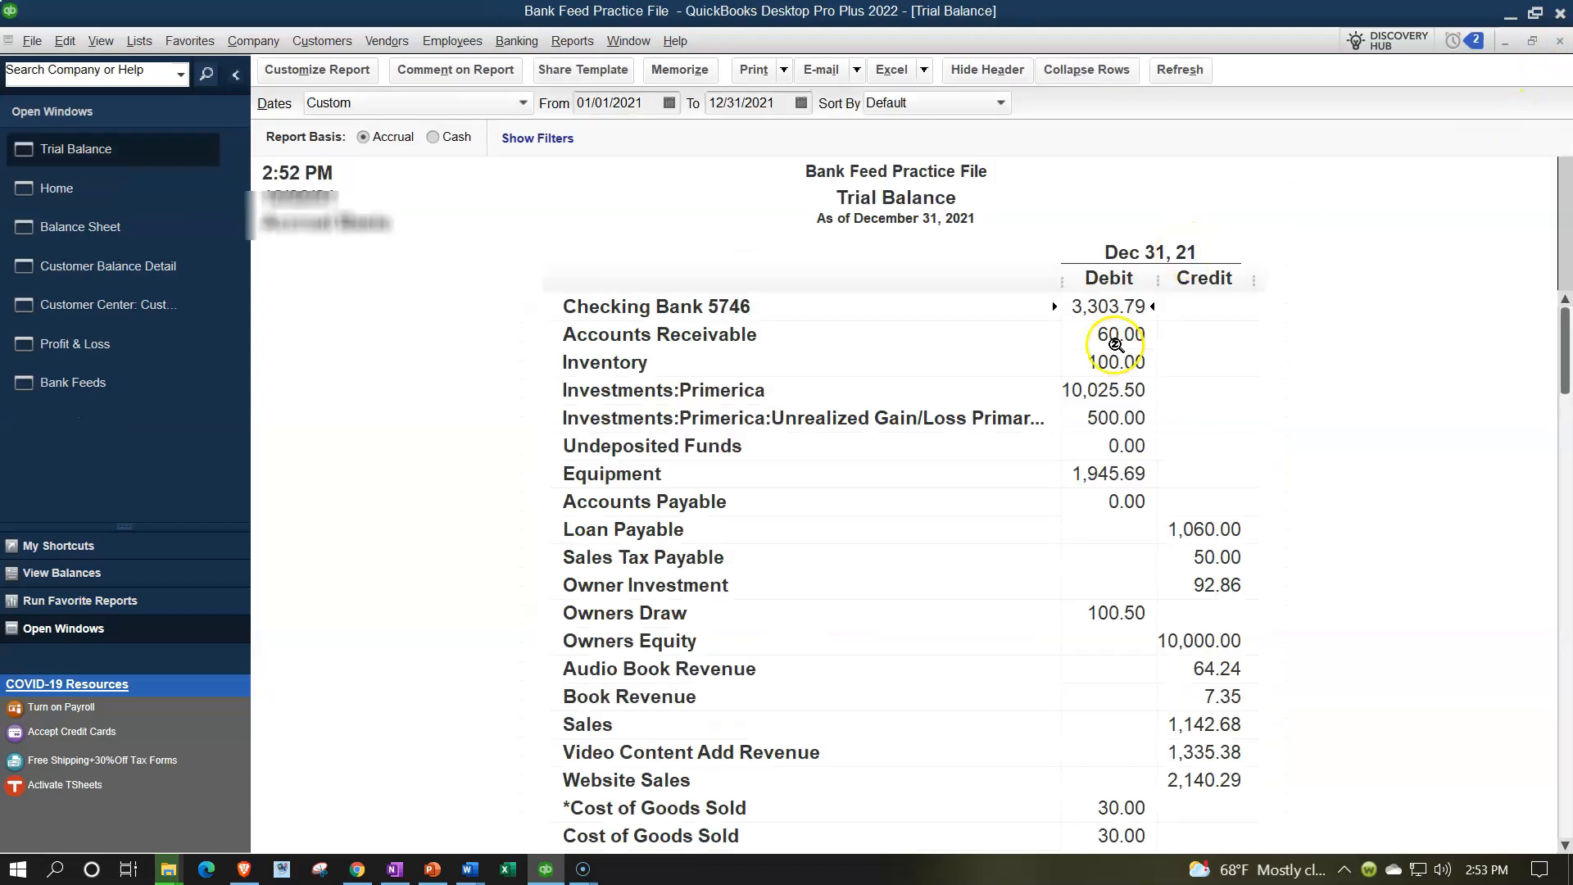
Review the Undeposited Funds detail on the Trial Balance, then return to Bank Feeds.
double_click(1109, 450)
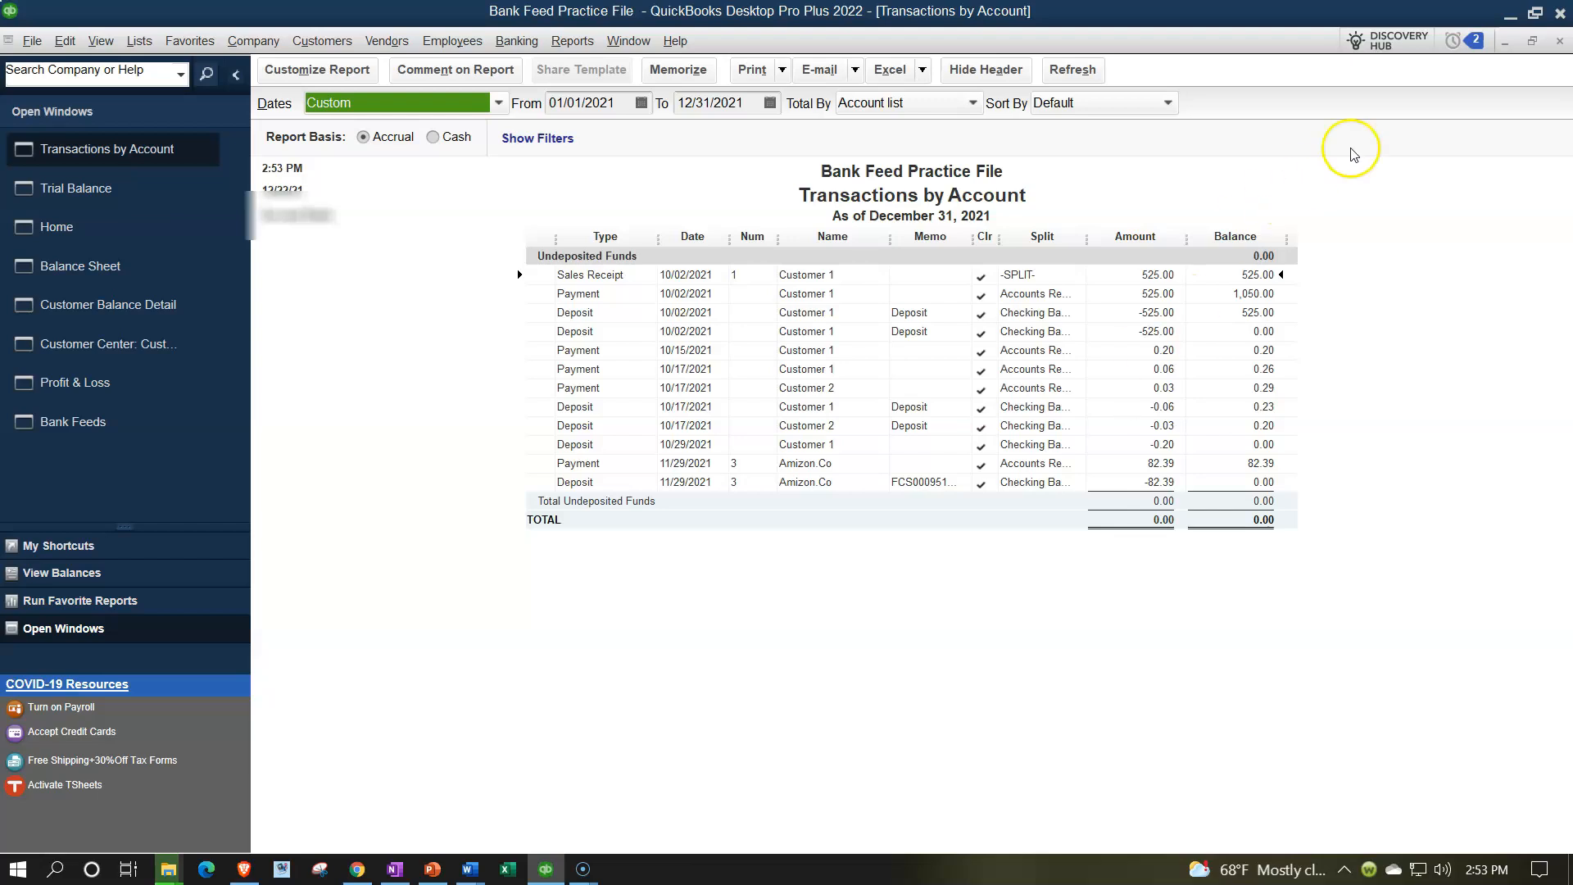
click(1559, 45)
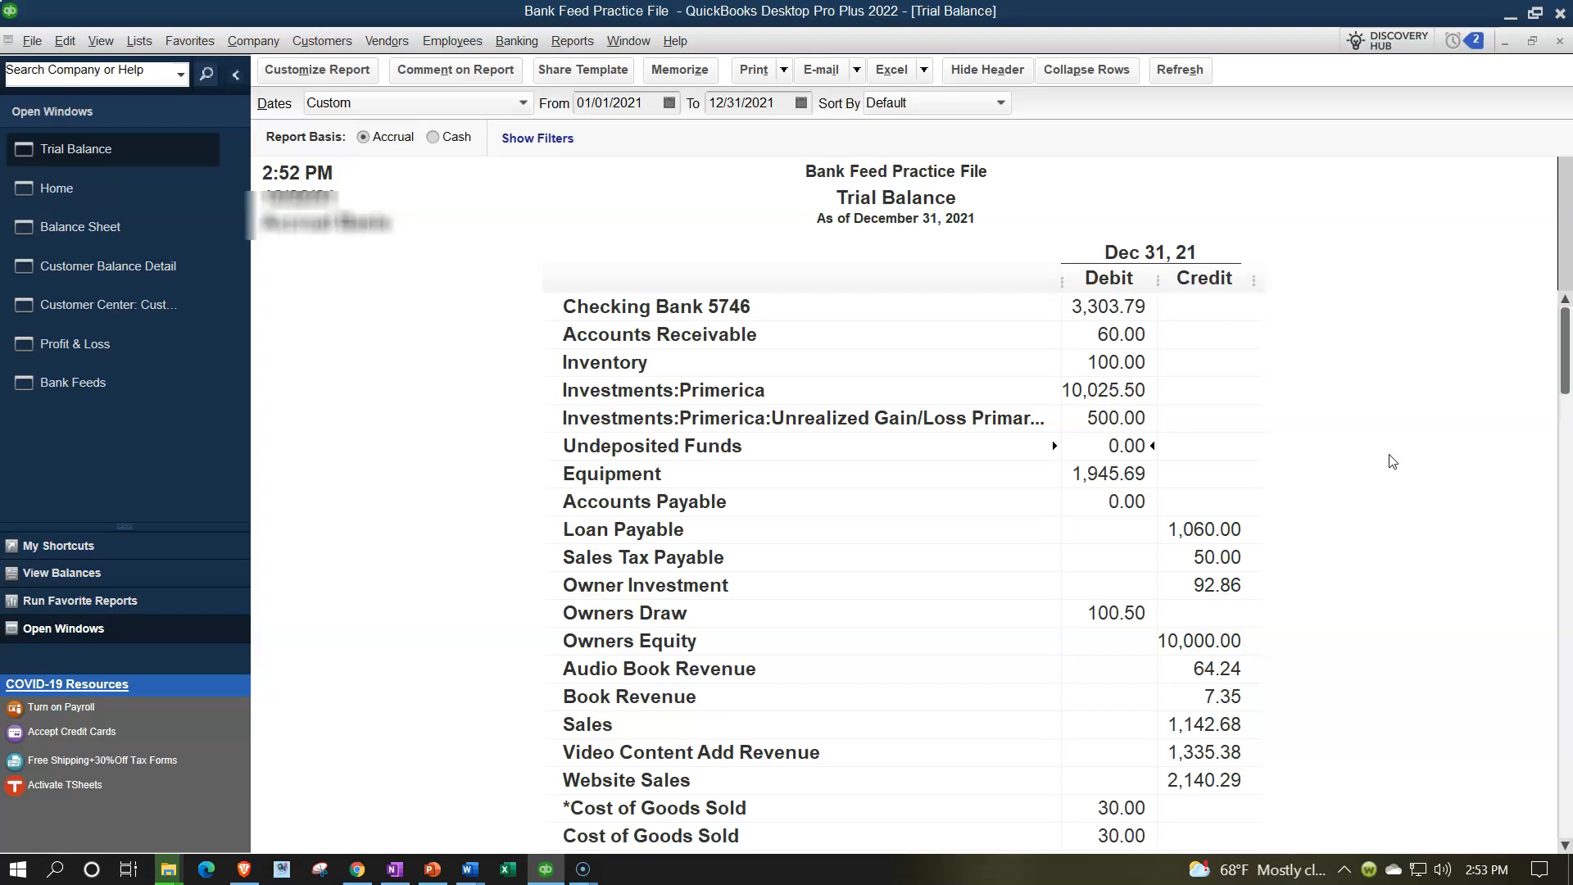
click(143, 395)
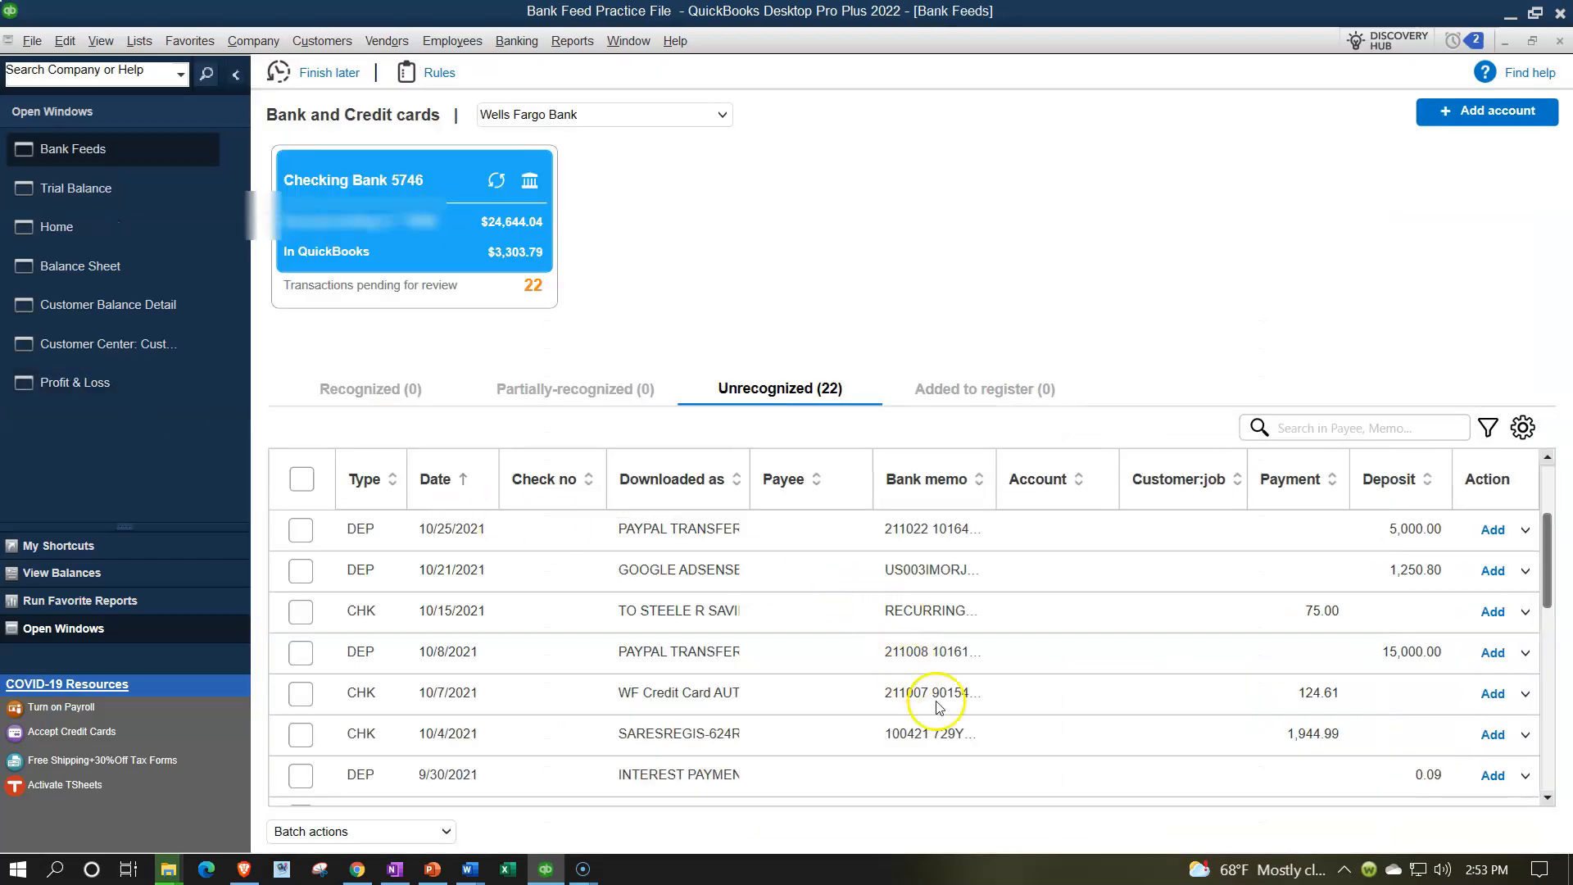
Collapse the left pane and filter the bank feed to DEP transactions only.
scroll(1102, 706, down, 3)
scroll(1110, 706, up, 5)
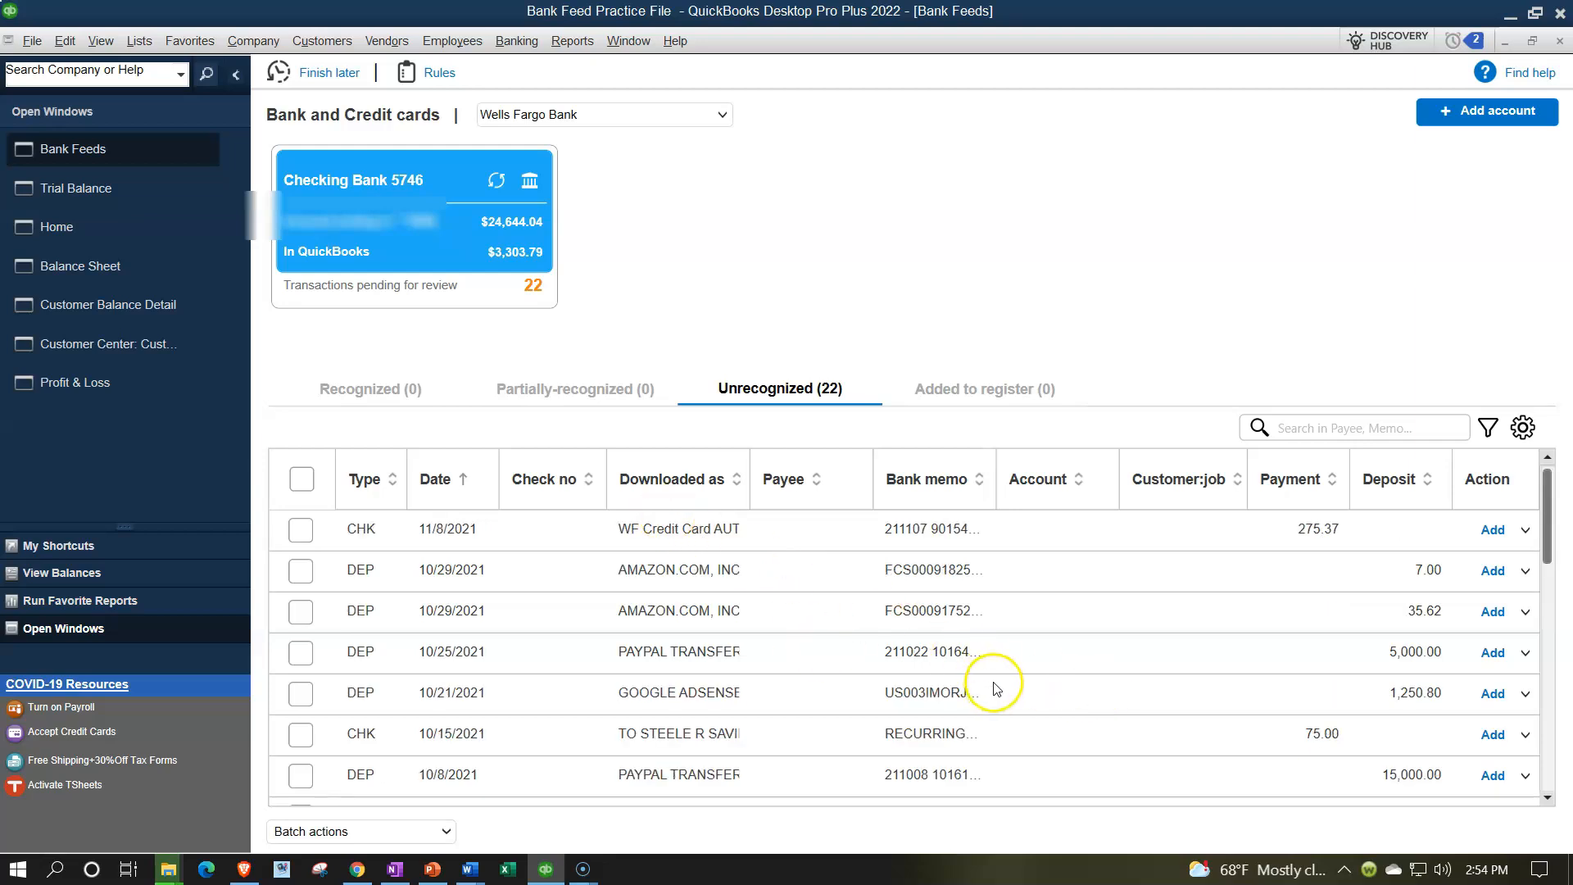
click(236, 74)
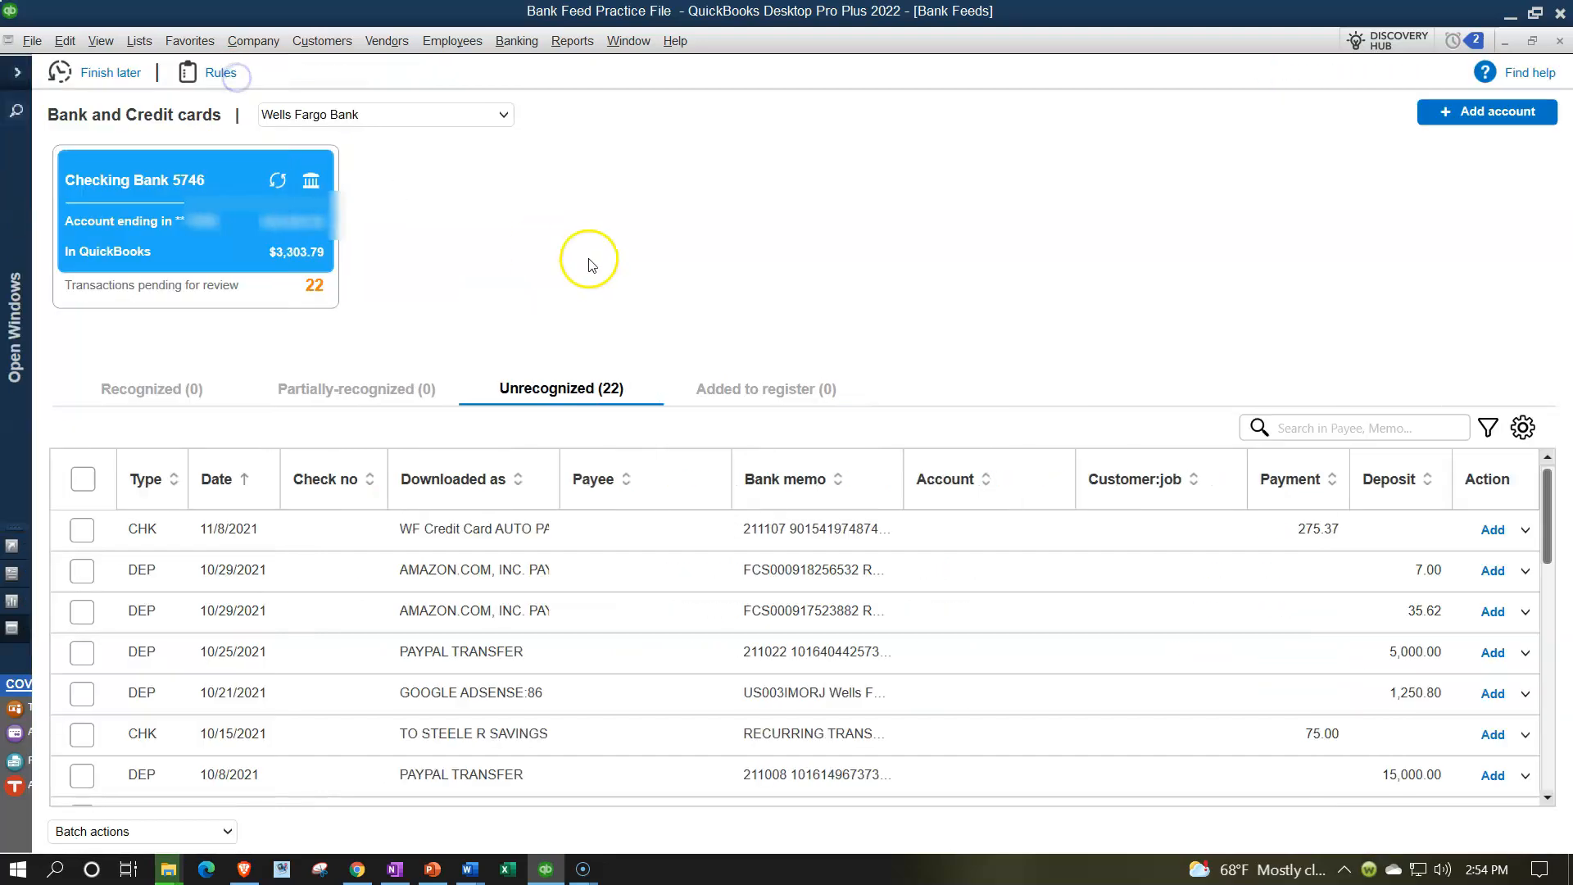
click(1489, 428)
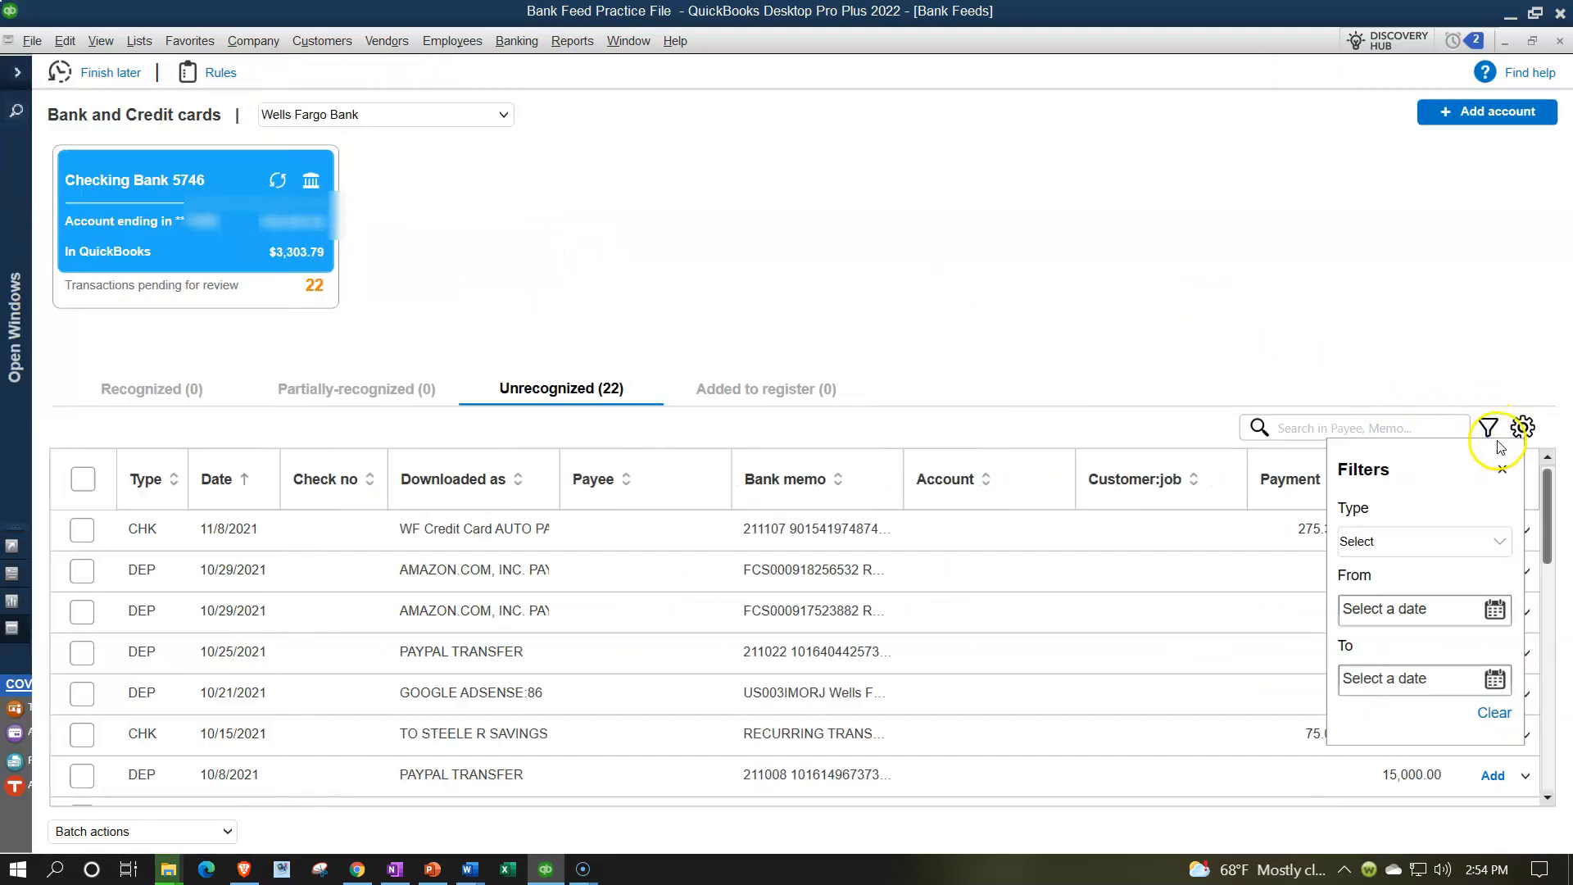
click(1482, 540)
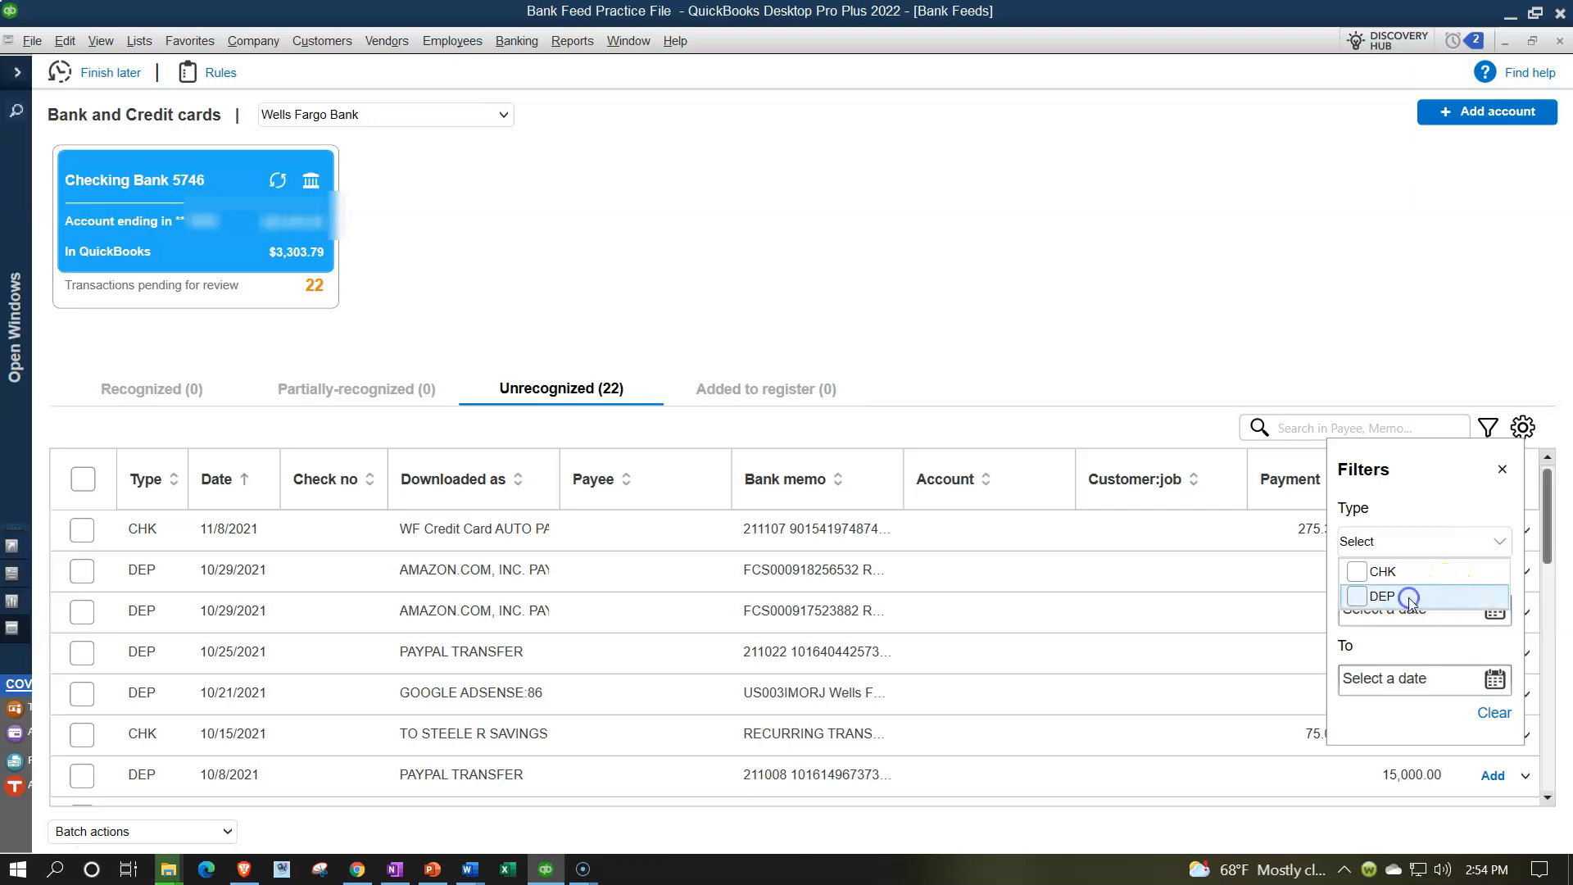
click(1357, 596)
click(1502, 469)
click(1502, 468)
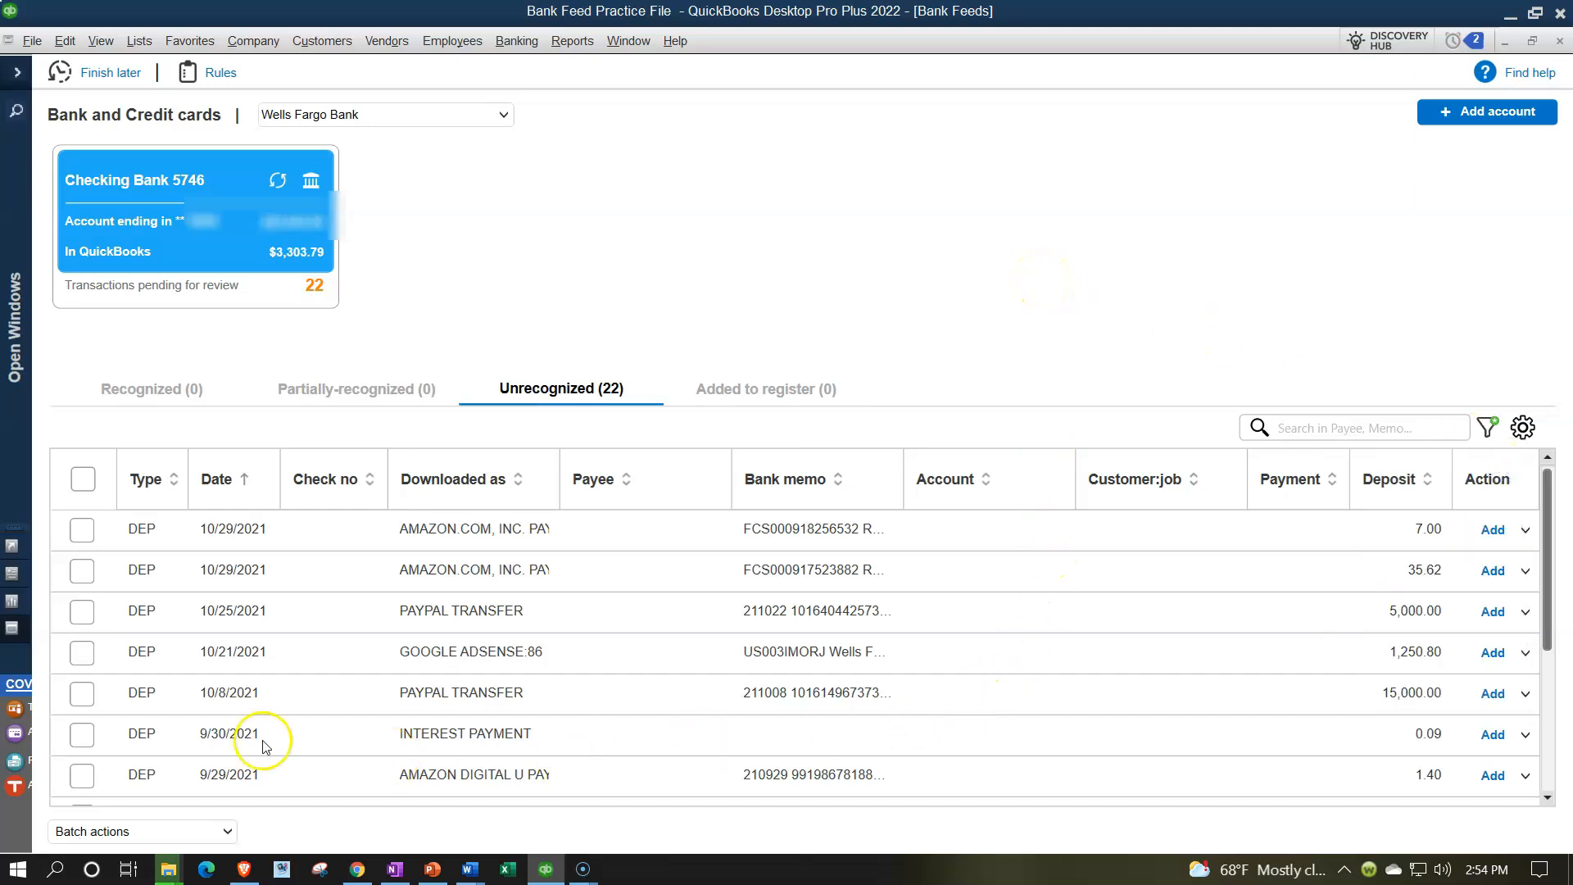
Select the 9/30/2021 INTEREST PAYMENT of 0.09 and open its Action options.
click(82, 734)
scroll(494, 696, down, 1)
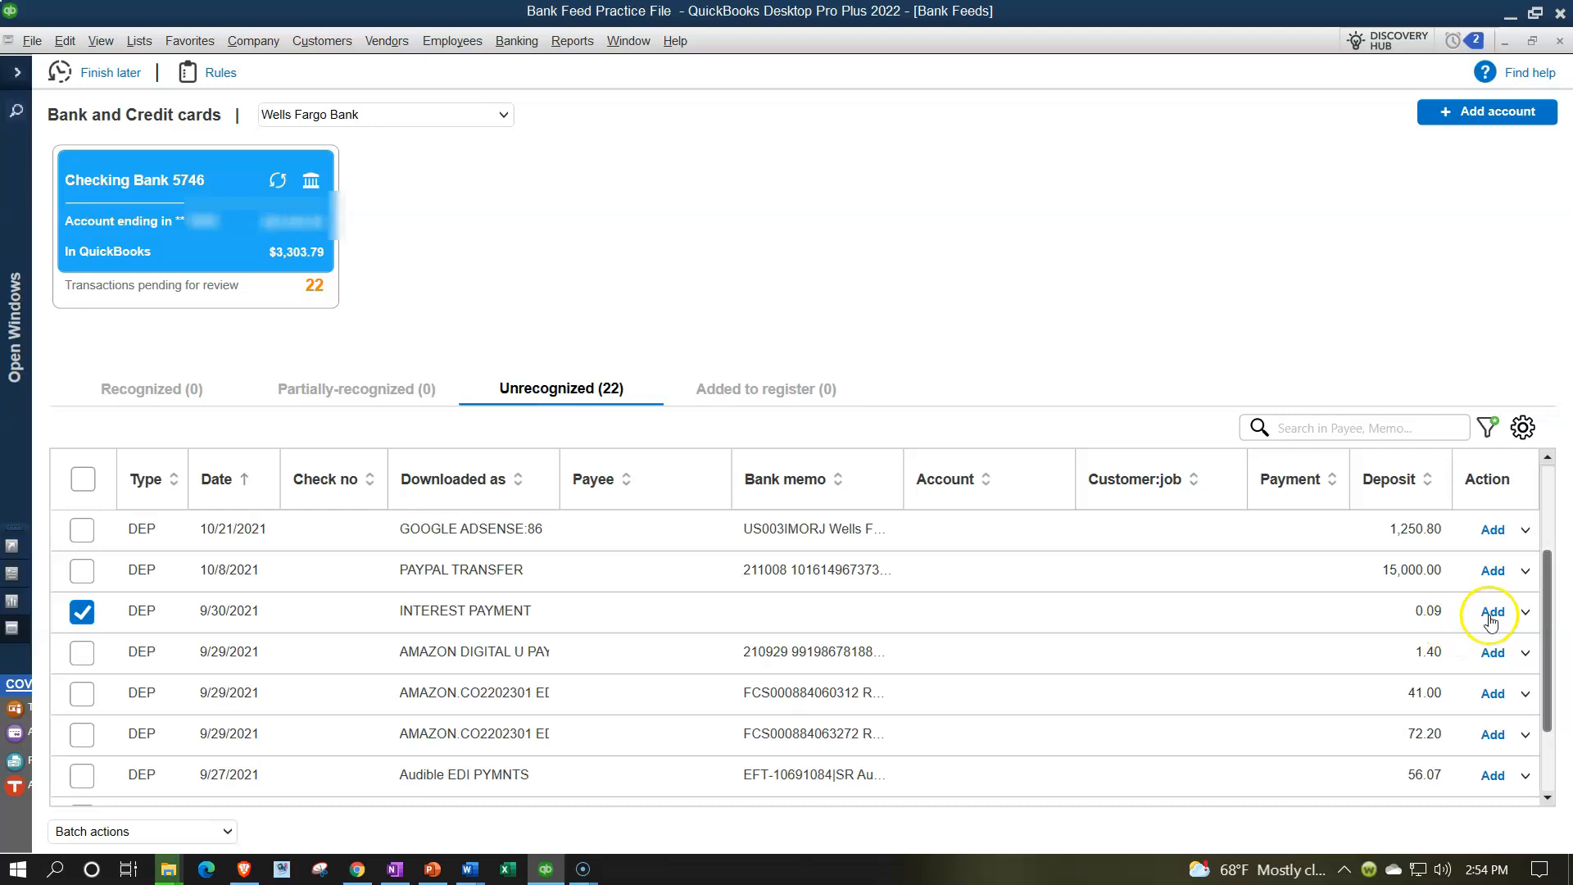
click(1525, 615)
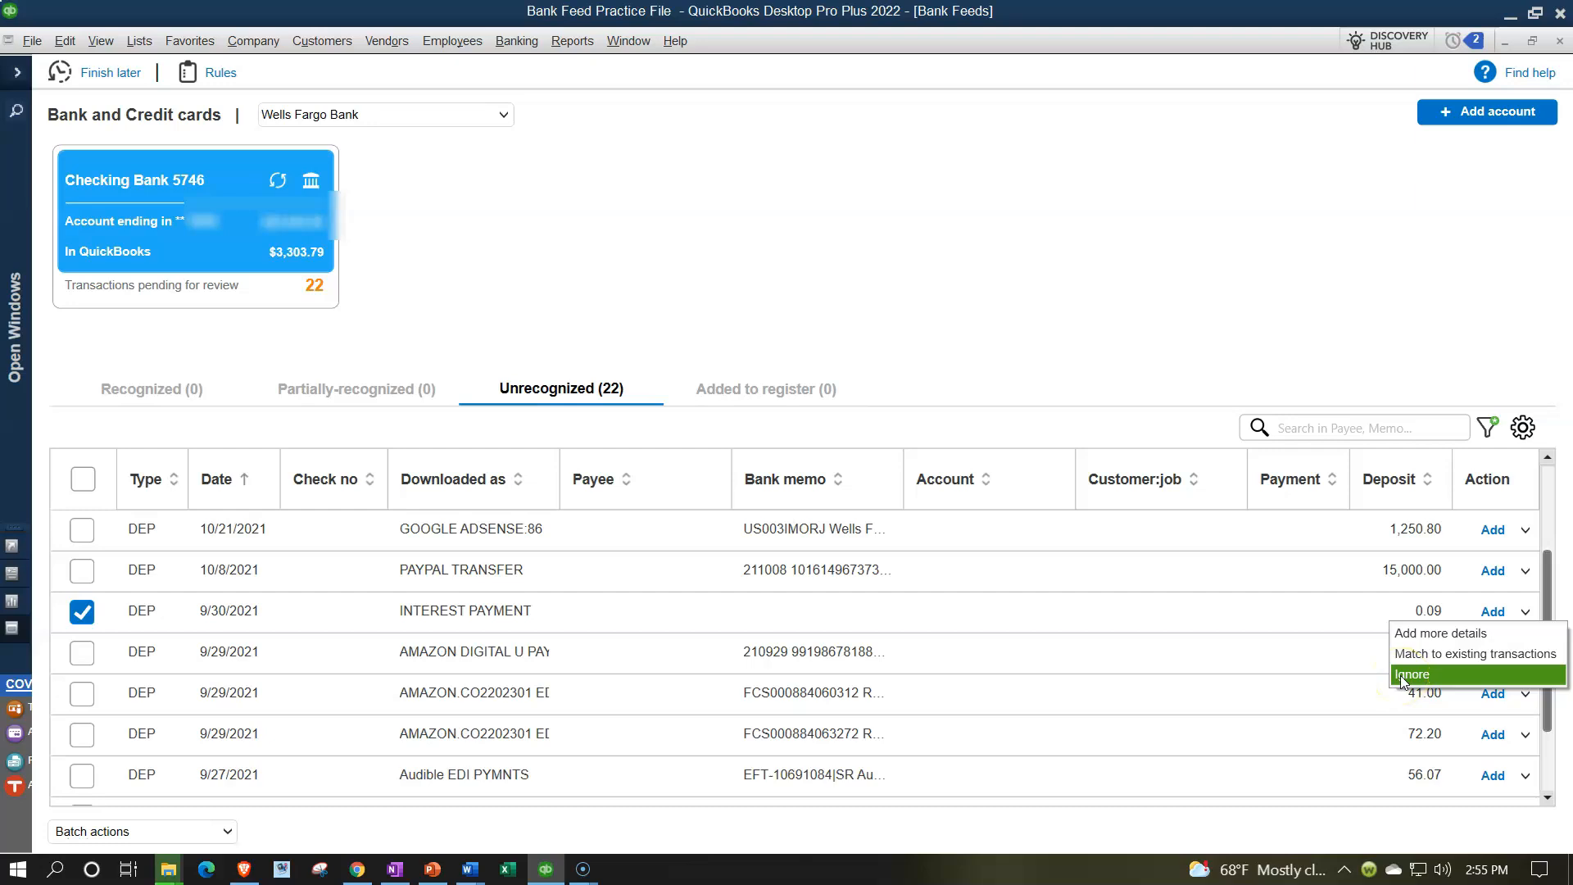
Match the interest payment to the 10/17/2021 0.09 deposit from all transactions and add it to the register.
click(1426, 654)
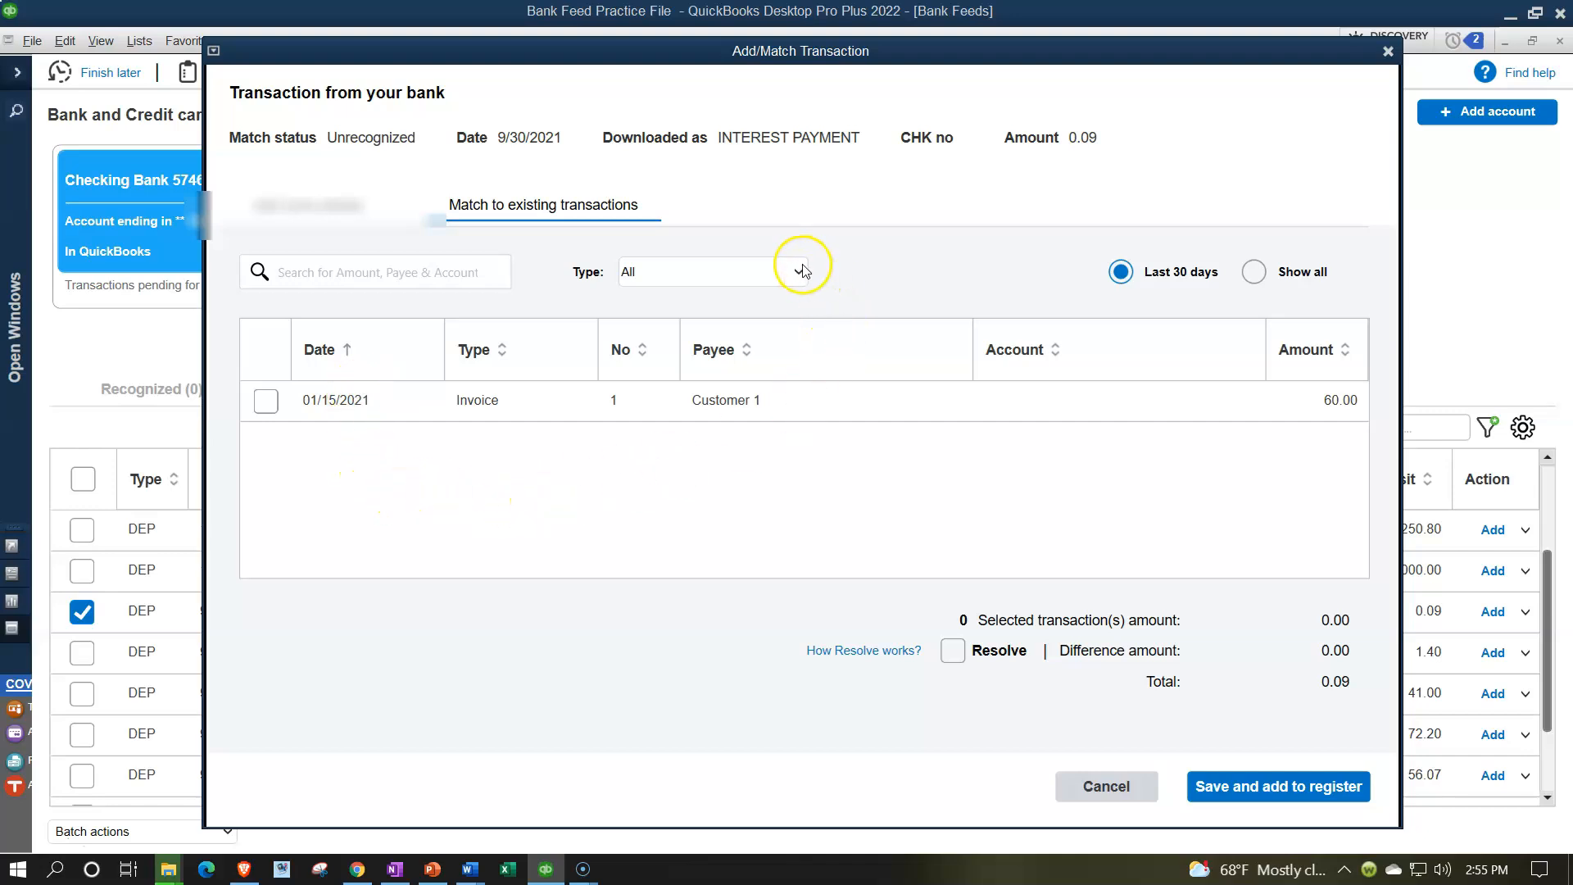
click(1254, 271)
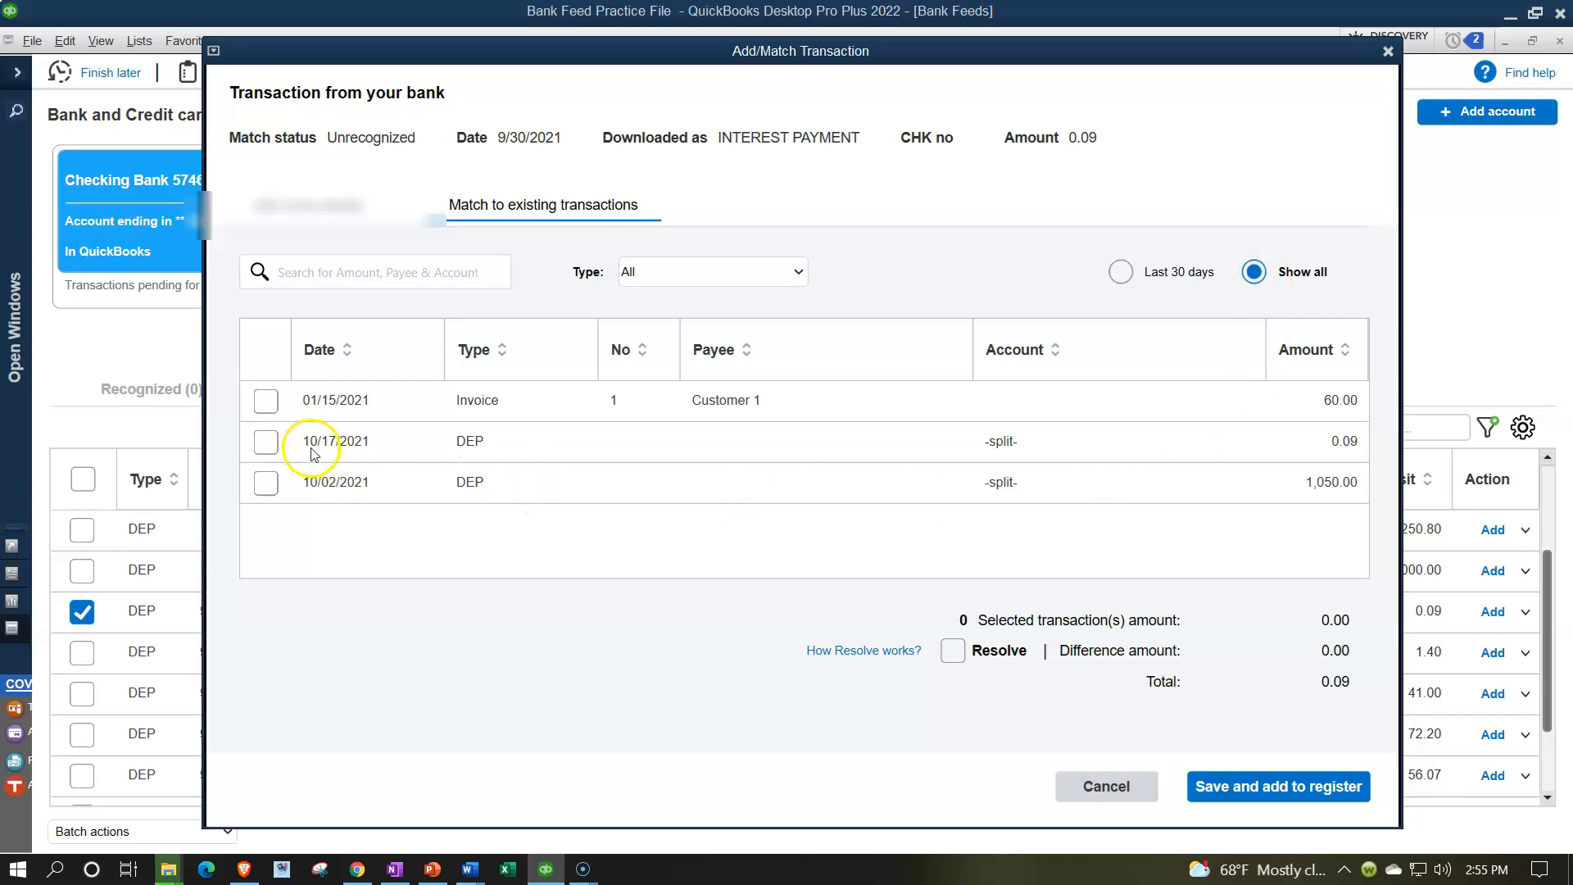
click(265, 443)
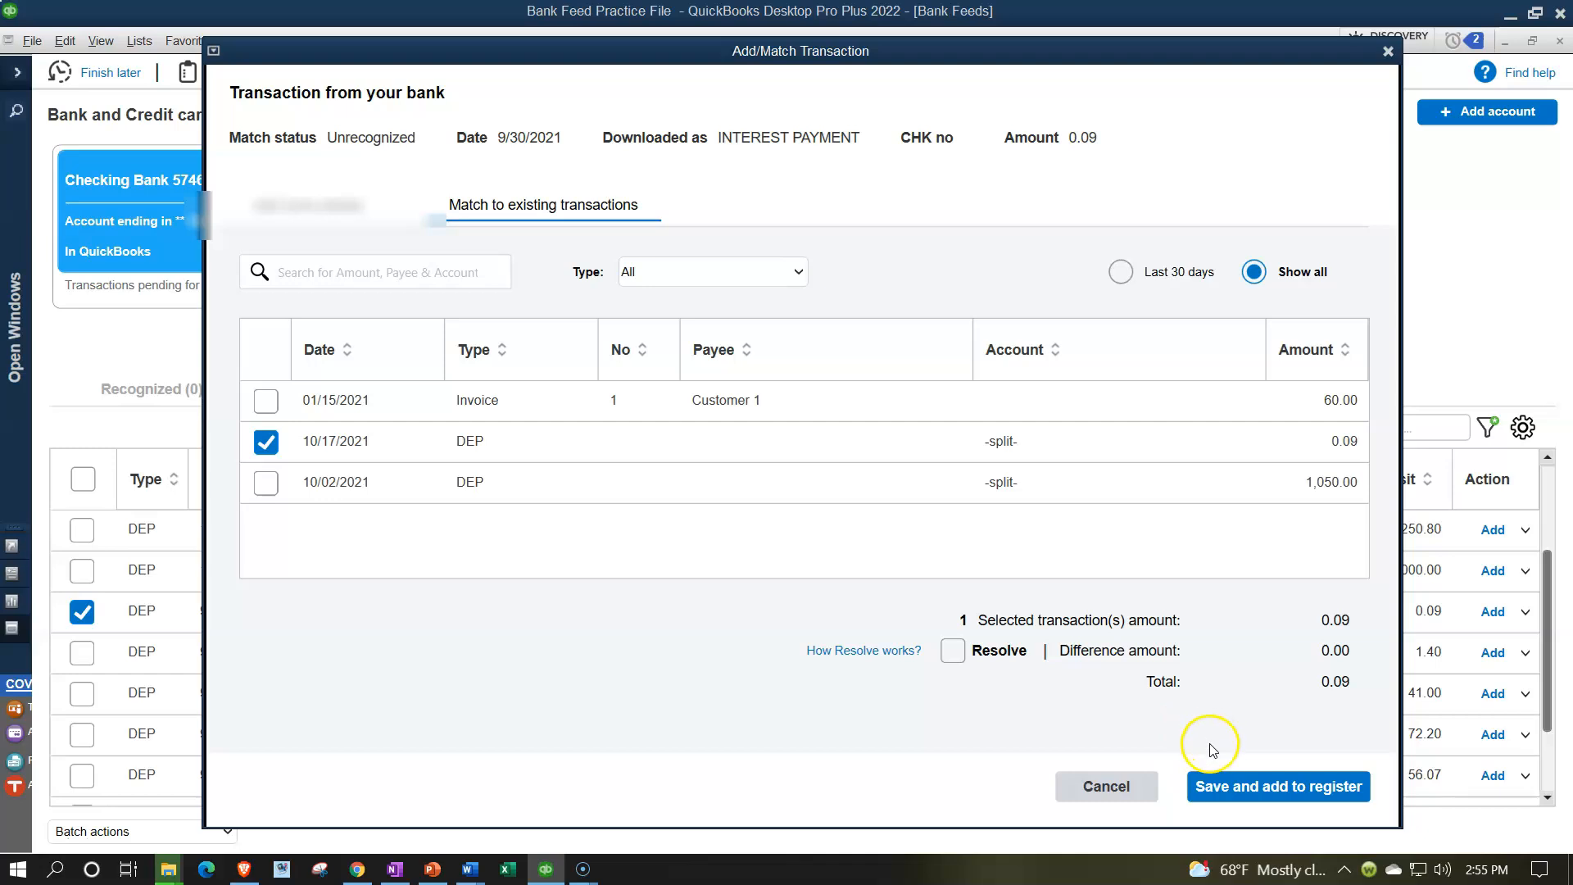
click(1213, 793)
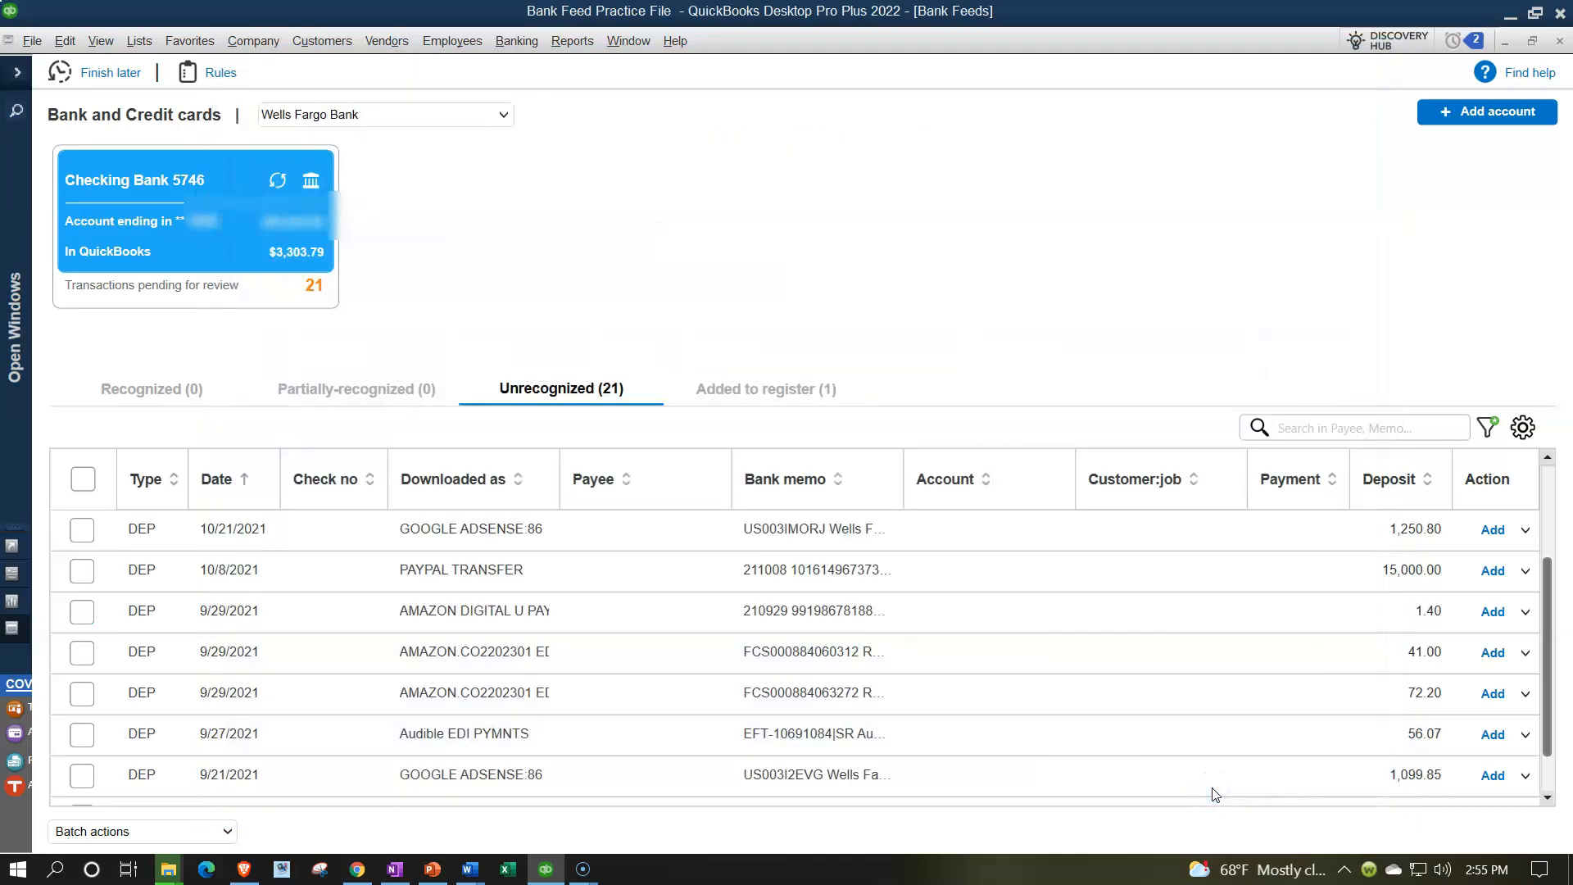
Check the Added to register list for the INTEREST PAYMENT, then return to Home.
click(806, 391)
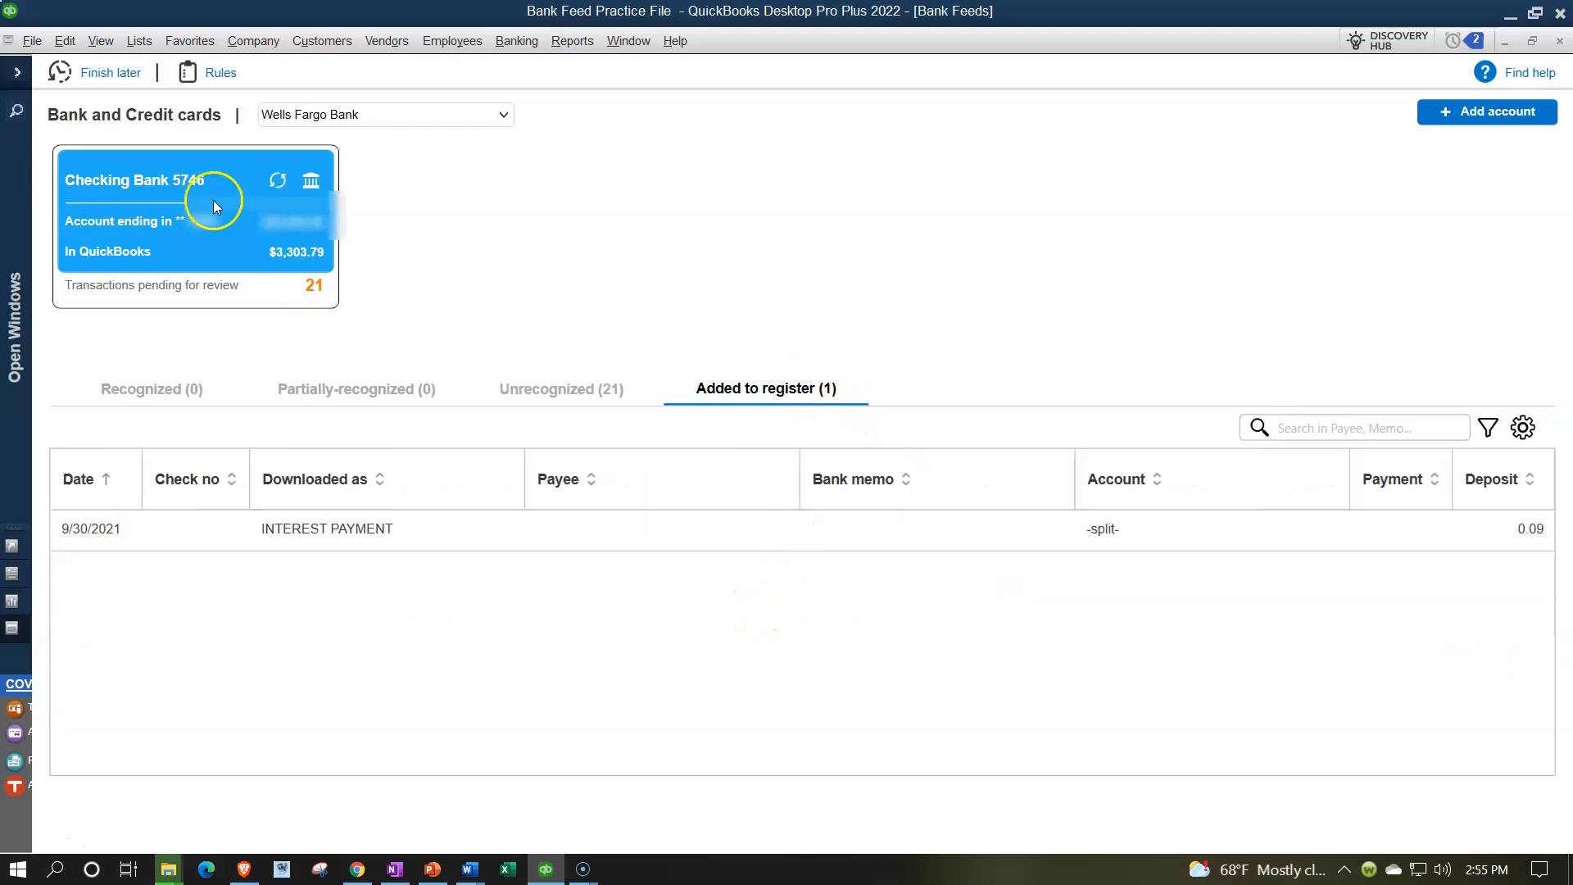
click(17, 78)
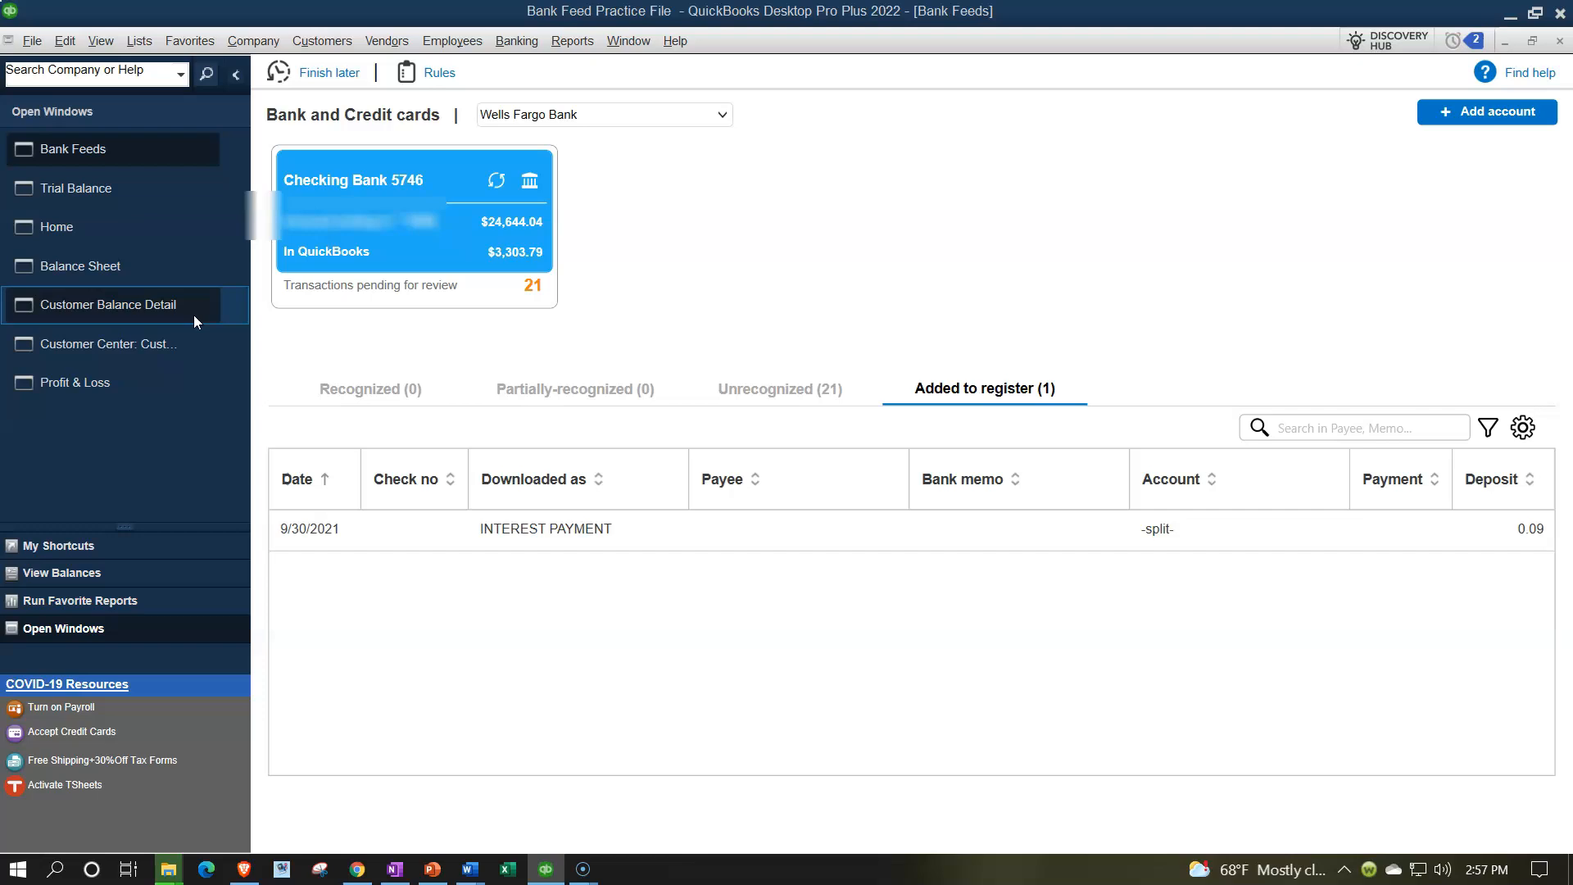
click(97, 237)
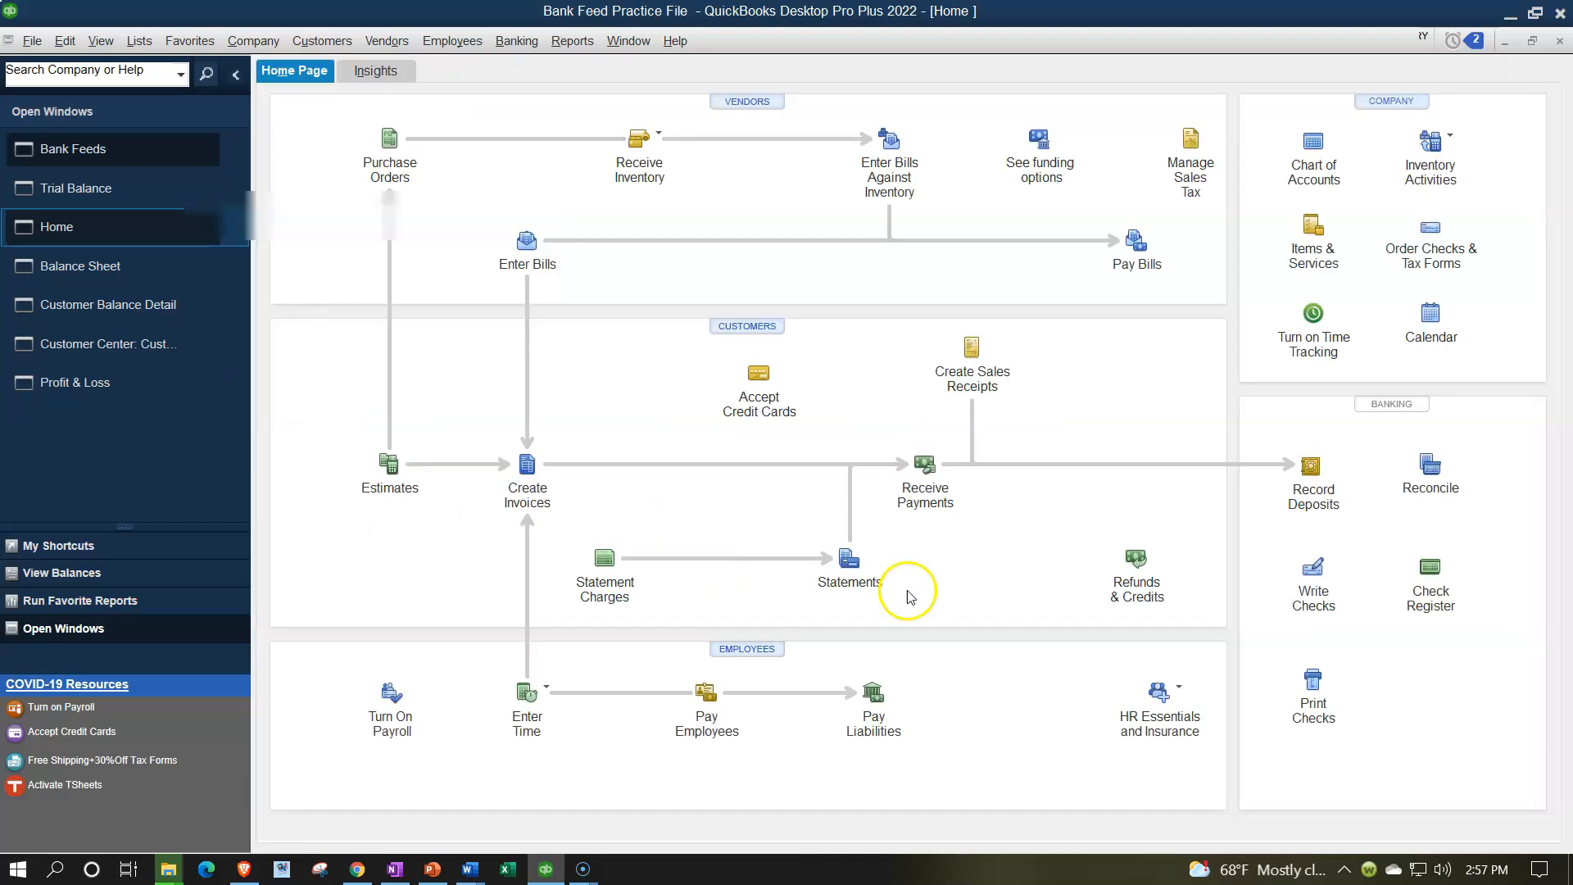